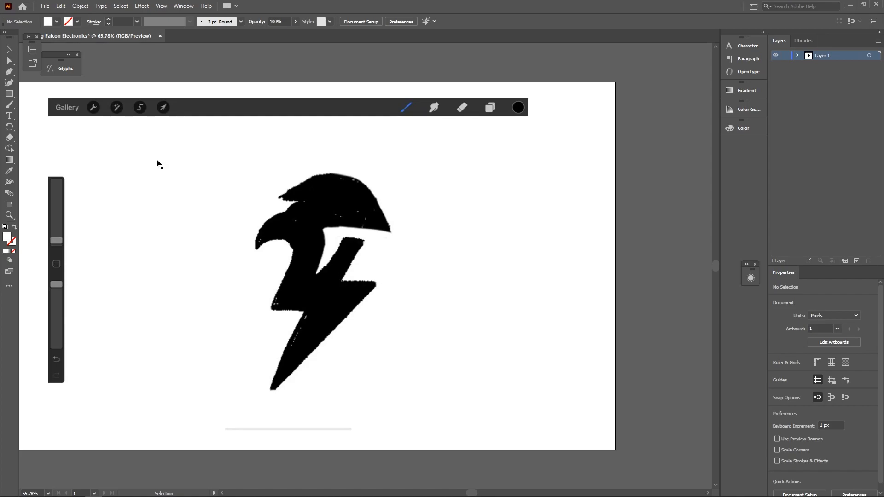
# - Trace a few Pen points along the bolt sketch, then undo the path and deselect
pyautogui.press('p')
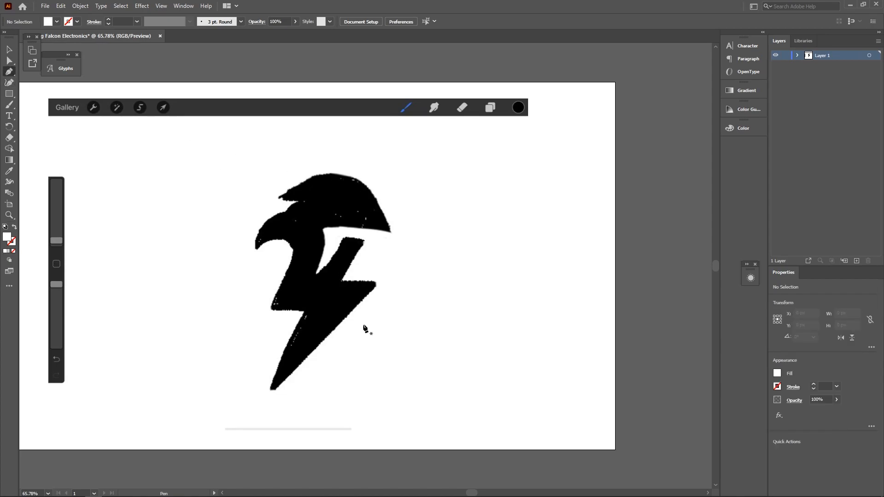
pyautogui.click(374, 286)
pyautogui.click(272, 389)
pyautogui.click(296, 316)
pyautogui.click(256, 306)
pyautogui.click(295, 251)
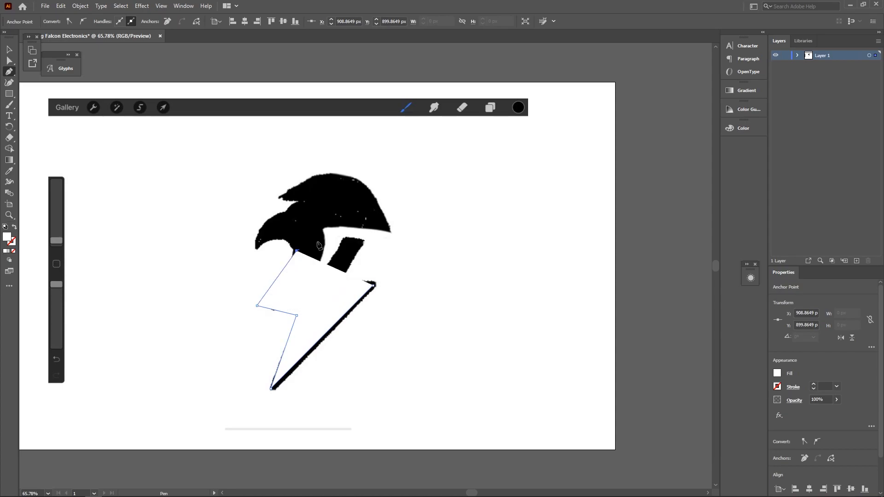
pyautogui.hotkey('ctrl', 'z')
pyautogui.hotkey('ctrl', 'z')
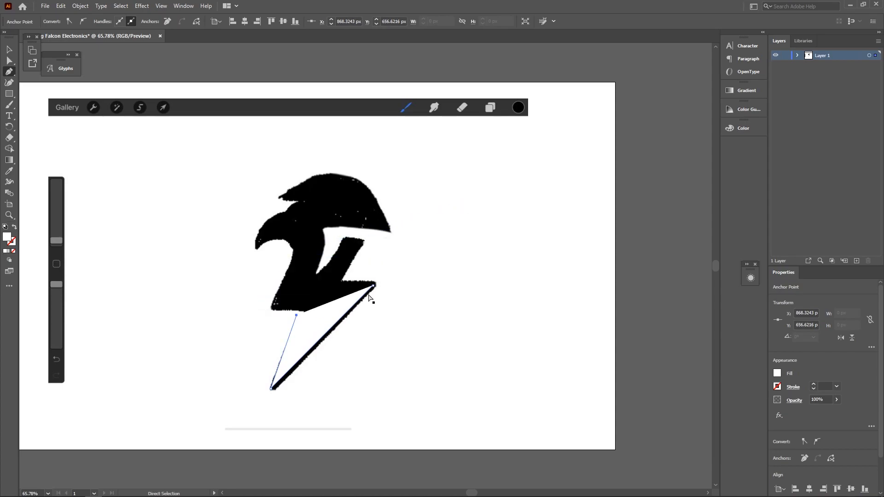
pyautogui.hotkey('ctrl', 'z')
pyautogui.hotkey('ctrl', 'z')
pyautogui.hotkey('ctrl', 'z')
pyautogui.click(12, 51)
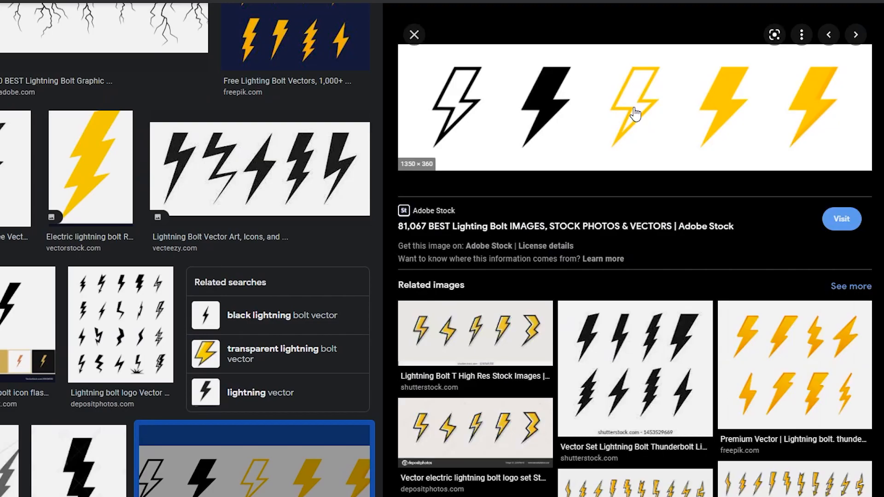
# - Copy the five-lightning-bolt stock image from the browser and paste it into the document
pyautogui.rightClick(635, 113)
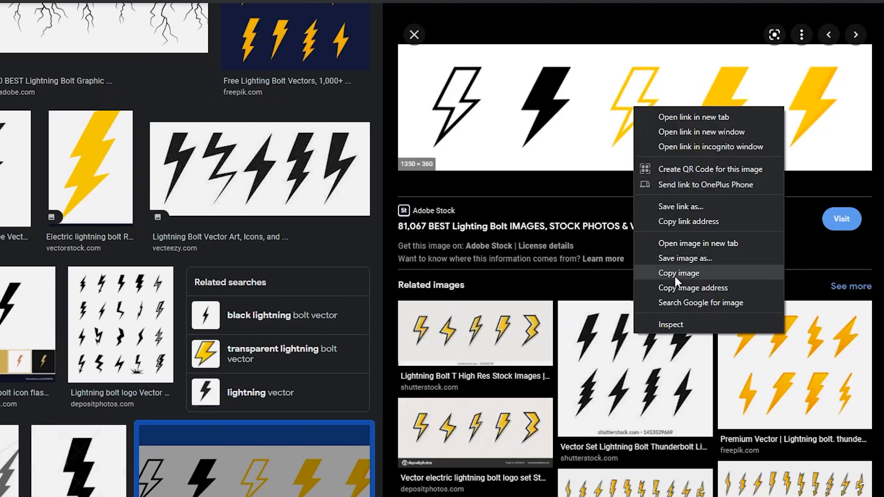
pyautogui.click(674, 272)
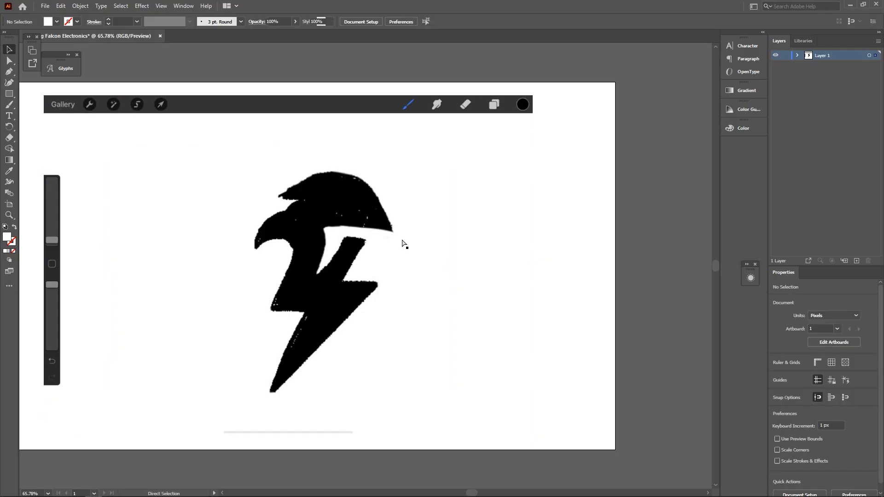
pyautogui.hotkey('ctrl', 'v')
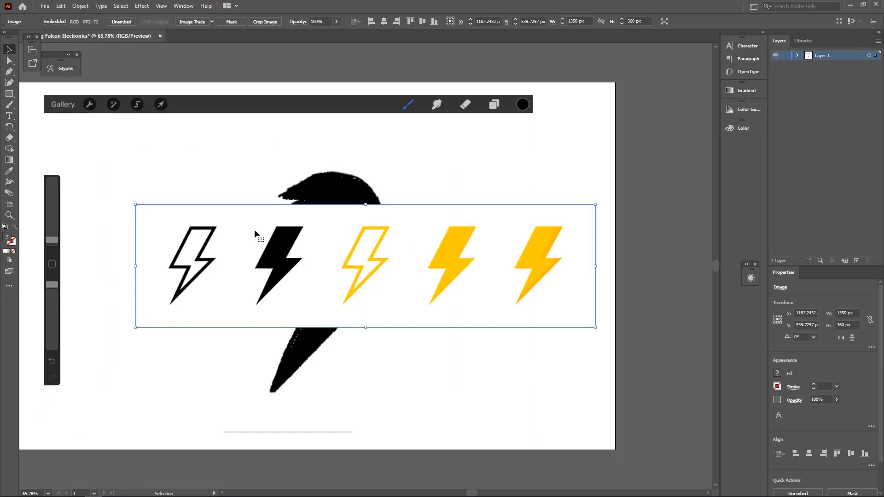
# - Trace the pasted bolt image into vector shapes with Object > Image Trace > Make and Expand
pyautogui.click(80, 88)
pyautogui.click(308, 251)
pyautogui.click(80, 6)
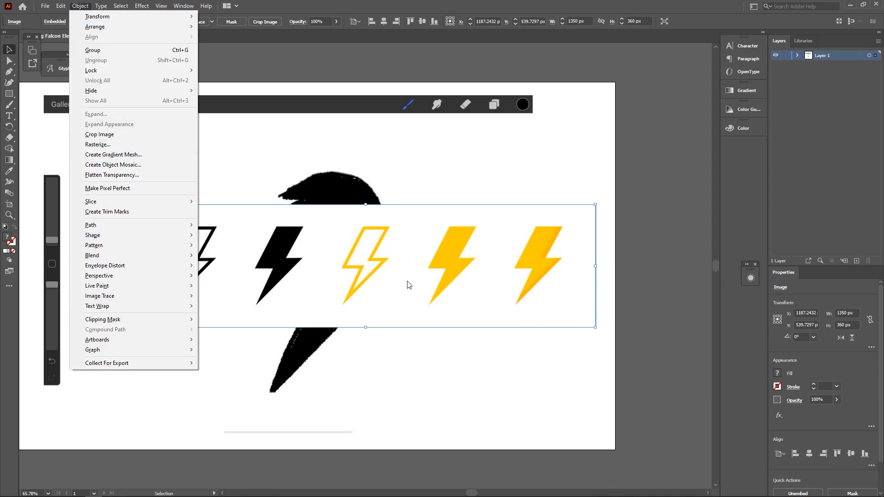
pyautogui.moveTo(194, 300)
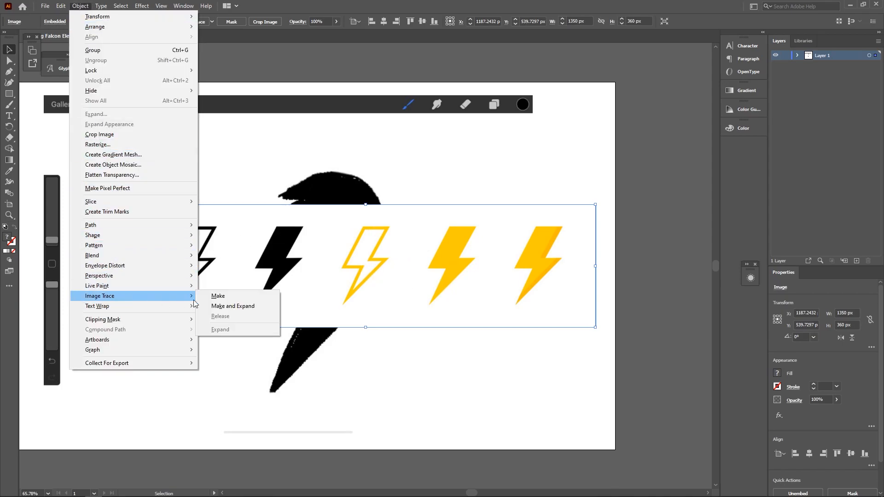
pyautogui.click(232, 306)
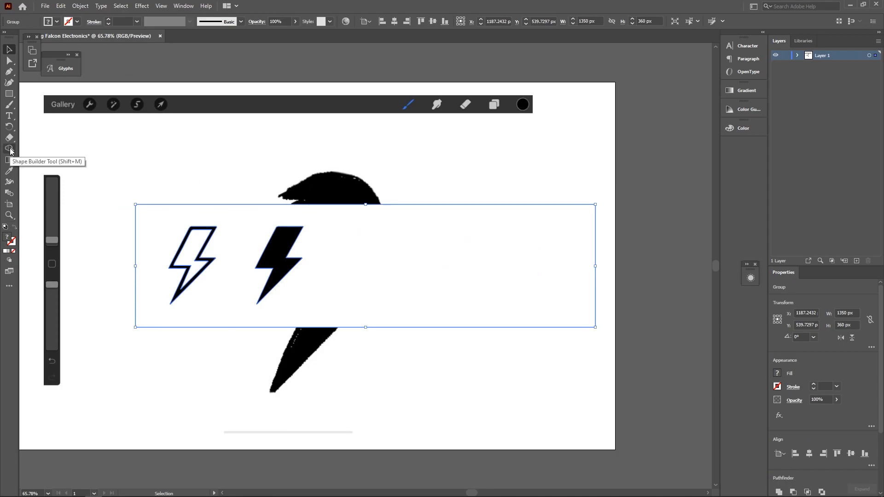
# - Delete the white background and the outlined left bolt with the Shape Builder
pyautogui.click(9, 149)
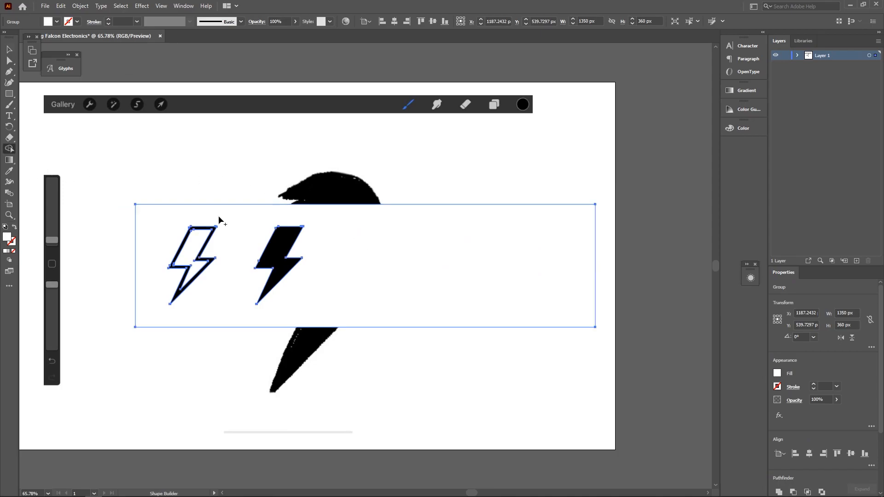
pyautogui.keyDown('alt'); pyautogui.click(220, 219); pyautogui.keyUp('alt')
pyautogui.keyDown('alt'); pyautogui.click(190, 269); pyautogui.keyUp('alt')
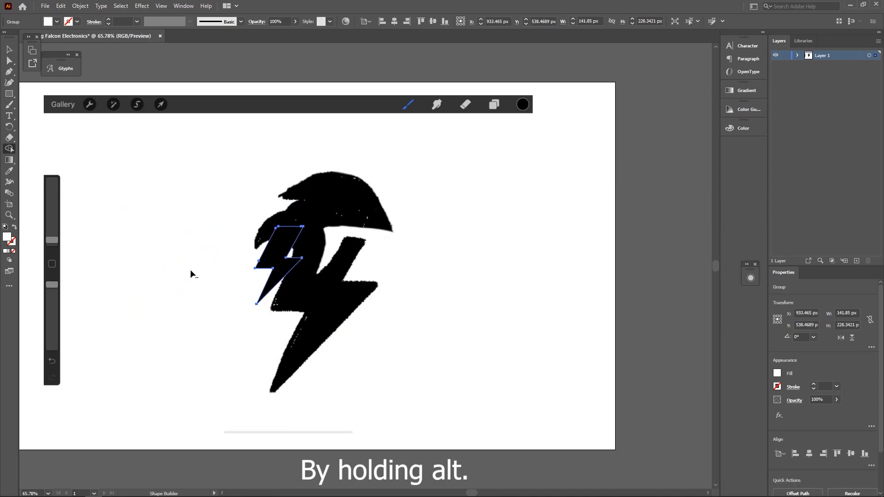
# - Delete two stray anchors along the bolt's edge with Direct Selection
pyautogui.click(11, 61)
pyautogui.scroll(7, 276, 264)
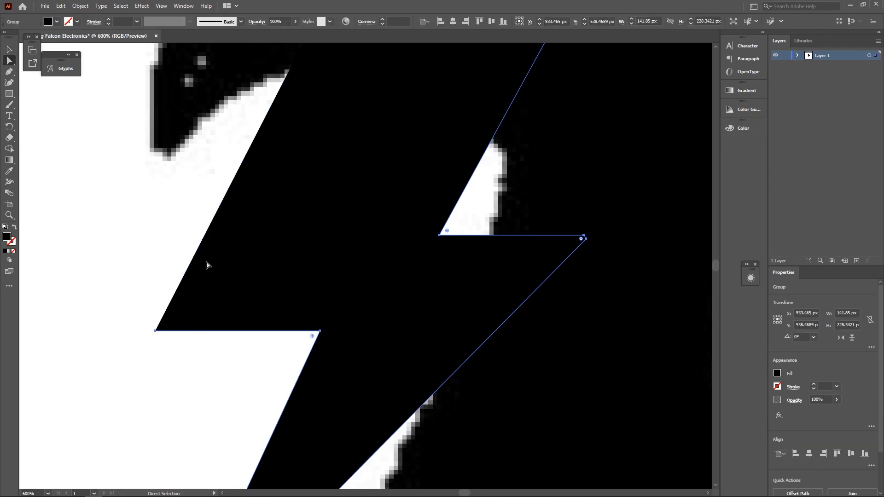
pyautogui.click(502, 230)
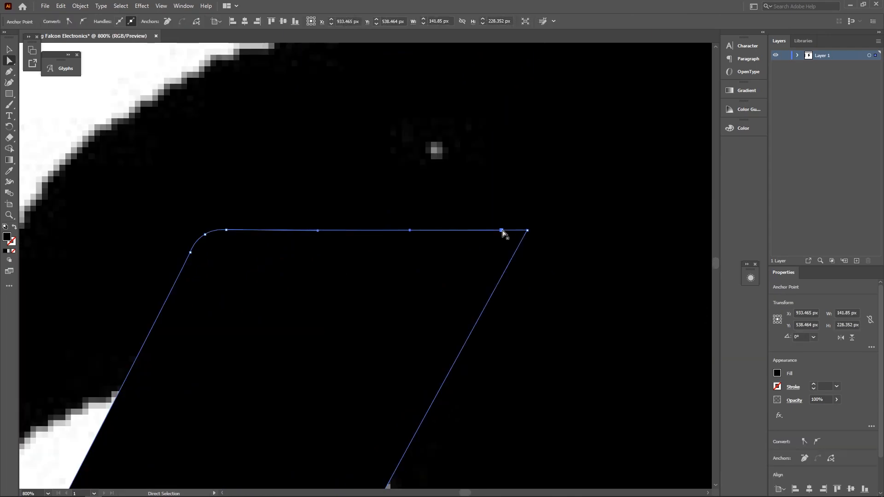
pyautogui.press('Delete')
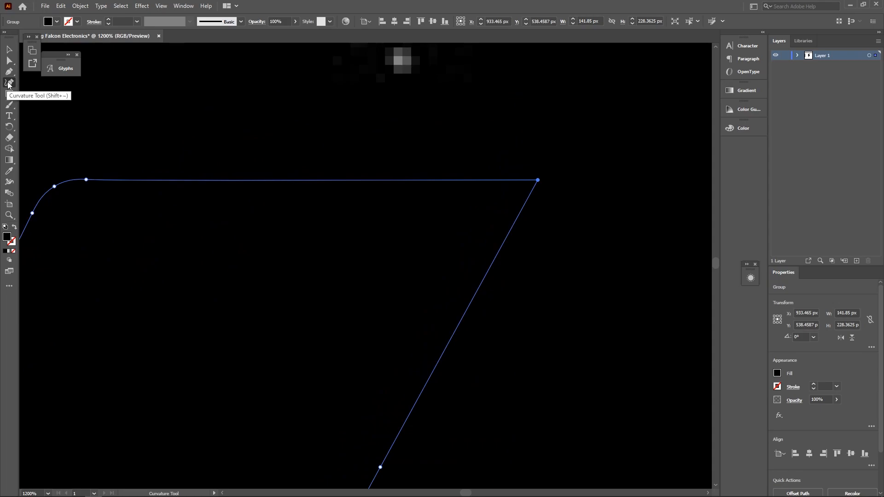
pyautogui.scroll(-1, 542, 195)
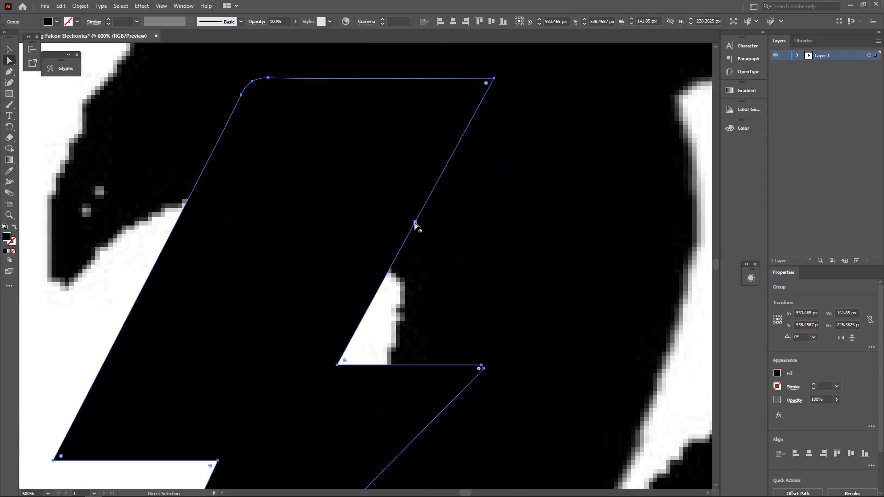
pyautogui.click(415, 222)
pyautogui.press('Delete')
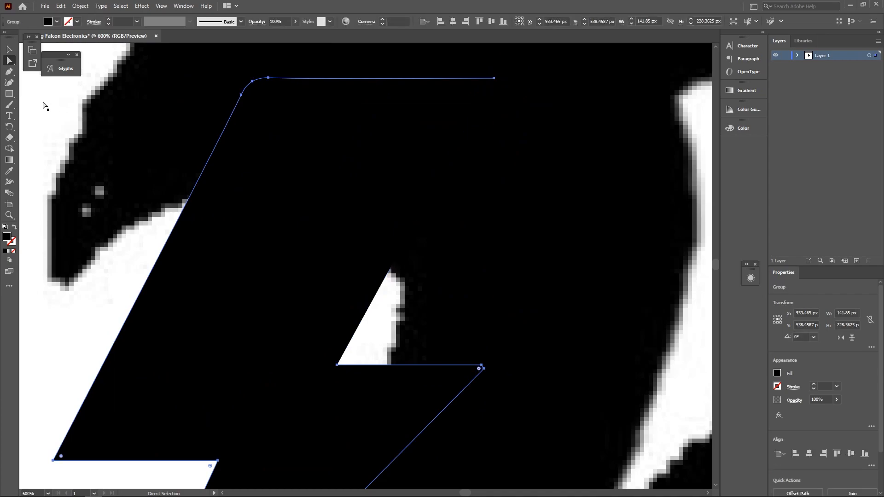
# - Close the bolt's outline by reconnecting the top-right anchor to the open end
pyautogui.click(9, 83)
pyautogui.click(494, 78)
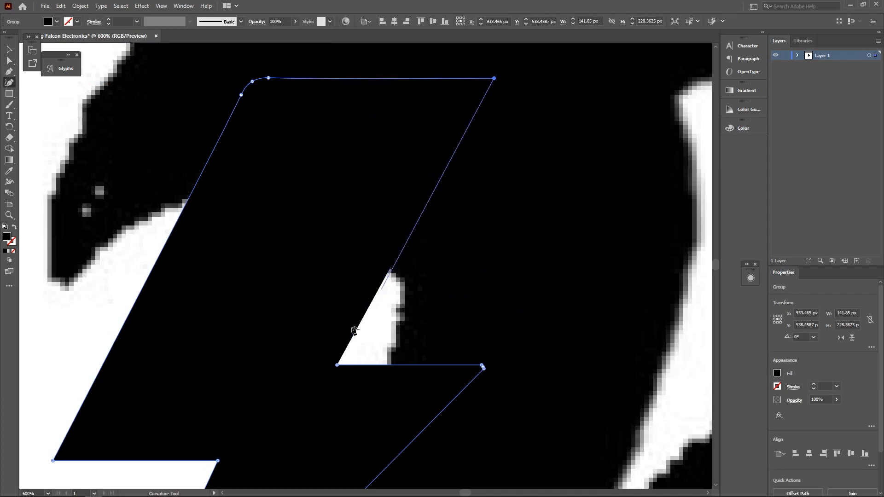
pyautogui.click(337, 365)
pyautogui.press('v')
pyautogui.hotkey('ctrl', '1')
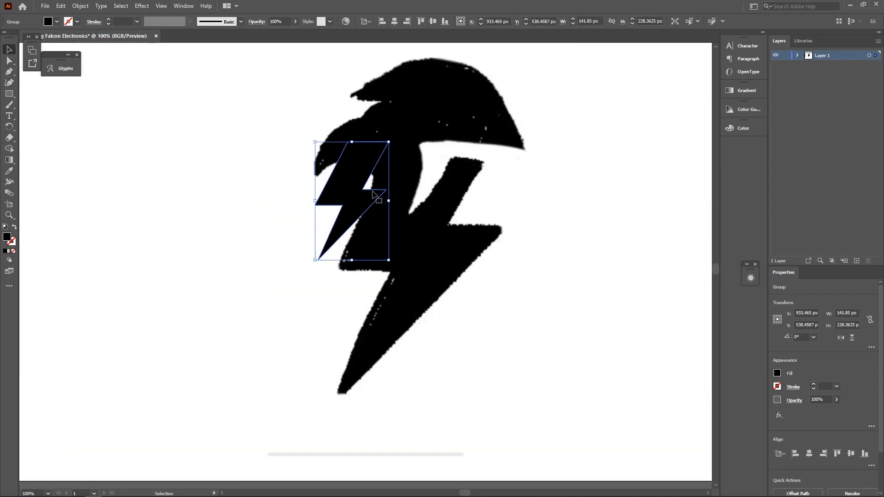
# - Scale the bolt to about twice its size and place it over the sketched bolt
pyautogui.moveTo(373, 194); pyautogui.dragTo(394, 330)
pyautogui.moveTo(339, 276); pyautogui.dragTo(264, 111)
pyautogui.moveTo(361, 262); pyautogui.dragTo(451, 267)
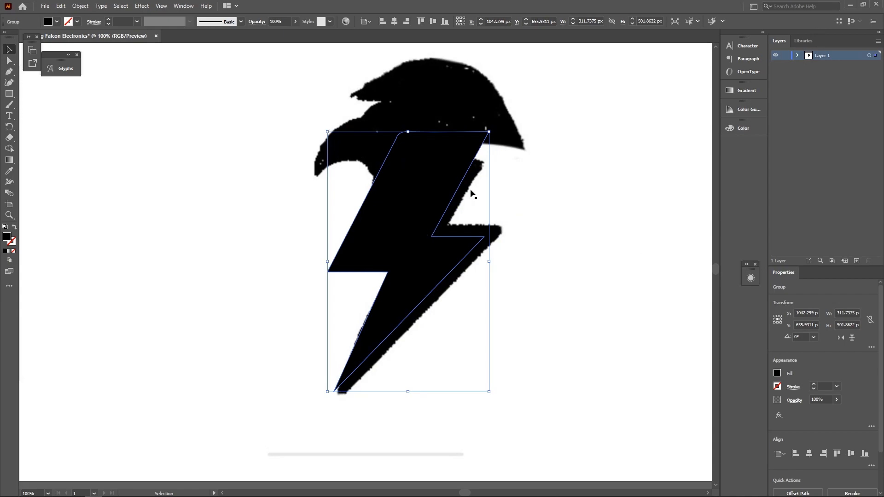
# - Drag the bolt's right corner, inner notch and top-right anchors onto the sketch's outline
pyautogui.click(9, 60)
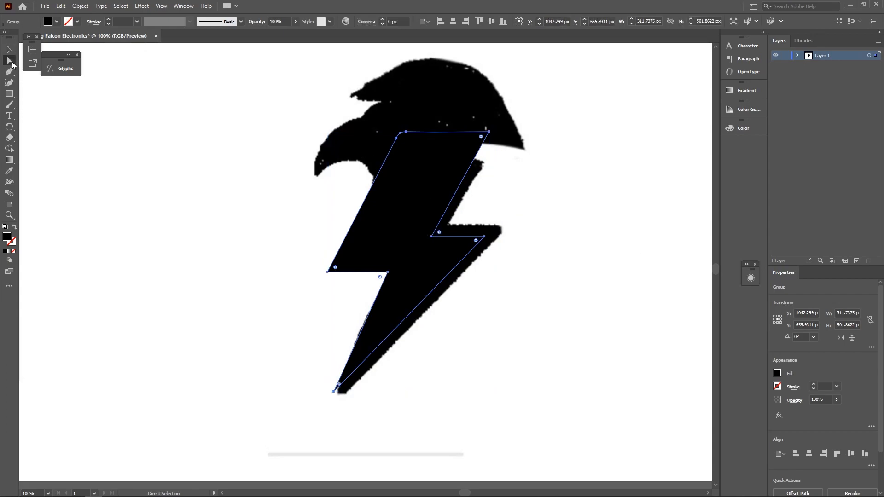
pyautogui.click(483, 237)
pyautogui.keyDown('shift'); pyautogui.click(431, 237); pyautogui.keyUp('shift')
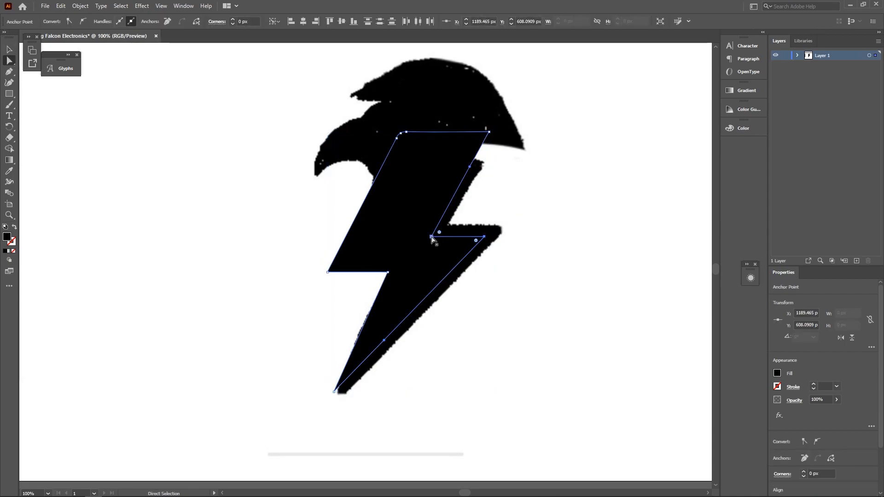
pyautogui.moveTo(432, 236); pyautogui.dragTo(507, 225)
pyautogui.click(489, 133)
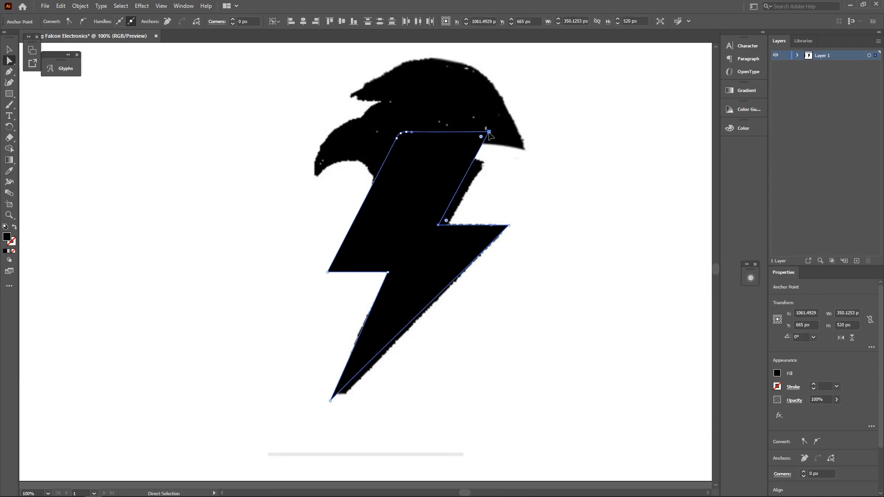
pyautogui.moveTo(489, 133); pyautogui.dragTo(501, 133)
pyautogui.click(446, 274)
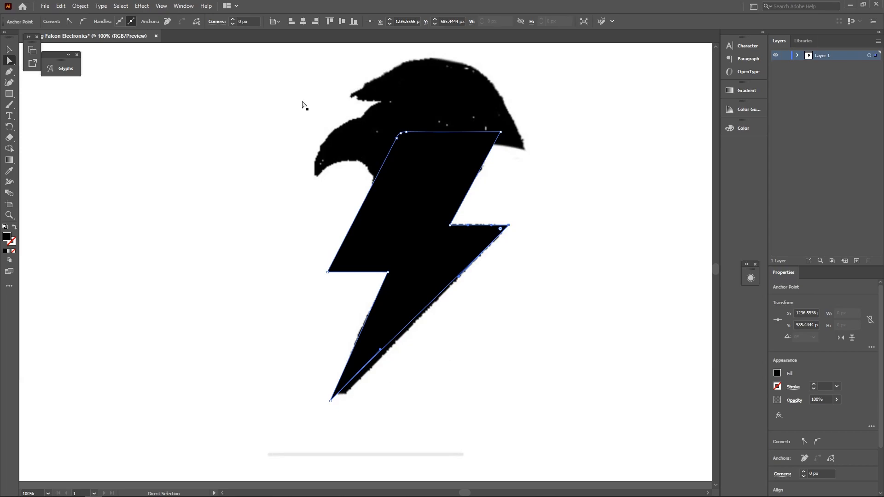
pyautogui.click(9, 71)
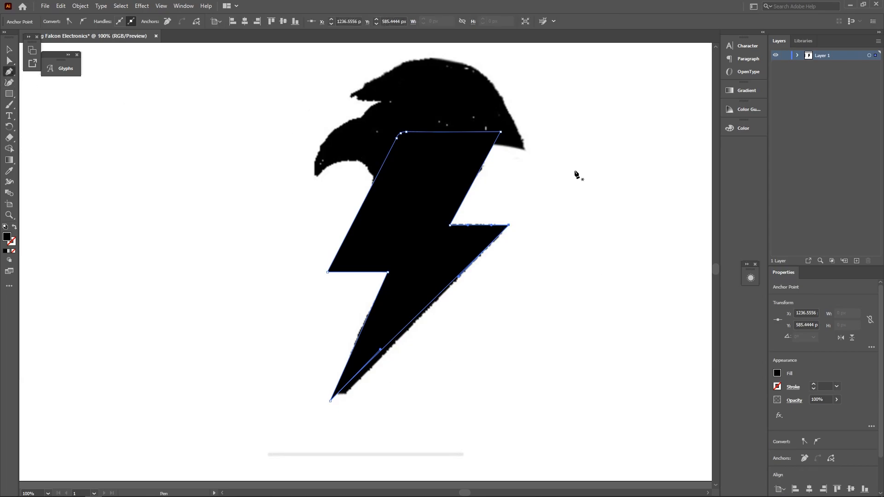
# - Draw a triangular shape from the bolt's right tip and adjust its upper corner point
pyautogui.click(516, 219)
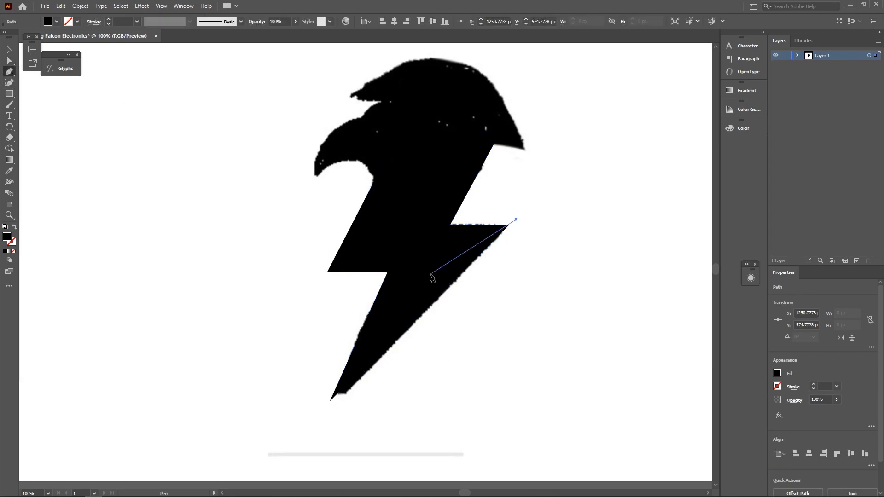
pyautogui.click(296, 433)
pyautogui.click(589, 380)
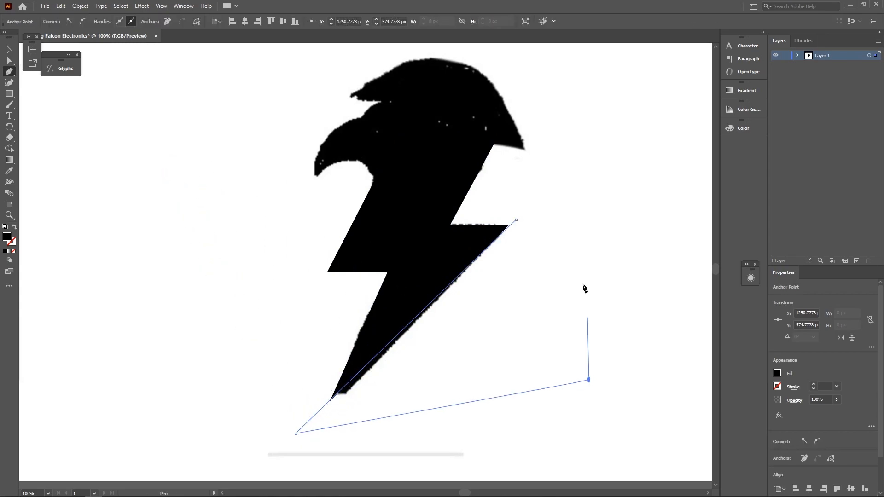
pyautogui.click(516, 220)
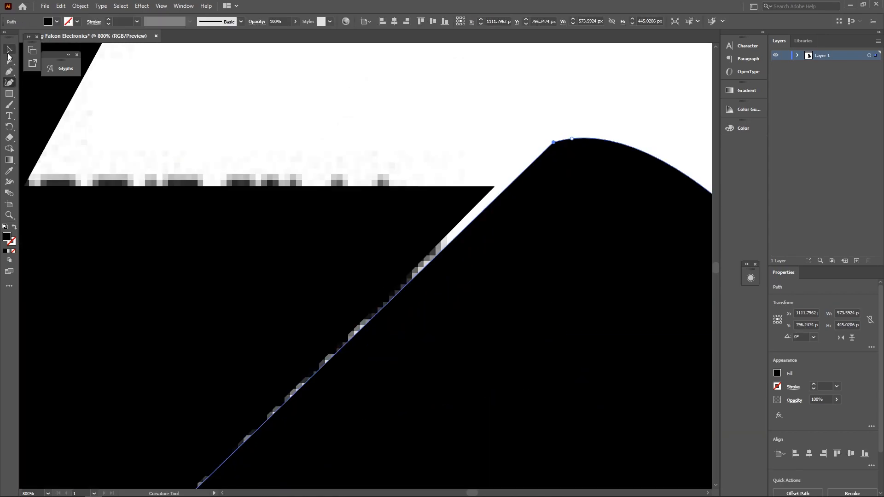
pyautogui.click(9, 50)
pyautogui.press('a')
pyautogui.moveTo(553, 142); pyautogui.dragTo(542, 139)
# - In Outline view, Shape Builder-delete the leftover region and slivers, then return to Preview
pyautogui.scroll(-4, 479, 202)
pyautogui.scroll(-1, 403, 266)
pyautogui.hotkey('ctrl', 'y')
pyautogui.scroll(-4, 322, 314)
pyautogui.scroll(-6, 297, 309)
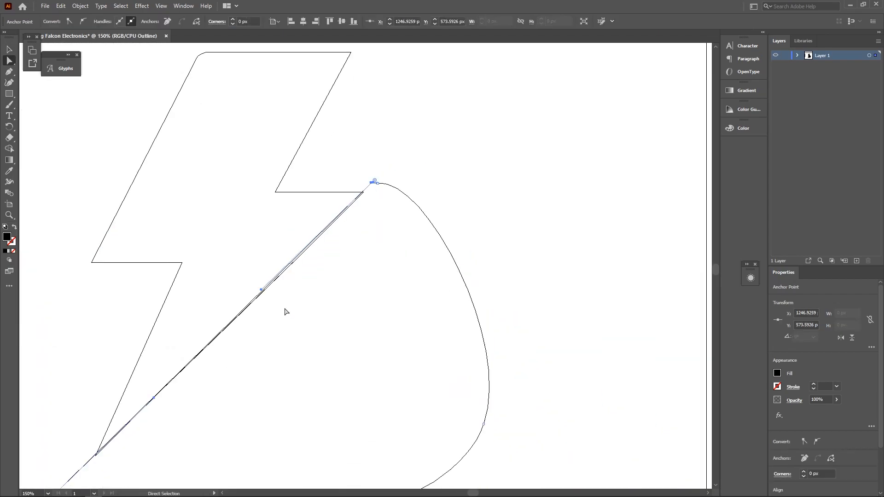
pyautogui.hscroll(-2, 159, 322)
pyautogui.scroll(2, 244, 332)
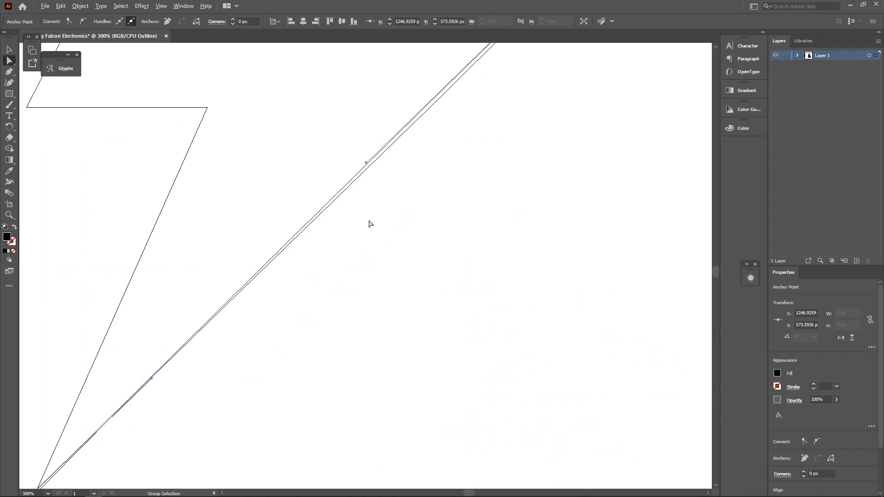
pyautogui.click(414, 229)
pyautogui.scroll(-2, 436, 233)
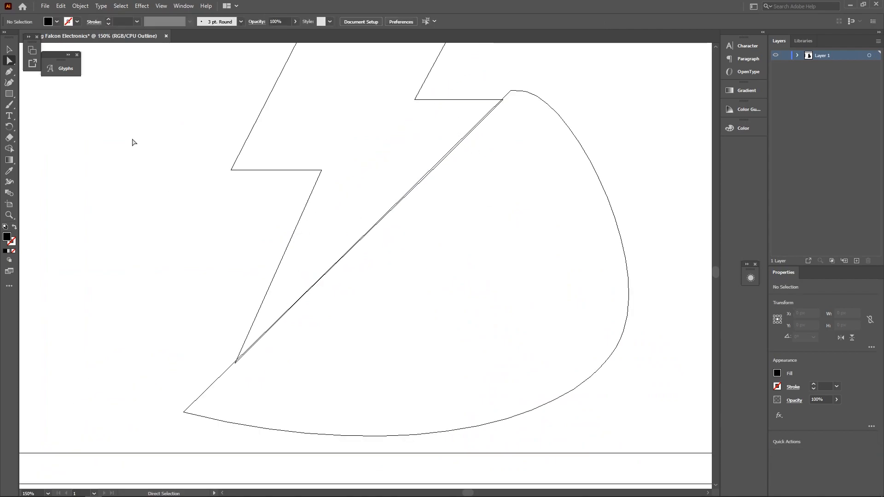
pyautogui.click(9, 148)
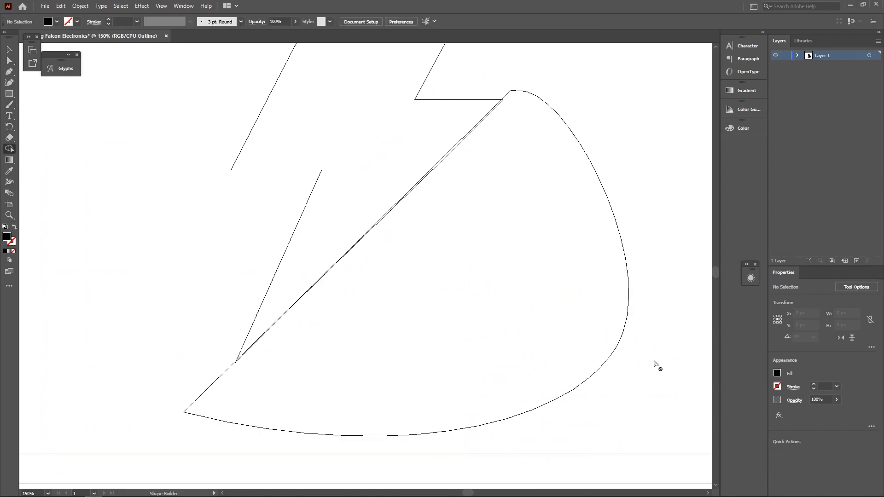
pyautogui.moveTo(608, 83); pyautogui.dragTo(220, 374)
pyautogui.scroll(5, 220, 374)
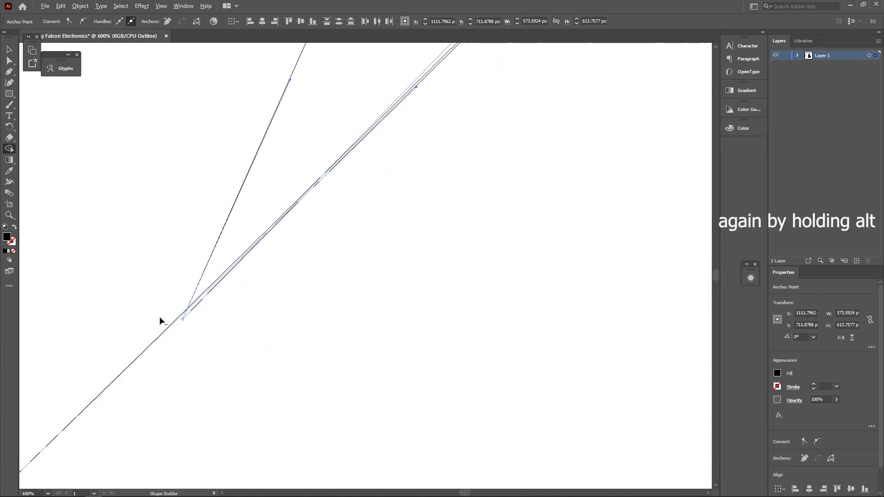
pyautogui.moveTo(189, 322); pyautogui.dragTo(190, 309)
pyautogui.scroll(-5, 369, 232)
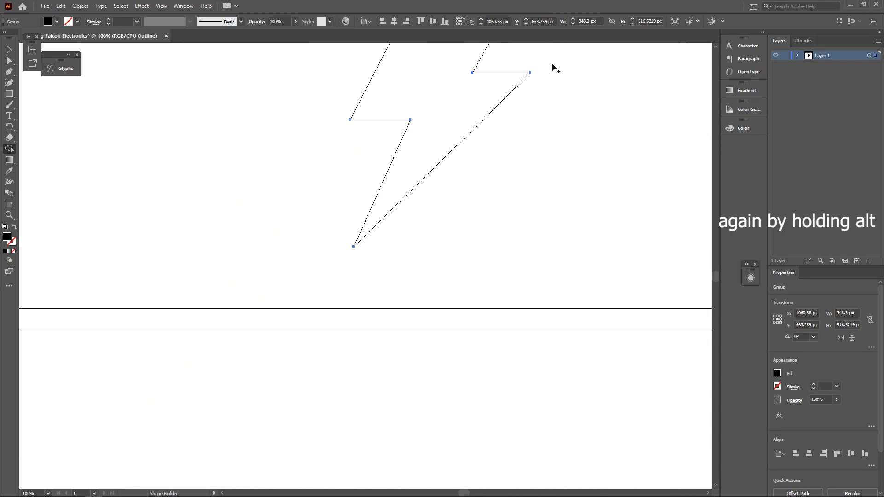
pyautogui.hotkey('ctrl', 'y')
pyautogui.hotkey('ctrl', 'shift', 'a')
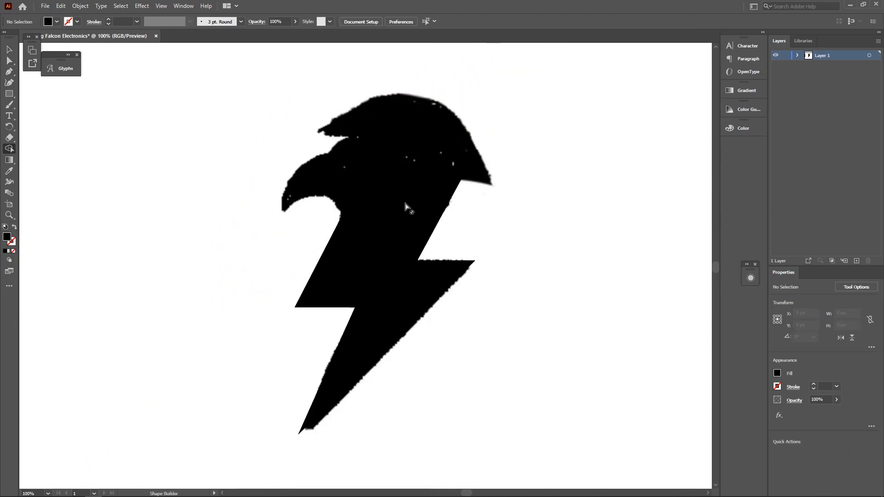
# - Draw a black circle on the falcon's neck with the Ellipse tool
pyautogui.click(10, 93)
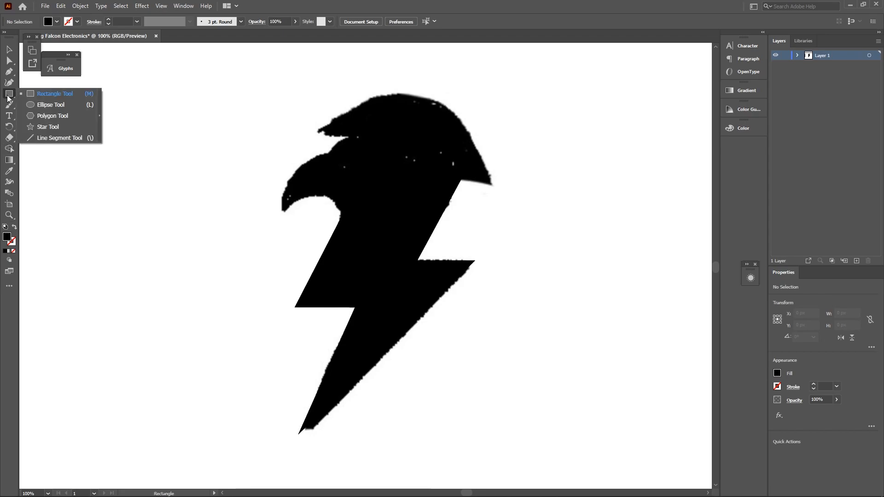
pyautogui.click(70, 105)
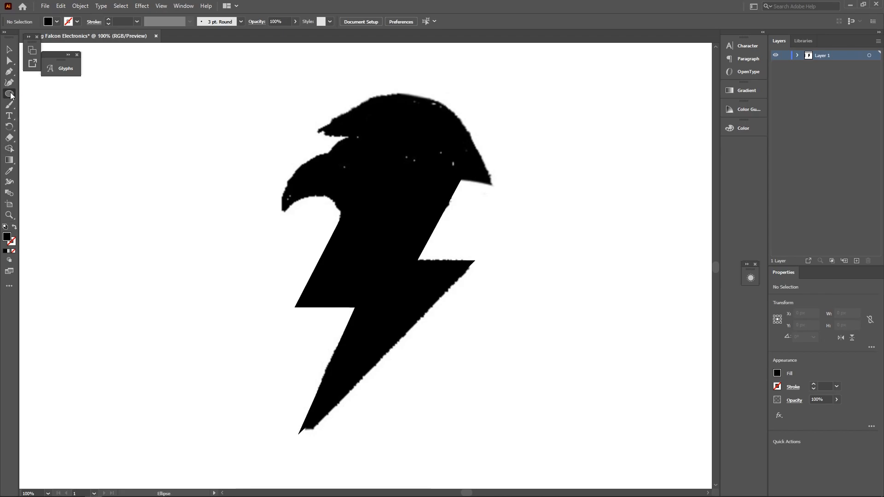
pyautogui.click(10, 95)
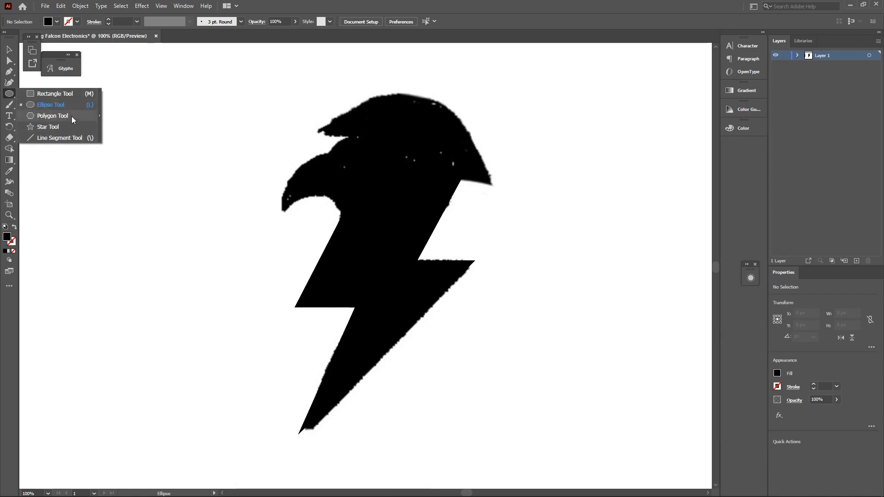
pyautogui.scroll(2, 317, 214)
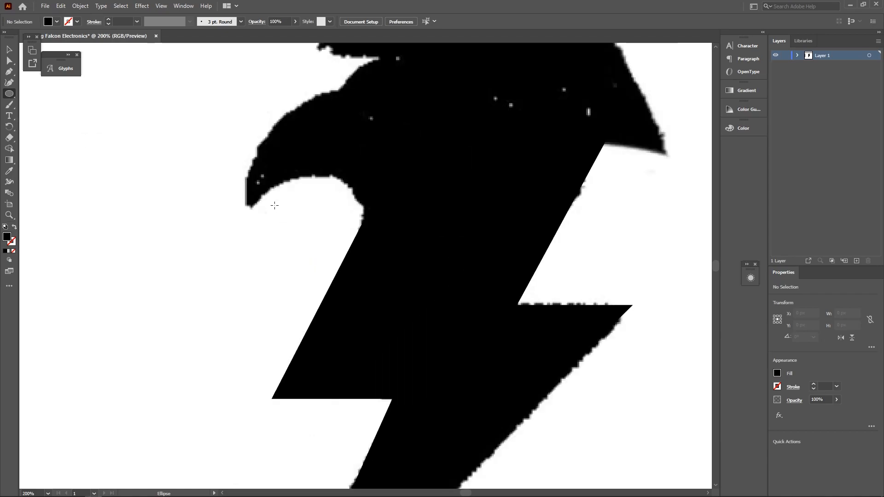
pyautogui.moveTo(273, 201); pyautogui.dragTo(375, 334)
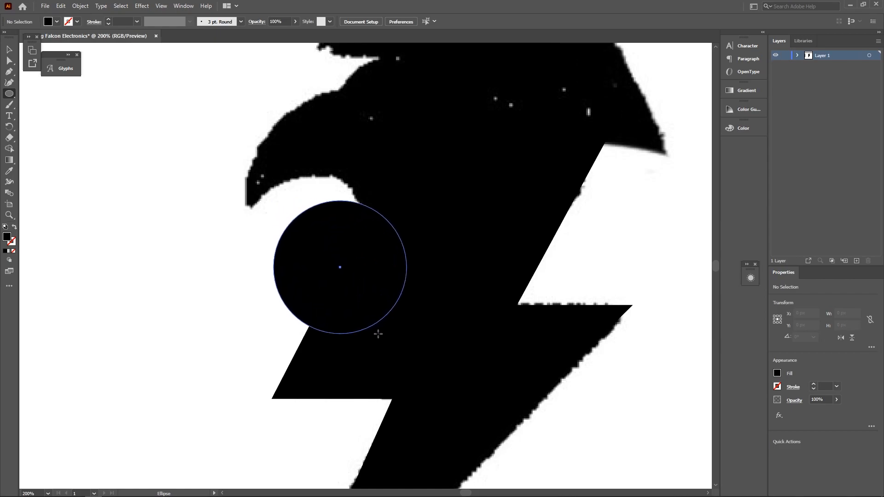
# - Resize the circle to 112 px and move it under the beak against the bolt edge
pyautogui.press('v')
pyautogui.moveTo(373, 253); pyautogui.dragTo(333, 215)
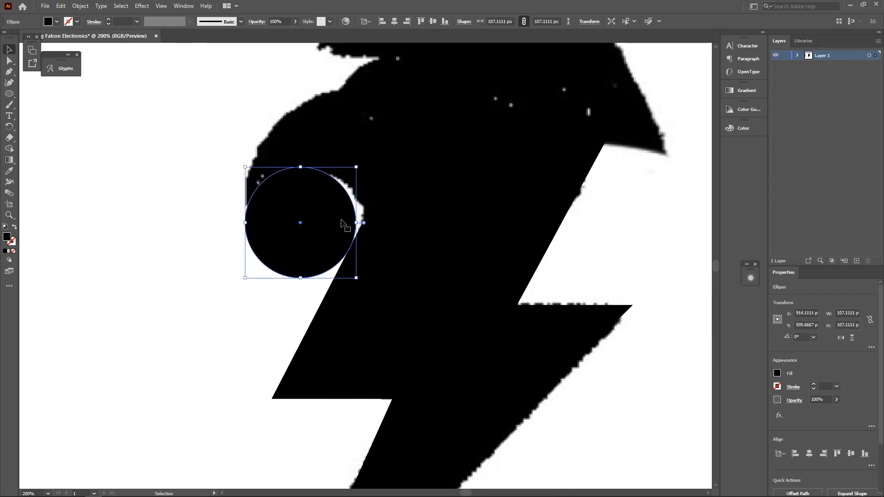
pyautogui.moveTo(247, 279); pyautogui.dragTo(253, 271)
pyautogui.moveTo(317, 214); pyautogui.dragTo(319, 225)
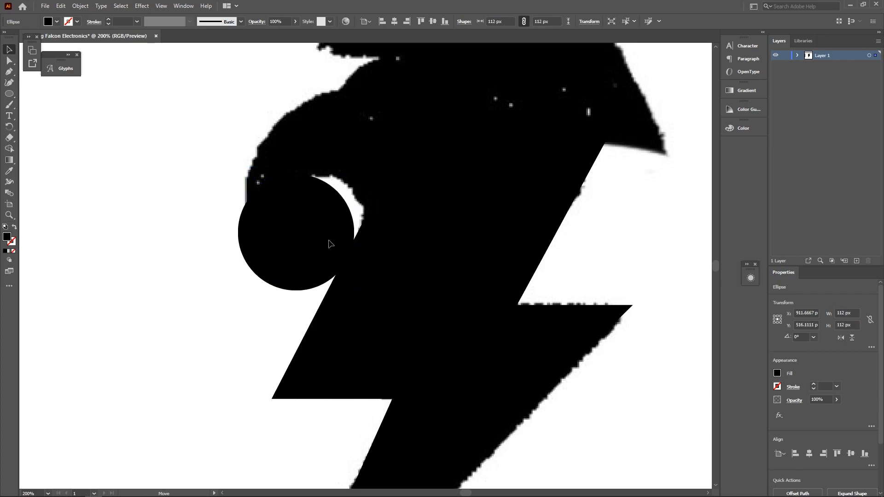
pyautogui.moveTo(329, 244)
pyautogui.mouseDown()
pyautogui.moveTo(339, 247)
pyautogui.moveTo(319, 236)
pyautogui.mouseUp()
pyautogui.hotkey('ctrl', 'y')
pyautogui.scroll(2, 355, 261)
pyautogui.scroll(3, 353, 259)
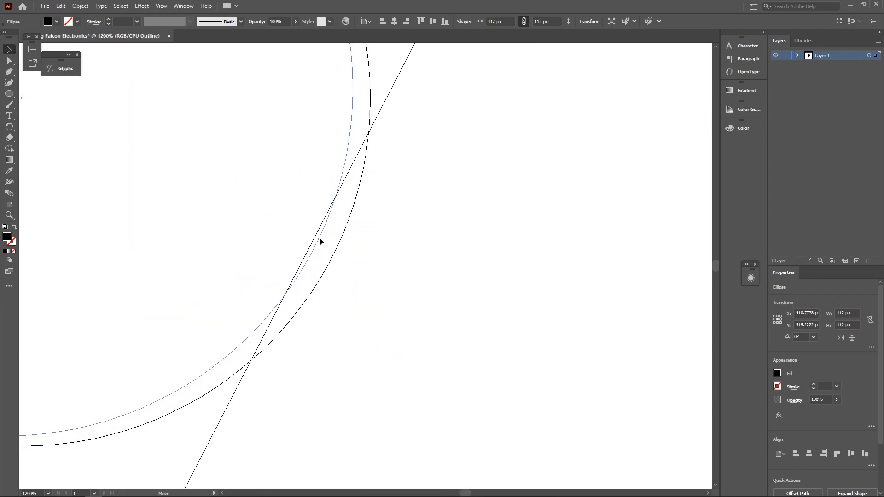
pyautogui.scroll(5, 318, 237)
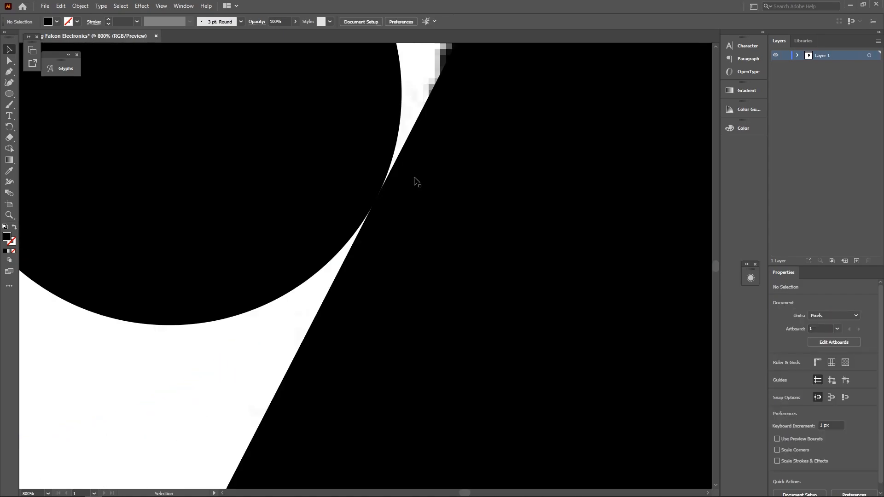
# - Switch to Outline view and zoom in on the circle's contact with the bolt
pyautogui.click(161, 6)
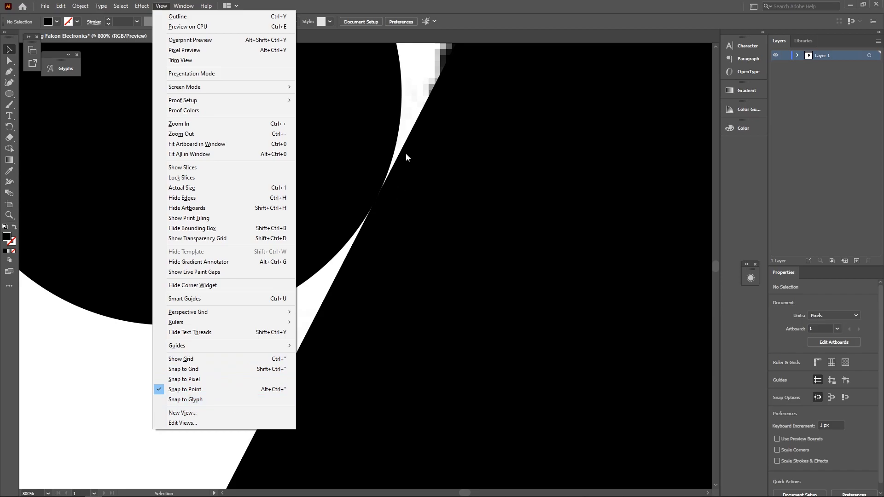
pyautogui.click(419, 102)
pyautogui.hotkey('ctrl', 'y')
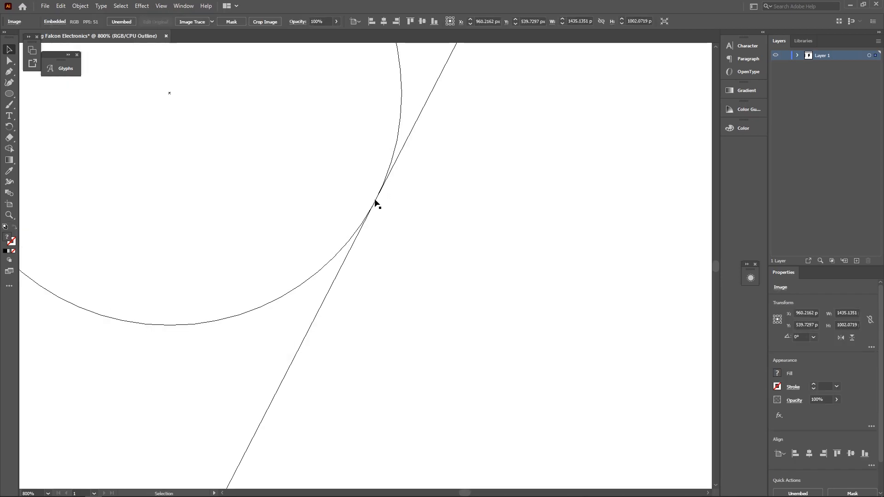
pyautogui.scroll(5, 375, 201)
pyautogui.scroll(3, 416, 184)
pyautogui.scroll(2, 308, 135)
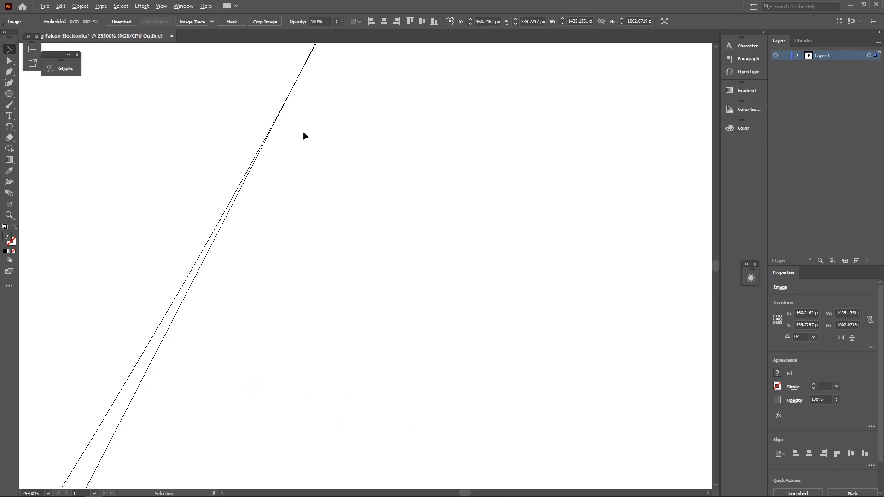
pyautogui.scroll(3, 396, 155)
pyautogui.scroll(-10, 396, 156)
# - Using Snap to Pixel, nudge the circle onto the bolt's diagonal at X 907.45, Y 513.15
pyautogui.click(161, 6)
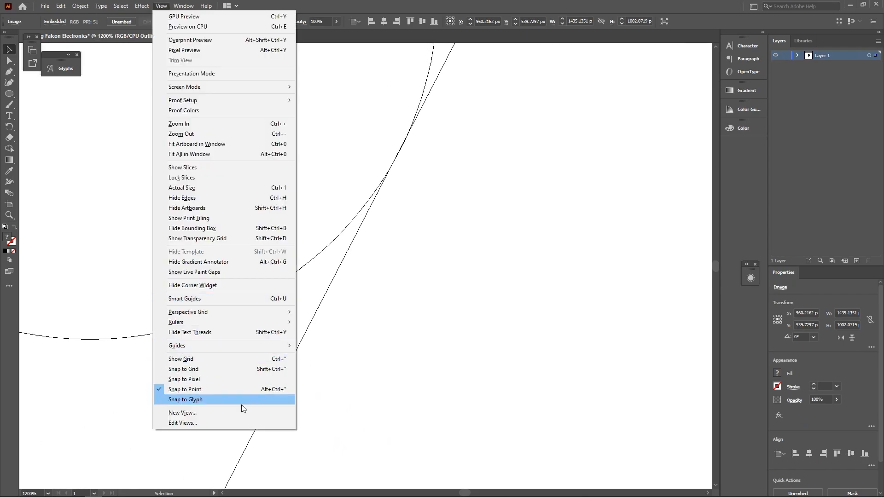
pyautogui.click(228, 383)
pyautogui.click(475, 254)
pyautogui.moveTo(422, 92)
pyautogui.mouseDown()
pyautogui.moveTo(404, 95)
pyautogui.moveTo(426, 94)
pyautogui.moveTo(421, 109)
pyautogui.mouseUp()
pyautogui.click(161, 6)
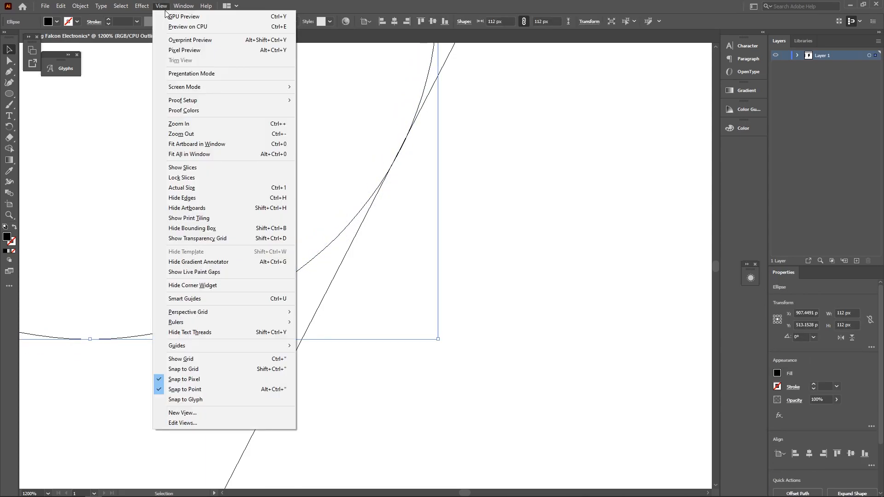
pyautogui.click(211, 379)
pyautogui.click(518, 270)
pyautogui.scroll(-4, 479, 341)
pyautogui.hotkey('ctrl', 'y')
pyautogui.click(418, 235)
pyautogui.hscroll(5, 441, 240)
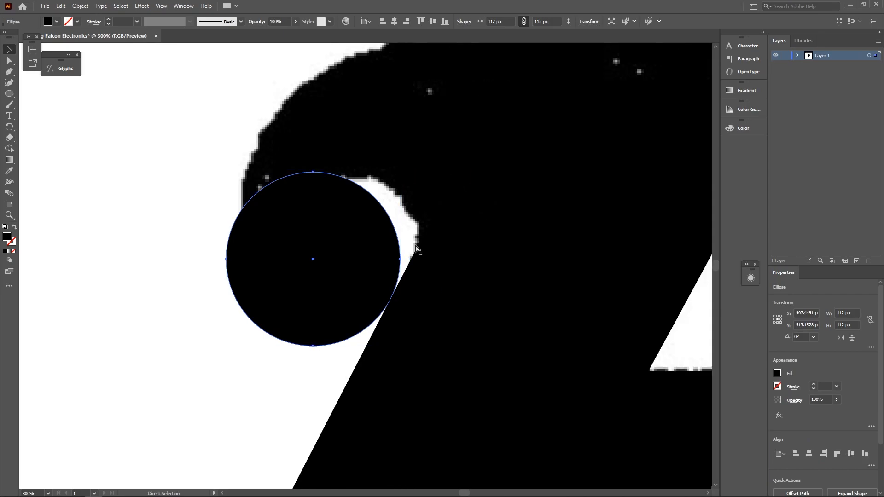
# - Duplicate the circle and enlarge the copy to about 202 px at the back of the head
pyautogui.scroll(2, 308, 276)
pyautogui.hscroll(1, 258, 281)
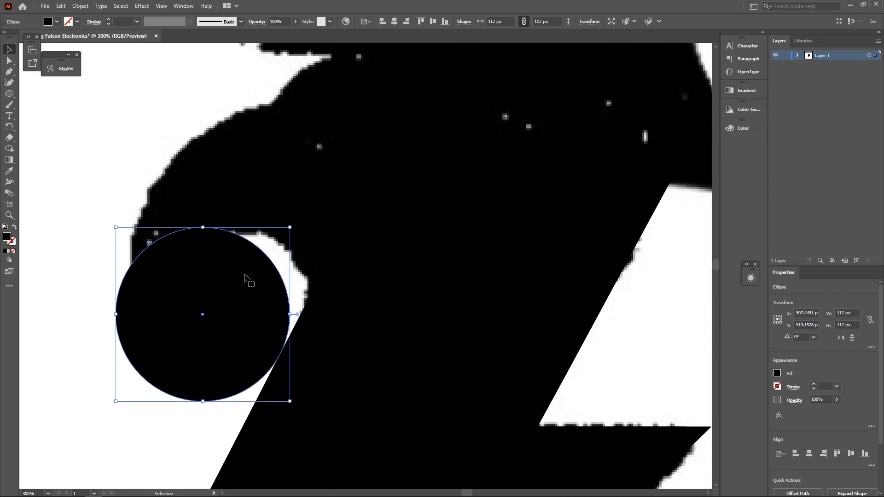
pyautogui.moveTo(249, 308); pyautogui.dragTo(312, 193)
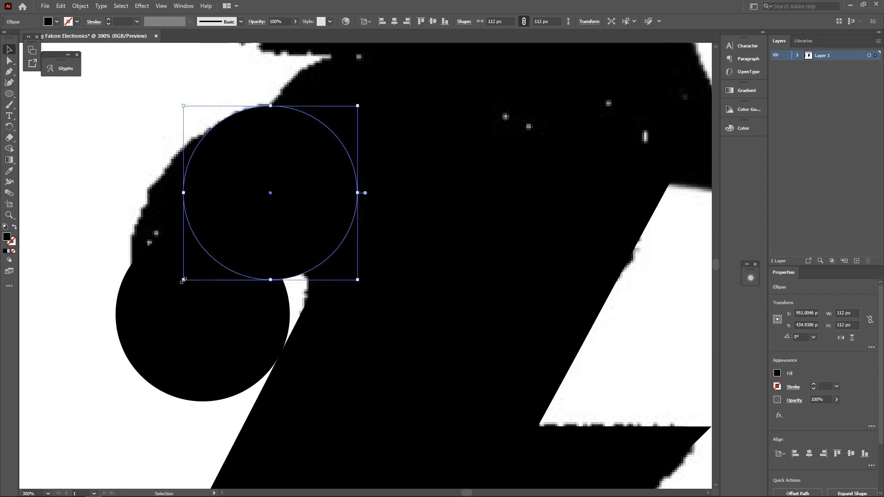
pyautogui.moveTo(183, 281); pyautogui.dragTo(119, 344)
pyautogui.moveTo(269, 247); pyautogui.dragTo(282, 277)
pyautogui.moveTo(370, 135); pyautogui.dragTo(405, 101)
pyautogui.moveTo(323, 162); pyautogui.dragTo(331, 174)
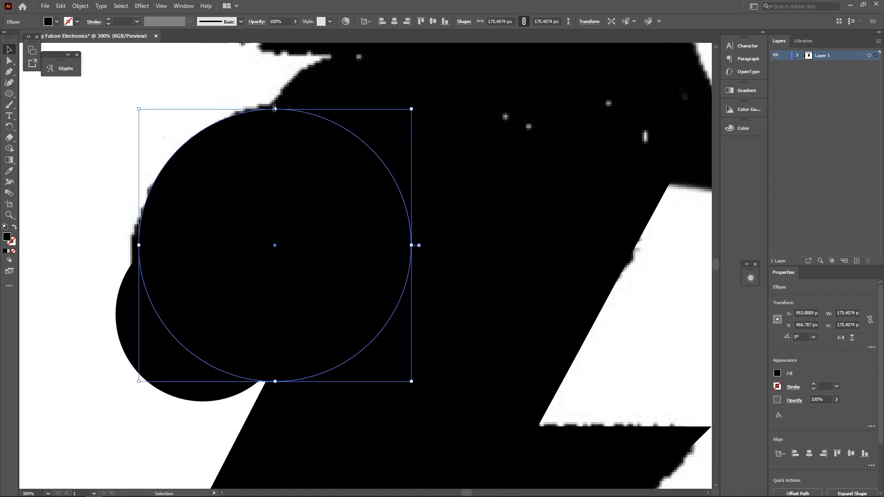
pyautogui.moveTo(138, 383); pyautogui.dragTo(123, 398)
pyautogui.moveTo(178, 291); pyautogui.dragTo(321, 170)
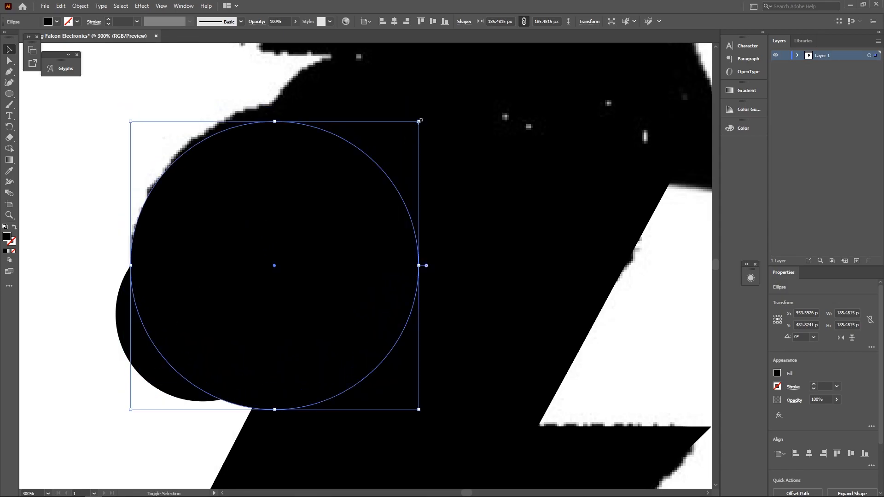
pyautogui.moveTo(429, 125); pyautogui.dragTo(444, 103)
# - Duplicate another 112 px circle beneath the beak's upper edge
pyautogui.scroll(2, 340, 131)
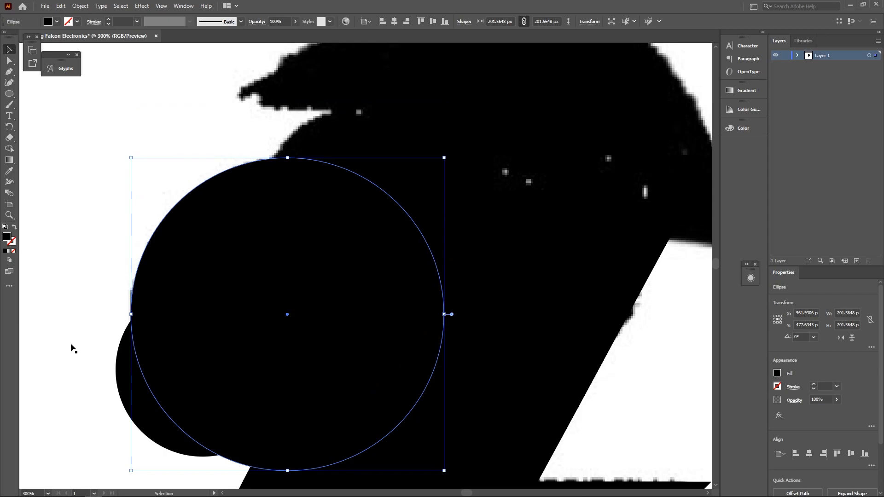
pyautogui.click(126, 383)
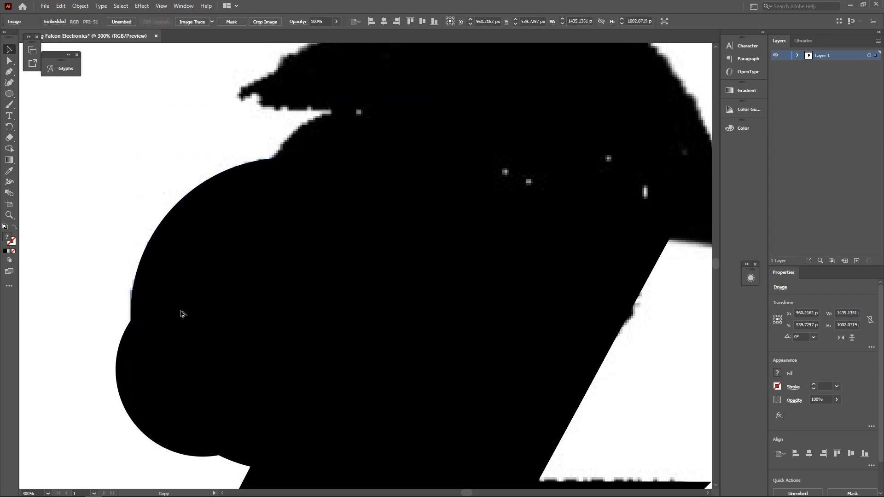
pyautogui.moveTo(180, 311); pyautogui.dragTo(276, 209)
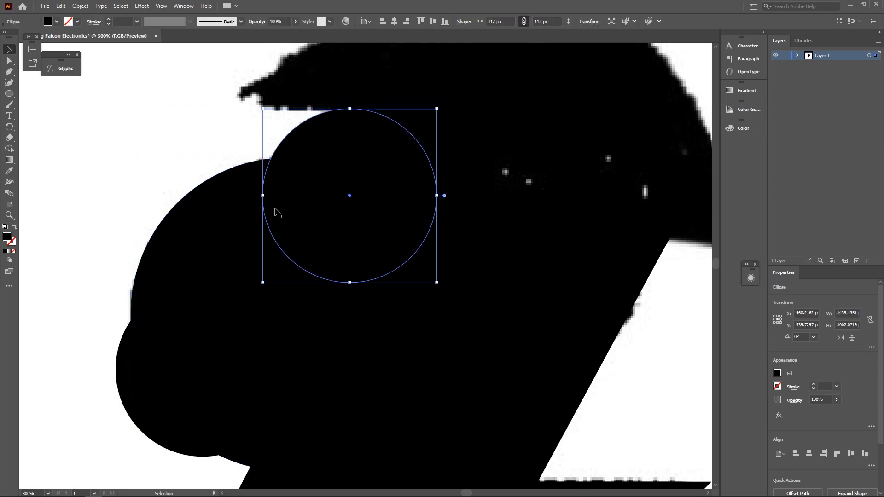
pyautogui.scroll(-2, 370, 134)
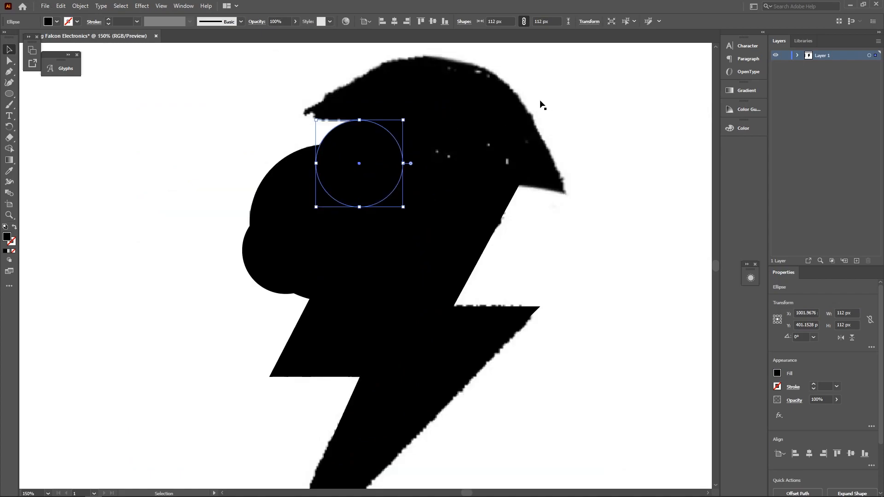
pyautogui.click(541, 104)
pyautogui.scroll(-1, 465, 147)
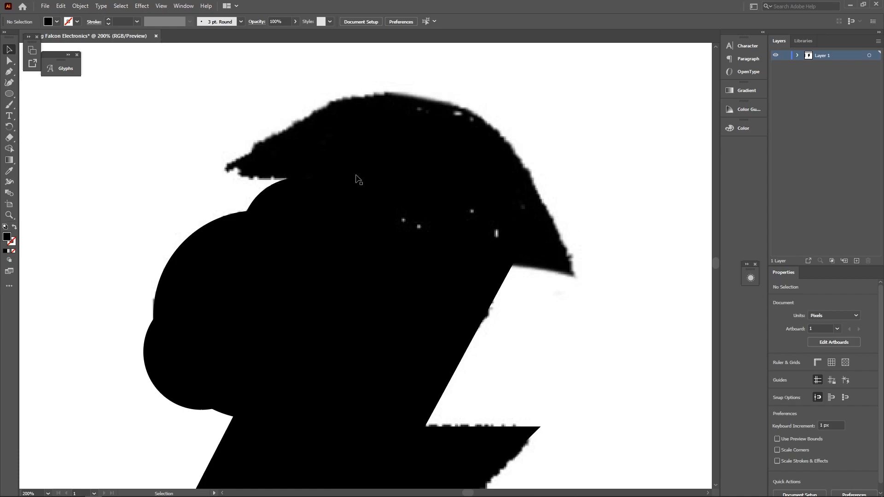
# - Draw a 109.33 × 39.11 px black bar across the head's upper left
pyautogui.click(10, 95)
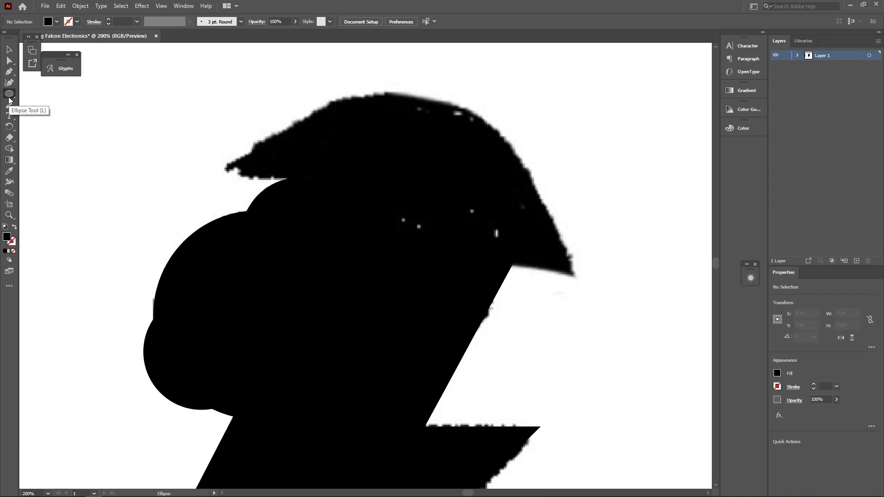
pyautogui.moveTo(10, 99); pyautogui.dragTo(59, 94)
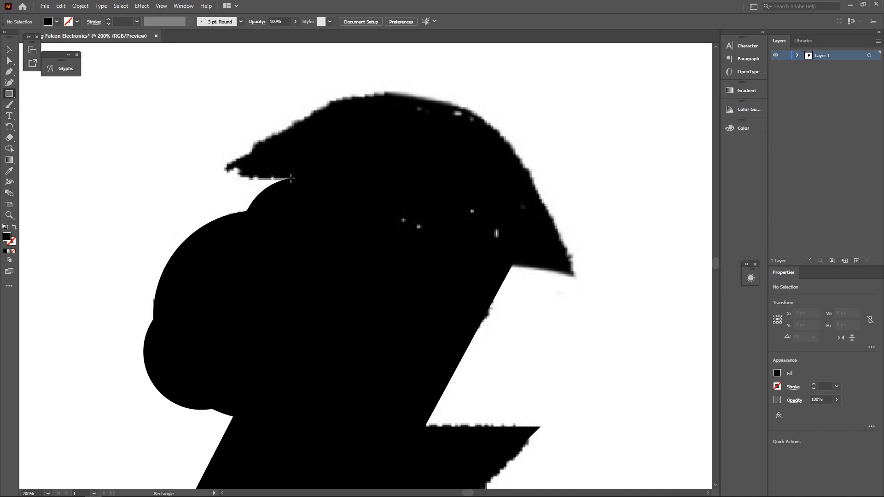
pyautogui.moveTo(291, 178)
pyautogui.mouseDown()
pyautogui.moveTo(158, 214)
pyautogui.moveTo(177, 218)
pyautogui.mouseUp()
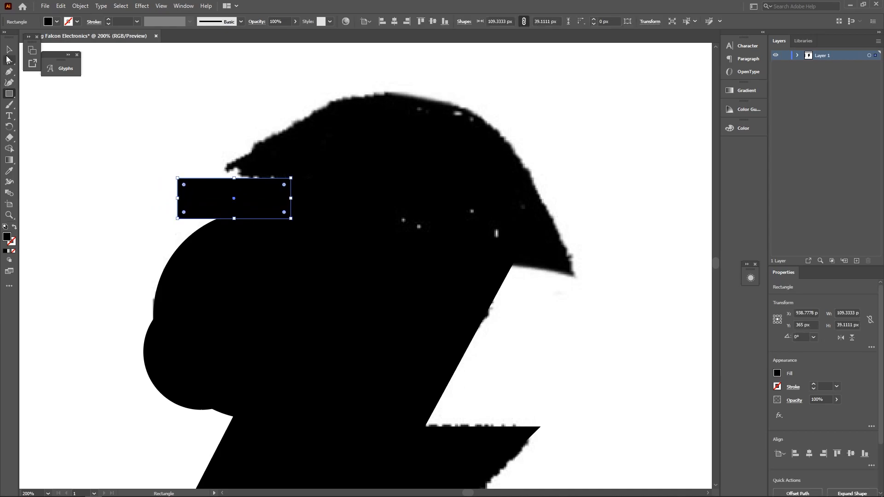
# - Duplicate the bar to the right near the beak and align the left bar in Outline view
pyautogui.click(9, 50)
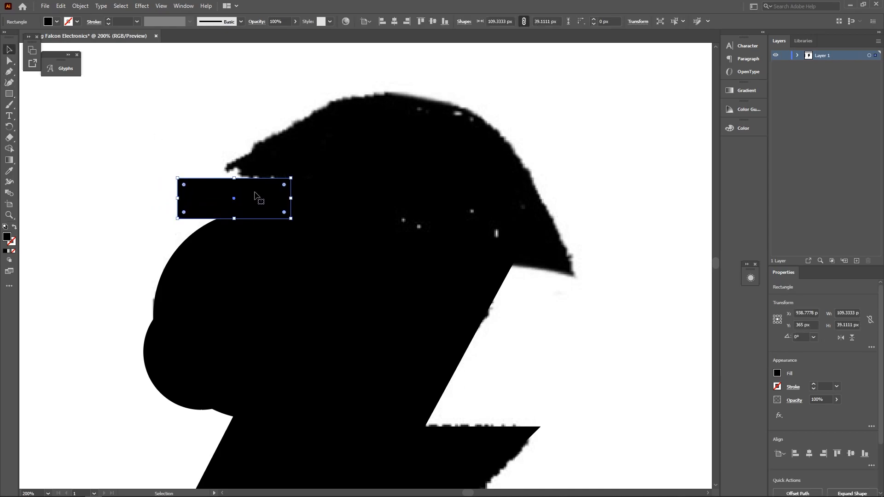
pyautogui.moveTo(256, 193); pyautogui.dragTo(568, 277)
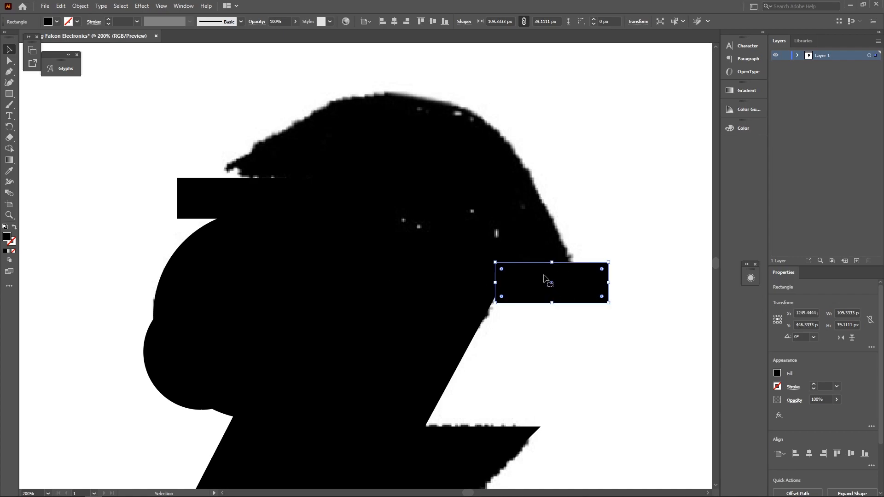
pyautogui.hotkey('ctrl', 'y')
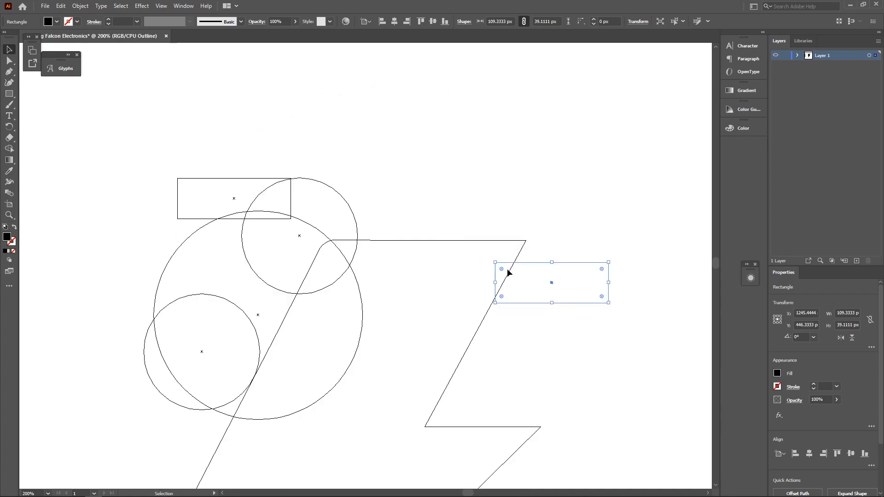
pyautogui.scroll(5, 286, 181)
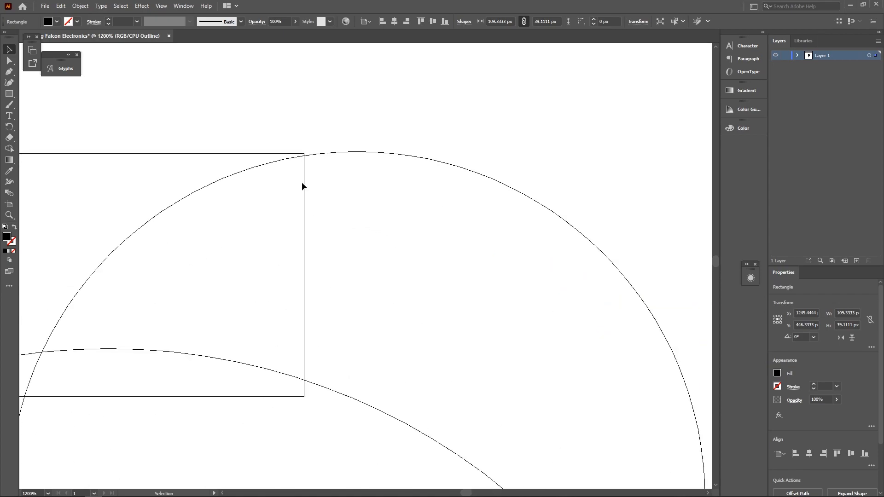
pyautogui.moveTo(303, 182); pyautogui.dragTo(308, 185)
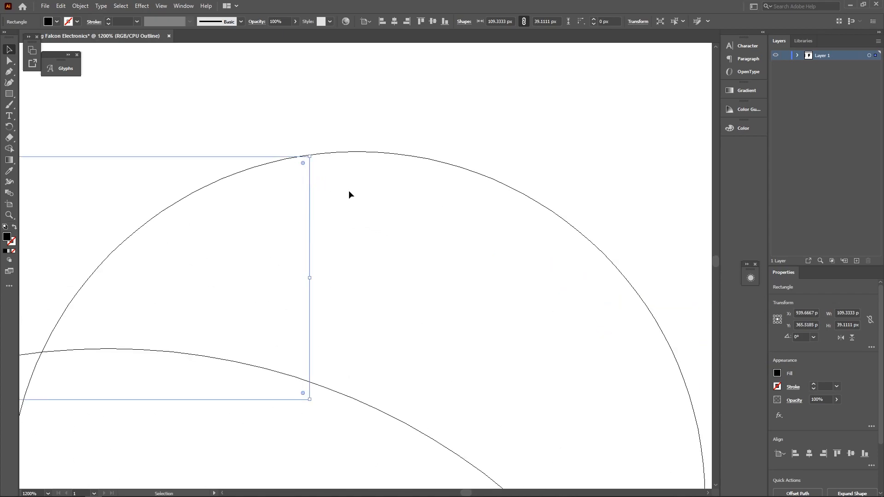
pyautogui.scroll(-4, 349, 190)
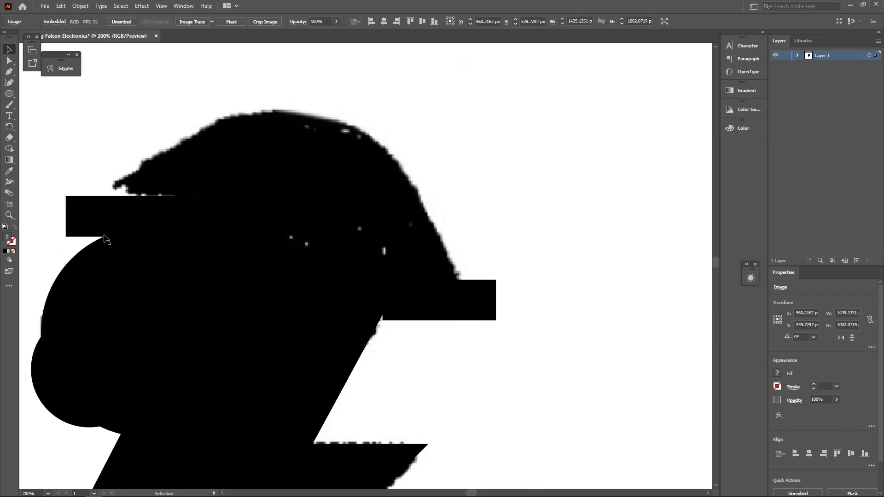
pyautogui.hotkey('shift', '`')
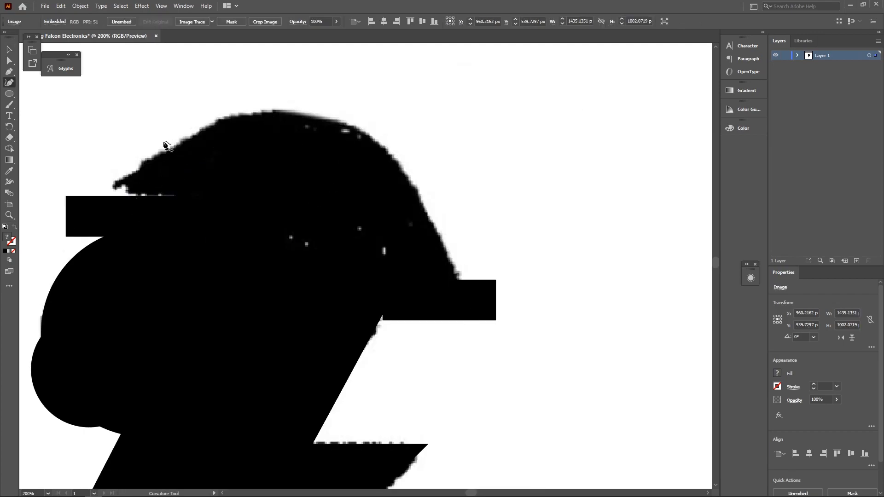
pyautogui.click(98, 200)
pyautogui.click(267, 111)
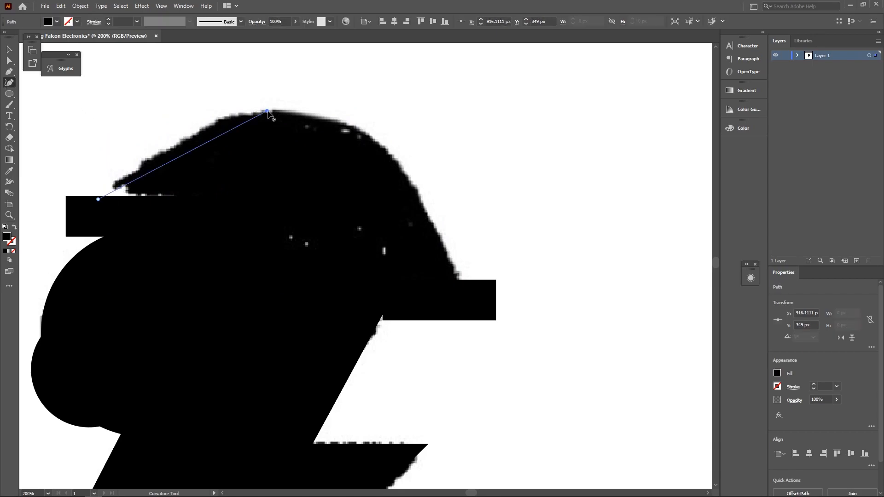
pyautogui.click(378, 142)
pyautogui.click(459, 289)
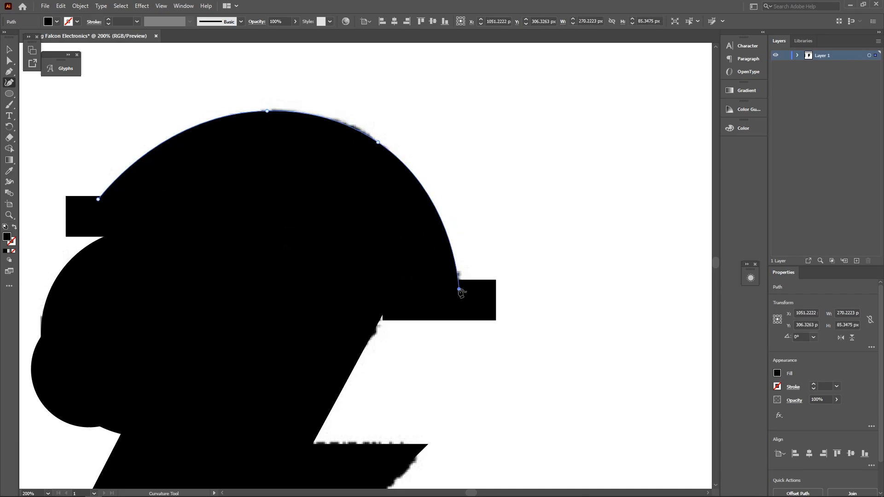
pyautogui.click(276, 287)
pyautogui.click(98, 199)
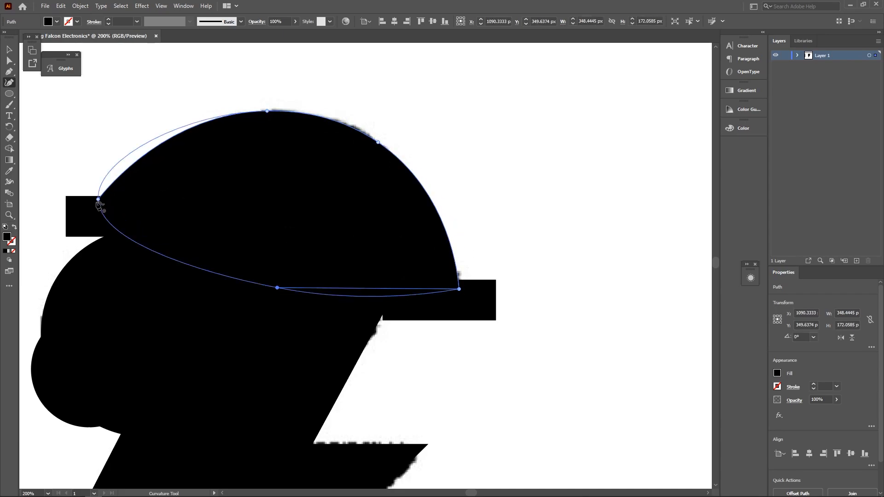
pyautogui.click(99, 199)
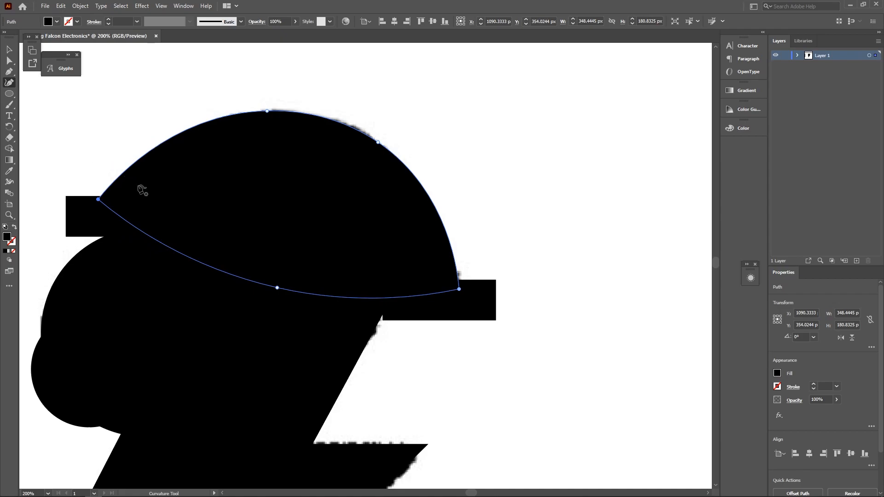
pyautogui.hotkey('ctrl', 'z')
pyautogui.click(98, 199)
pyautogui.hotkey('ctrl', 'z')
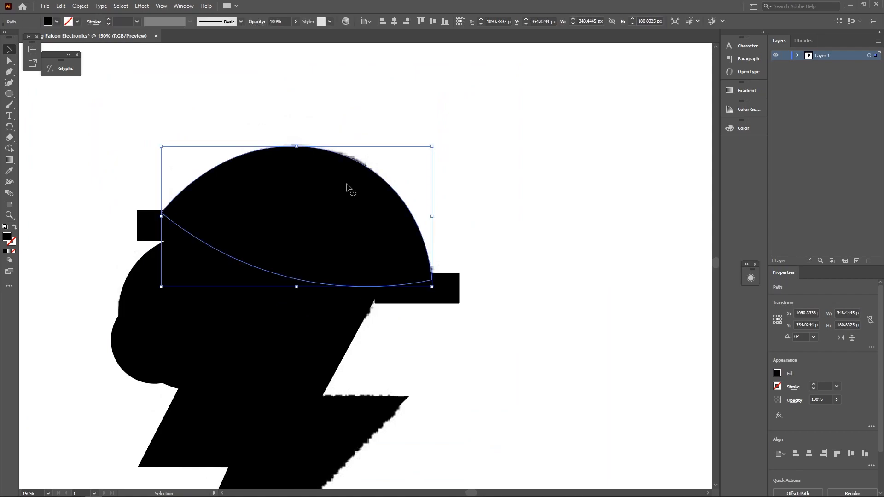
pyautogui.press('Delete')
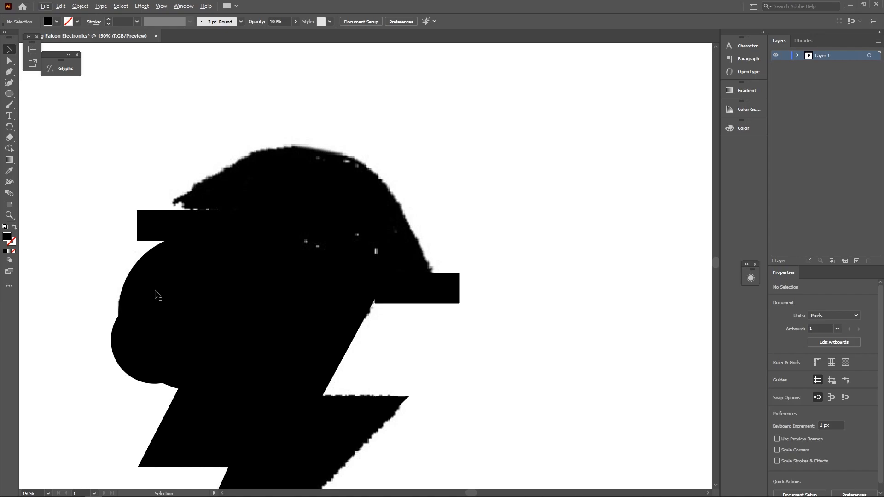
# - Duplicate the big circle and enlarge it over the top of the falcon's head
pyautogui.keyDown('alt'); pyautogui.moveTo(148, 297); pyautogui.dragTo(260, 210); pyautogui.keyUp('alt')
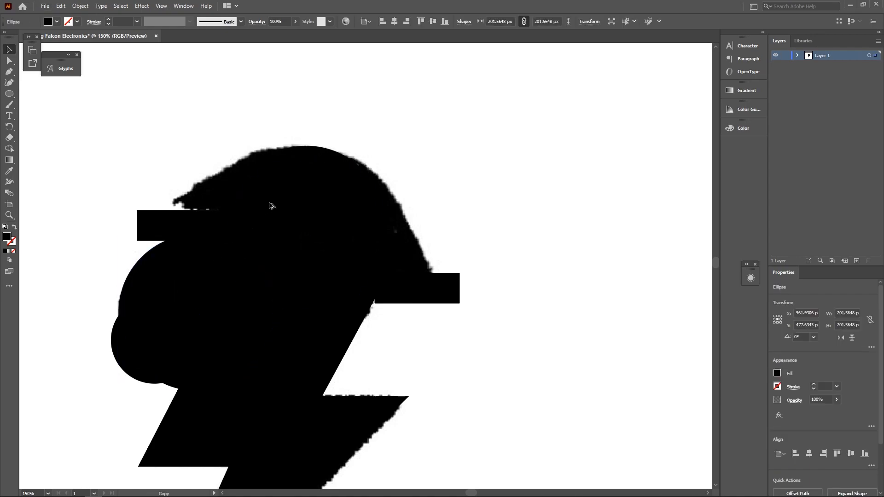
pyautogui.keyDown('shift'); pyautogui.moveTo(233, 310); pyautogui.dragTo(167, 368); pyautogui.keyUp('shift')
pyautogui.moveTo(316, 263); pyautogui.dragTo(347, 244)
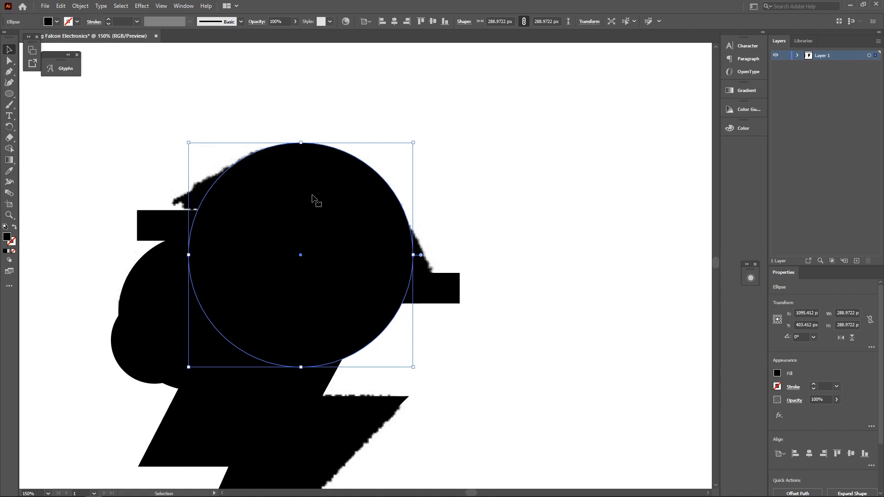
pyautogui.keyDown('alt'); pyautogui.moveTo(330, 197); pyautogui.dragTo(270, 239); pyautogui.keyUp('alt')
pyautogui.moveTo(344, 190); pyautogui.dragTo(420, 113)
pyautogui.hotkey('ctrl', 'y')
pyautogui.moveTo(217, 124); pyautogui.dragTo(232, 165)
pyautogui.scroll(1, 232, 165)
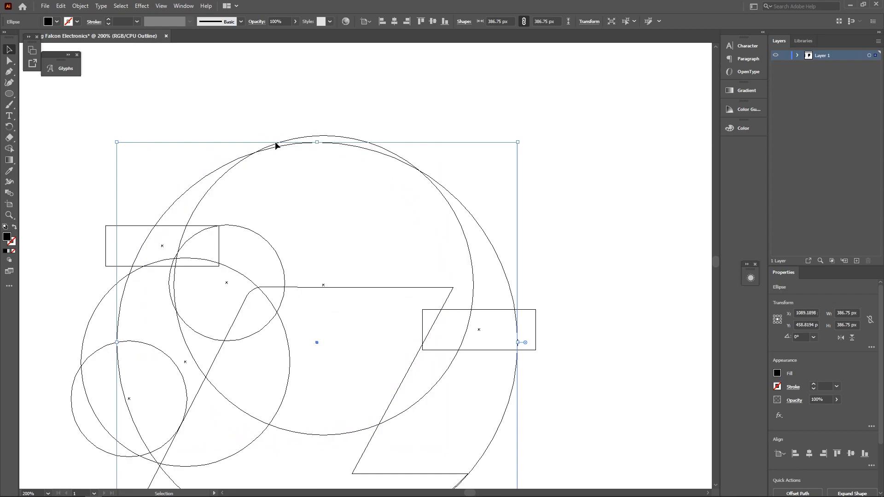
pyautogui.moveTo(518, 142); pyautogui.dragTo(556, 103)
pyautogui.hotkey('ctrl', 'y')
pyautogui.moveTo(266, 119); pyautogui.dragTo(274, 144)
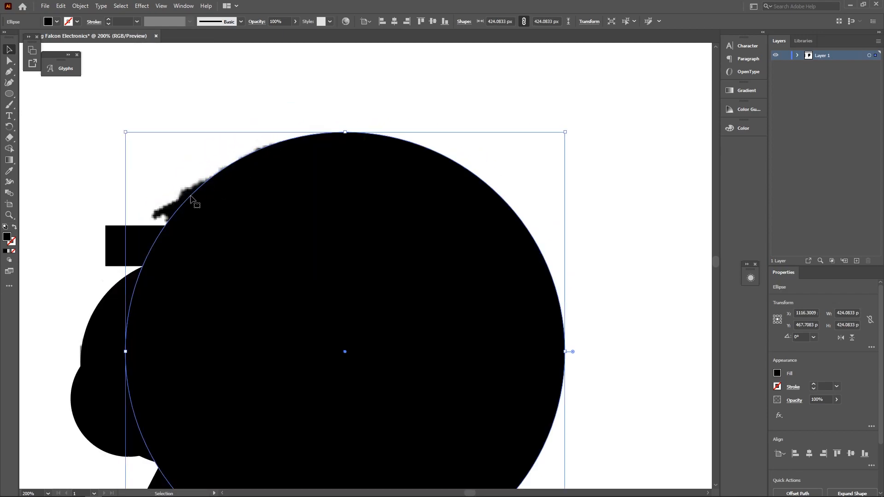
# - Enlarge the circle copy to cover the head's top, checking its fit in Outline view
pyautogui.scroll(2, 184, 201)
pyautogui.scroll(-3, 181, 199)
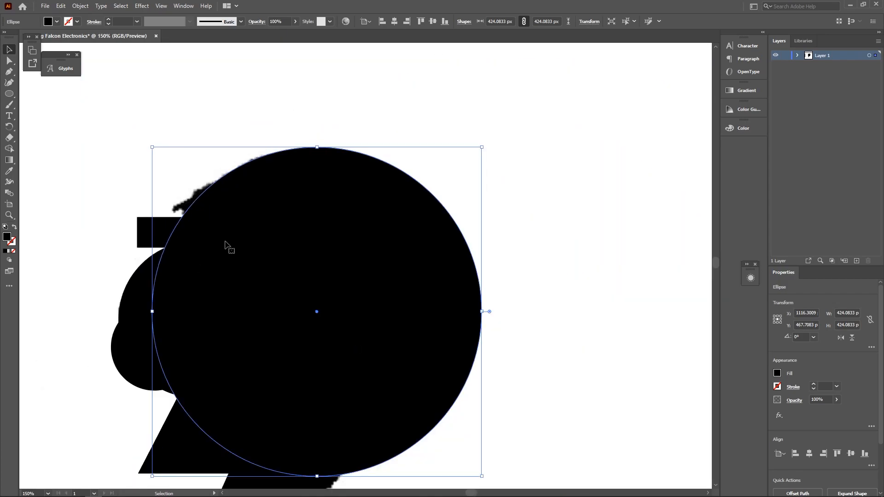
pyautogui.moveTo(152, 148); pyautogui.dragTo(121, 117)
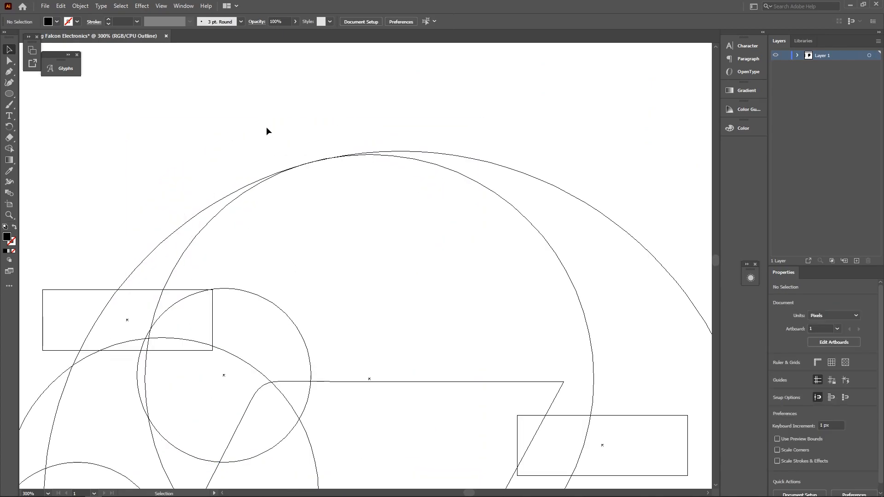
pyautogui.hotkey('ctrl', 'y')
pyautogui.scroll(-2, 276, 211)
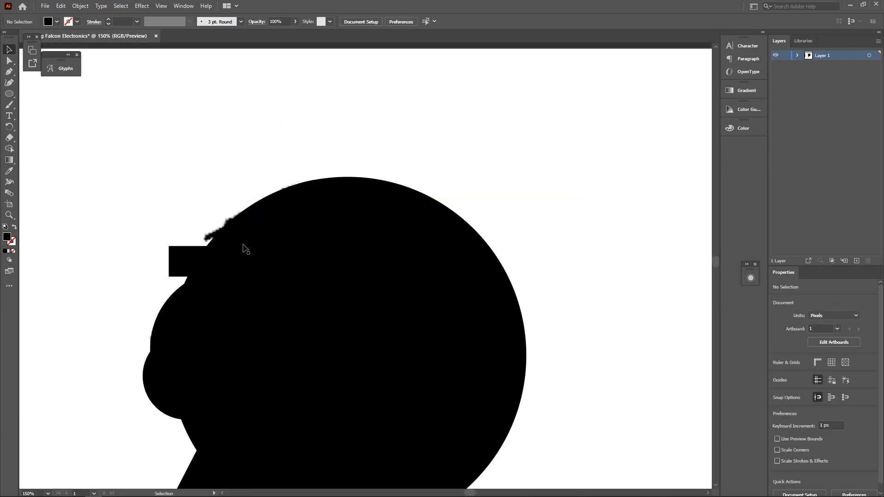
pyautogui.scroll(1, 222, 244)
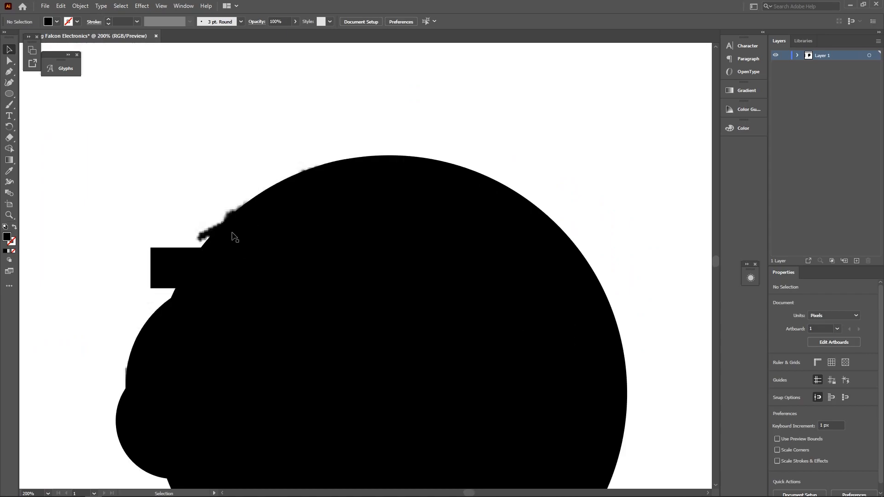
pyautogui.hotkey('ctrl', 'y')
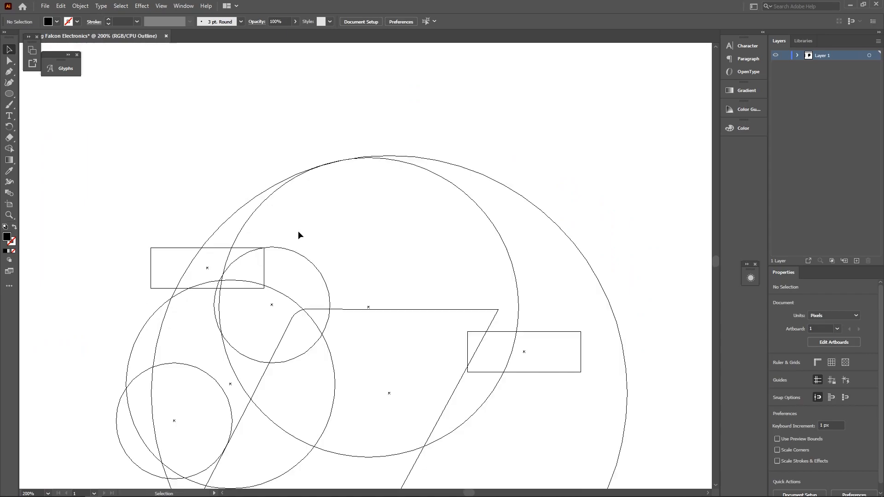
pyautogui.hotkey('ctrl', 'y')
pyautogui.scroll(-2, 264, 182)
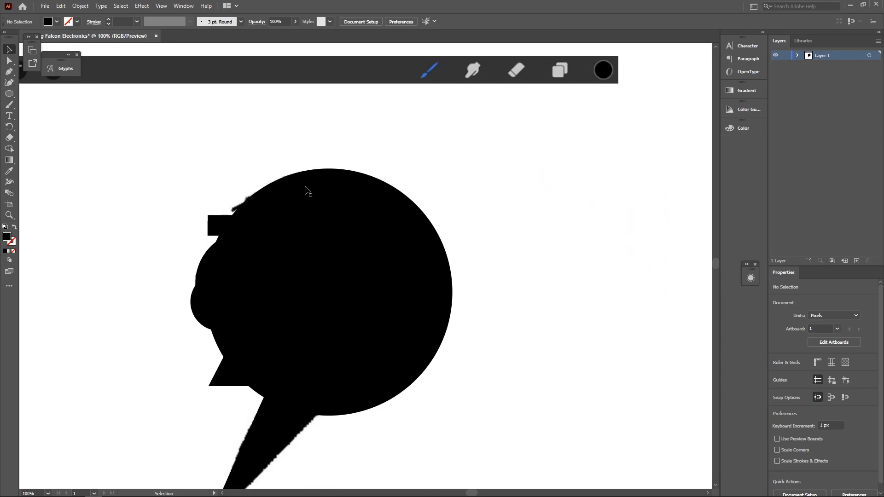
pyautogui.hotkey('ctrl', 'y')
pyautogui.scroll(12, 291, 173)
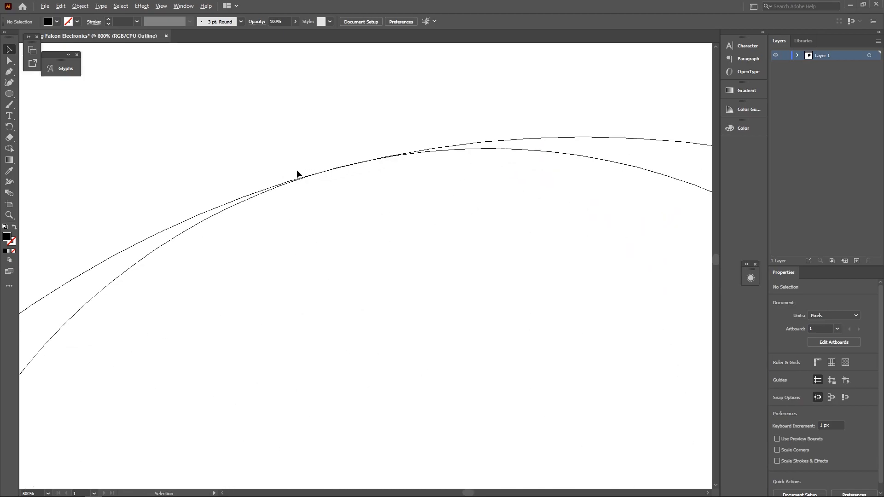
pyautogui.scroll(2, 291, 120)
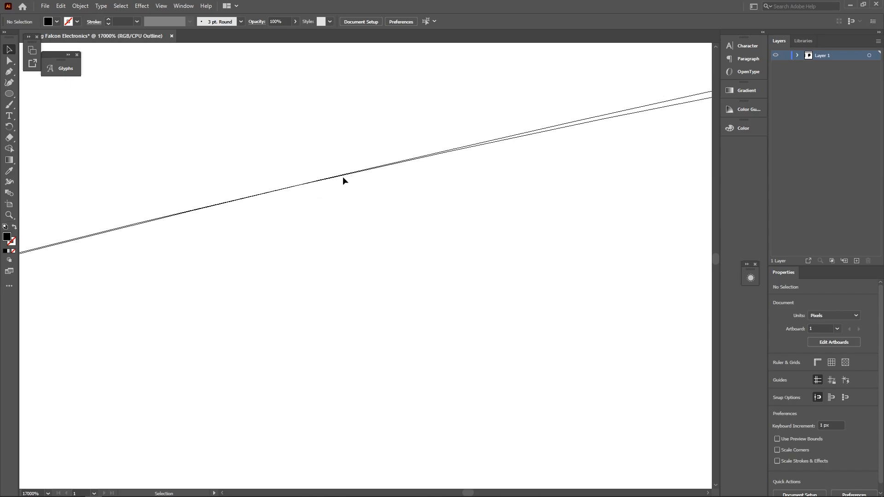
pyautogui.scroll(-15, 342, 176)
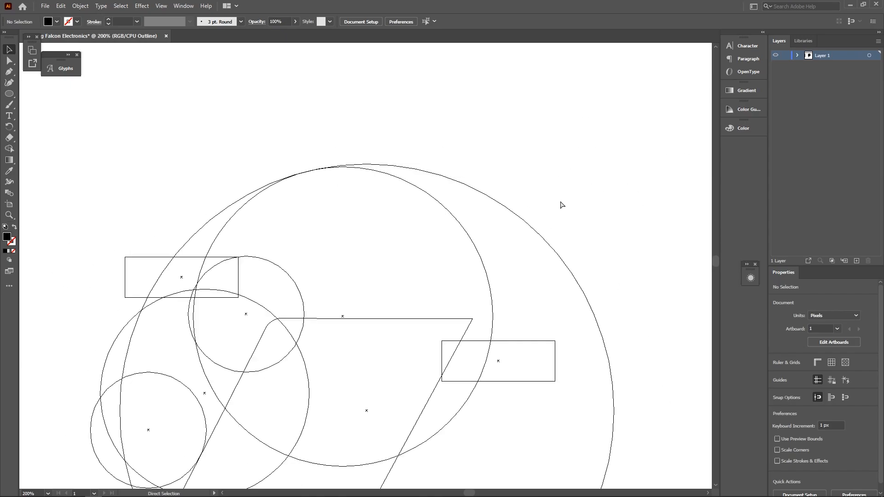
pyautogui.hotkey('ctrl', 'y')
# - Expand Layer 1 in the Layers panel and briefly hide and reshow the large circle
pyautogui.click(530, 243)
pyautogui.click(797, 56)
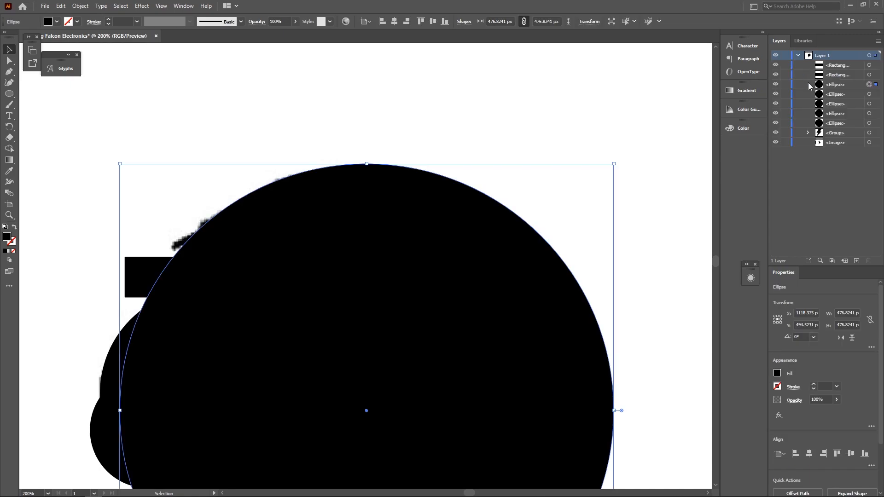
pyautogui.click(777, 85)
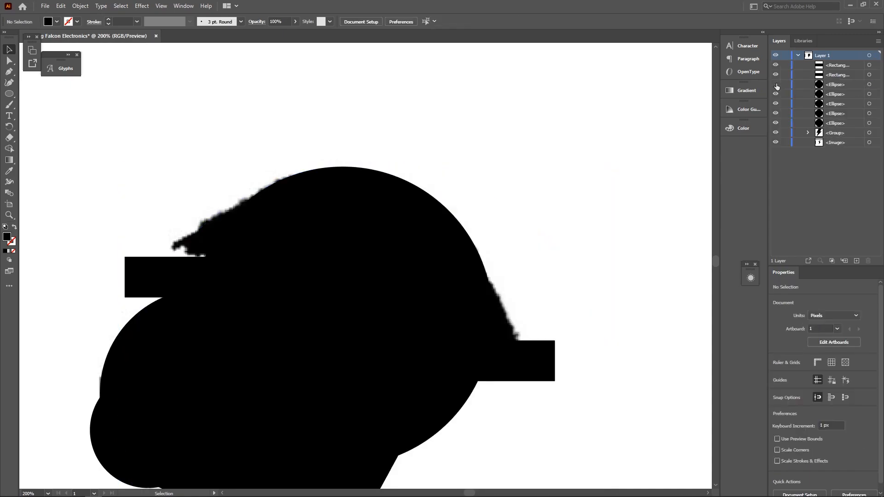
pyautogui.click(777, 85)
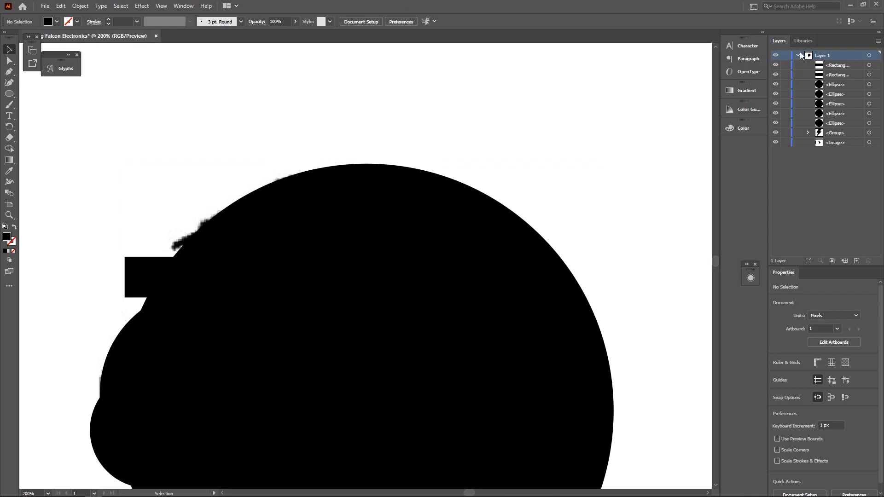
pyautogui.click(184, 6)
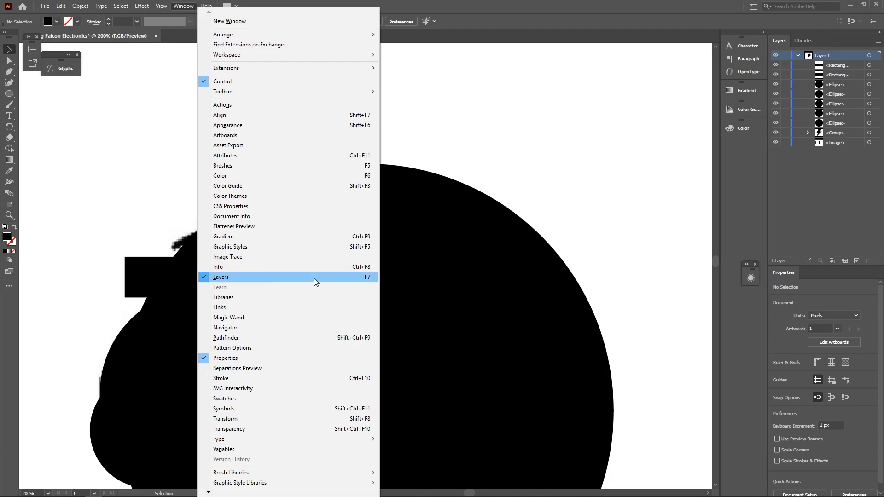
pyautogui.click(796, 50)
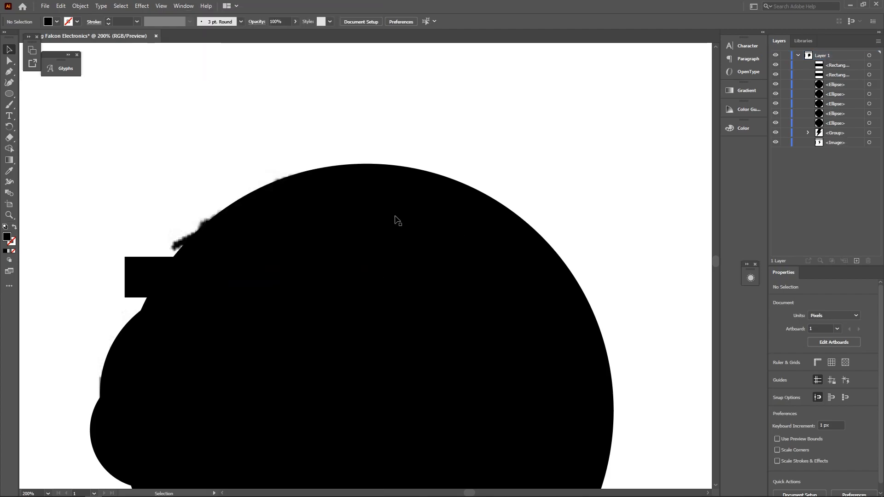
# - Hide the large head circle and select the placed sketch image
pyautogui.click(517, 229)
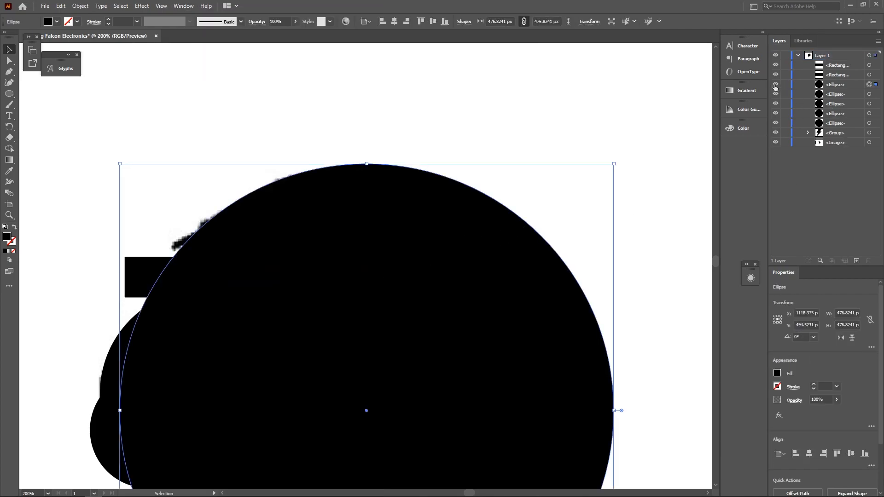
pyautogui.click(776, 84)
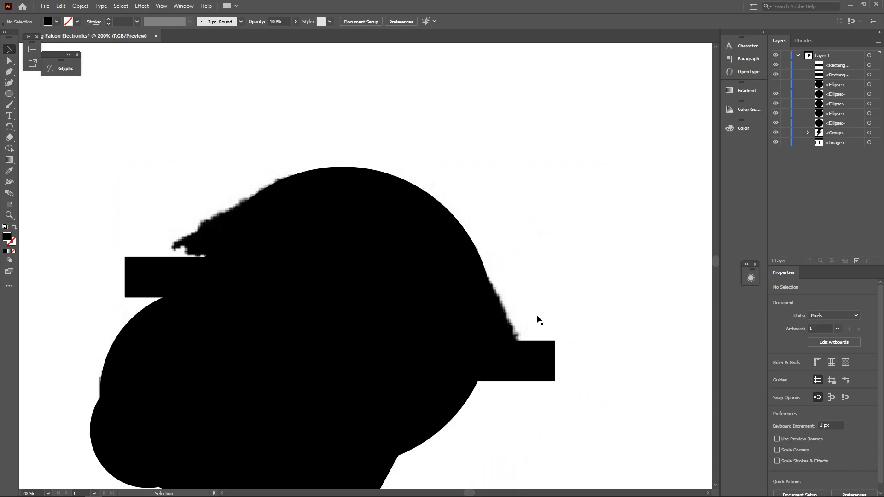
pyautogui.scroll(-2, 451, 304)
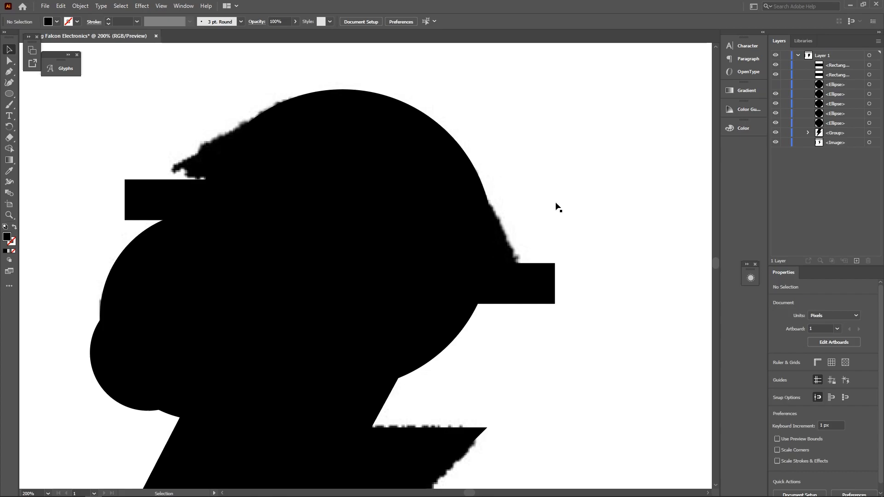
pyautogui.click(476, 188)
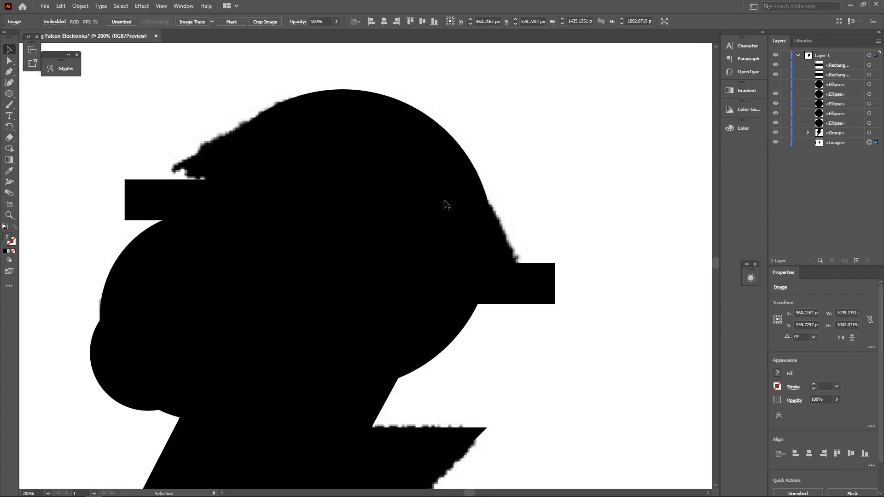
# - Duplicate the large circle, scale the copy to about 430 px, and align its edge with the head curve
pyautogui.moveTo(401, 204); pyautogui.dragTo(458, 202)
pyautogui.scroll(-1, 260, 391)
pyautogui.scroll(-2, 256, 390)
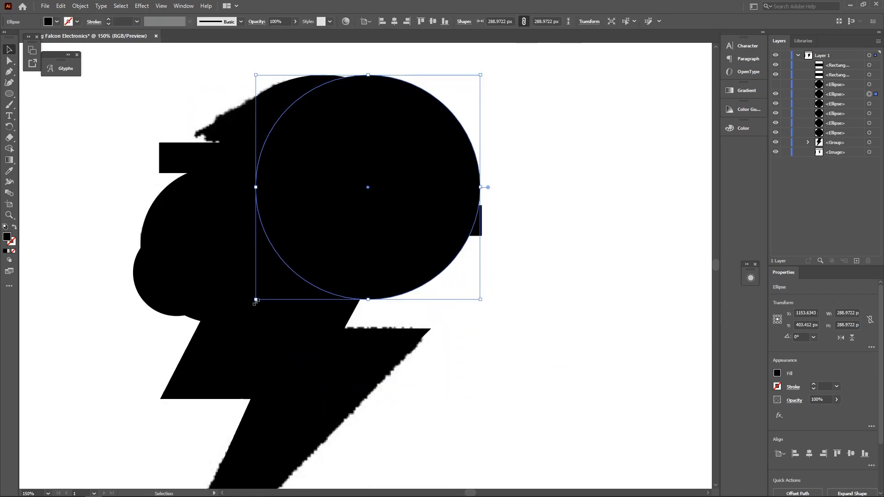
pyautogui.moveTo(256, 301); pyautogui.dragTo(146, 409)
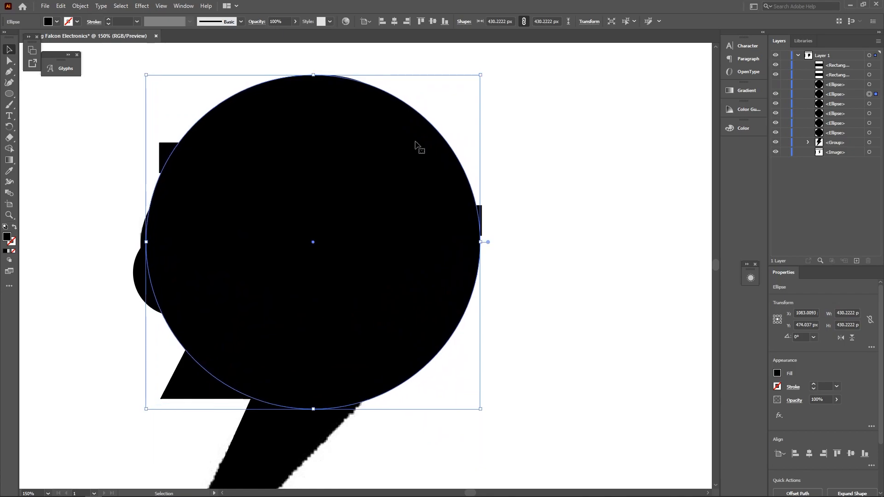
pyautogui.hotkey('ctrl', 'y')
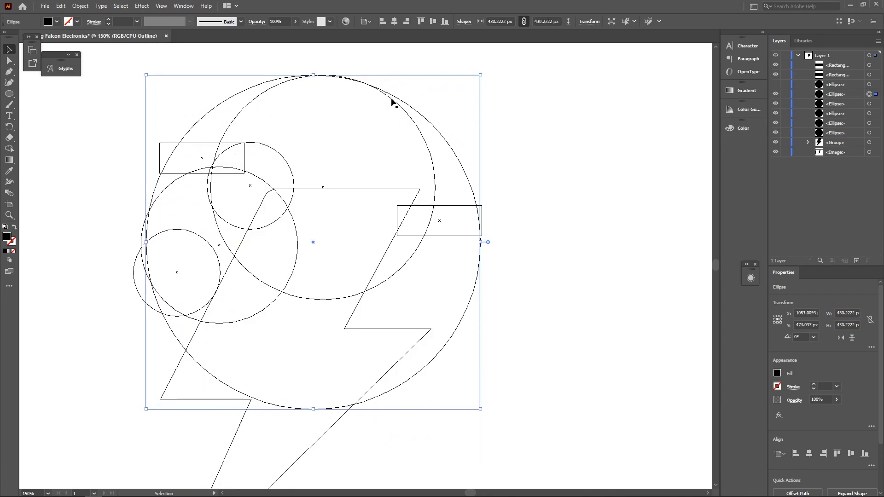
pyautogui.scroll(6, 382, 88)
pyautogui.moveTo(372, 110); pyautogui.dragTo(311, 84)
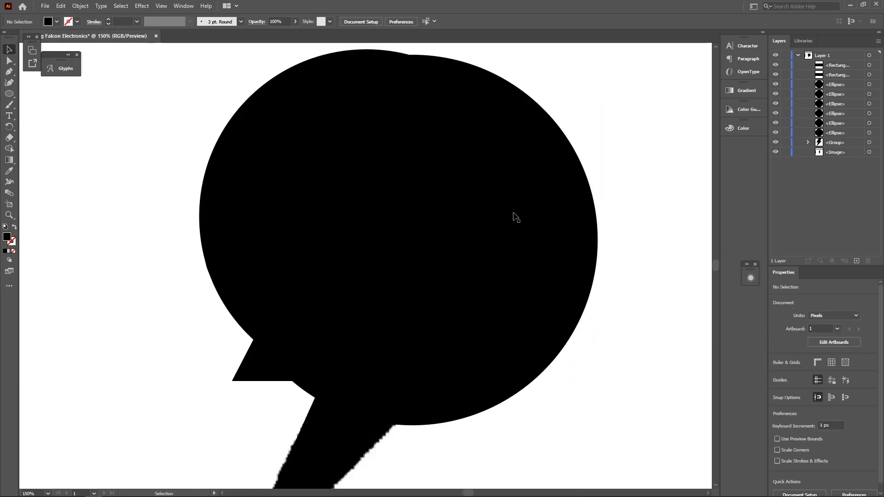
pyautogui.hotkey('ctrl', 'y')
pyautogui.hotkey('ctrl', '0')
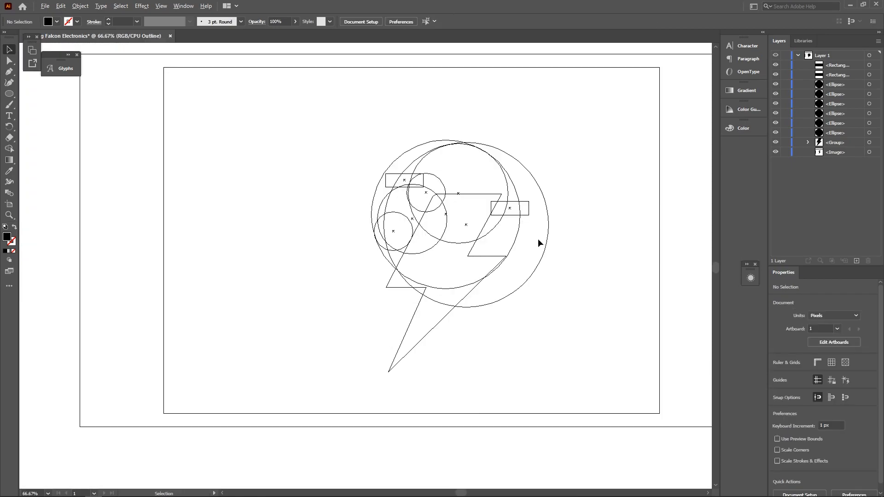
pyautogui.hotkey('ctrl', '1')
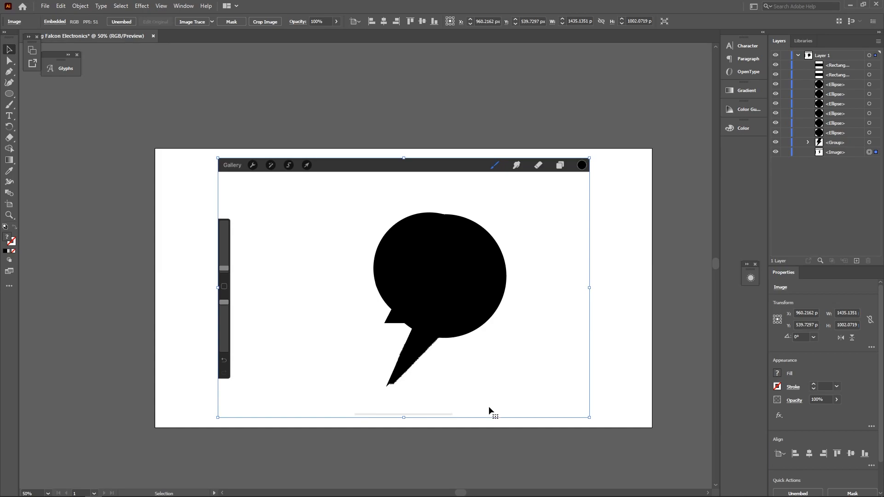
# - Copy the sketch image above the artboard and hide the original in Layers
pyautogui.moveTo(488, 406); pyautogui.dragTo(506, 132)
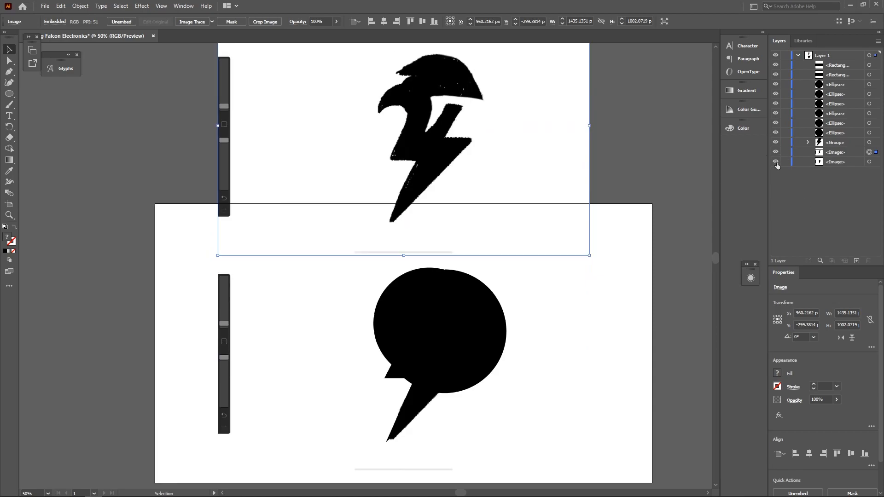
pyautogui.click(776, 163)
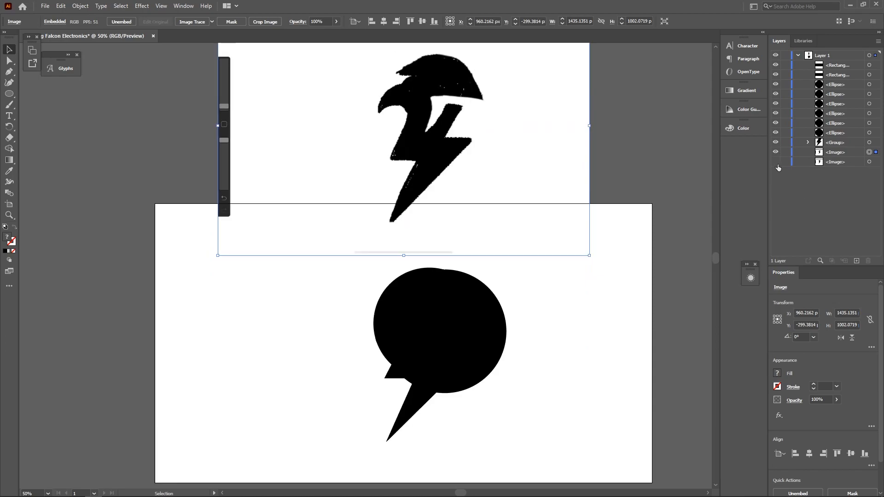
pyautogui.click(515, 360)
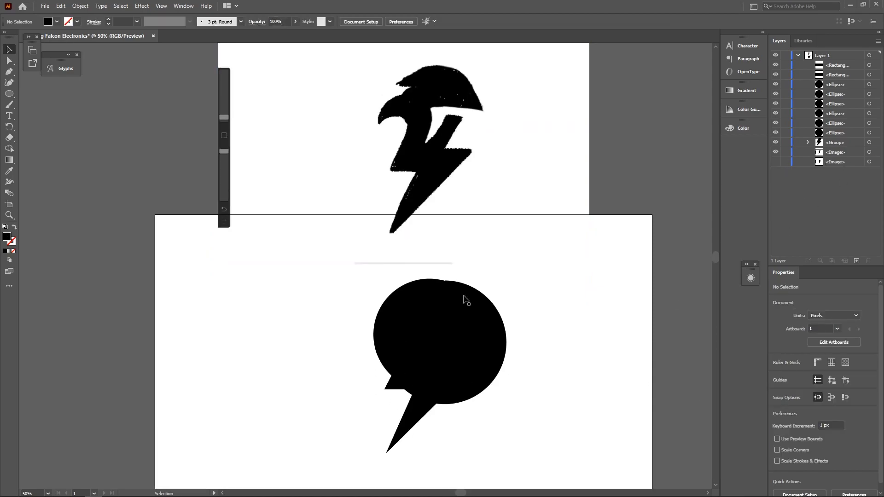
# - Duplicate the logo construction shapes beside the artboard as a backup, then reselect the originals
pyautogui.hscroll(3, 464, 310)
pyautogui.scroll(-1, 500, 360)
pyautogui.moveTo(304, 281); pyautogui.dragTo(269, 255)
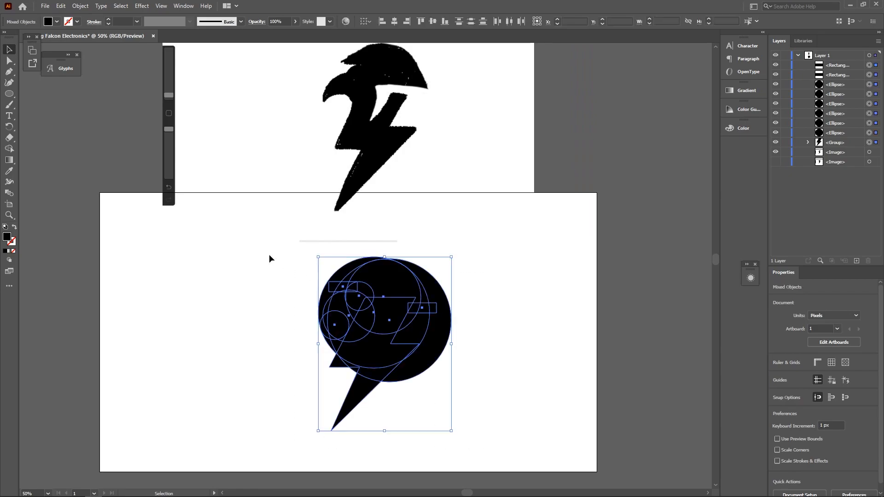
pyautogui.scroll(-1, 370, 340)
pyautogui.moveTo(367, 352); pyautogui.dragTo(586, 327)
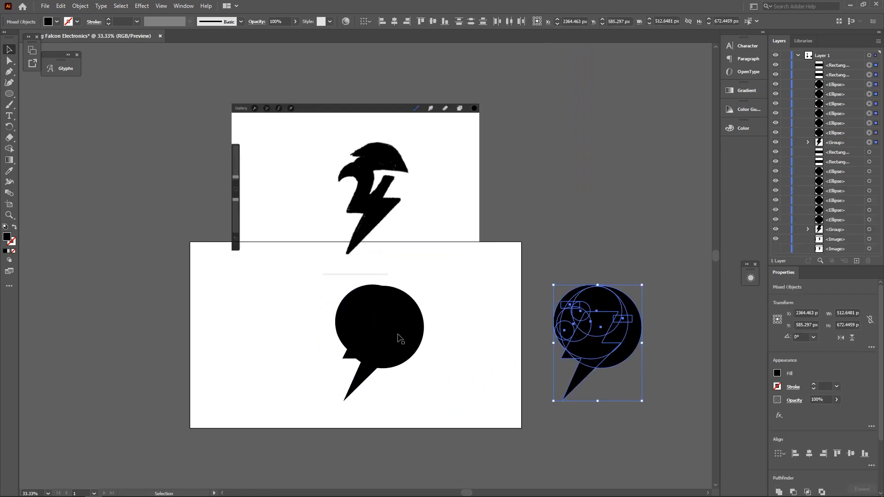
pyautogui.scroll(1, 399, 340)
pyautogui.scroll(1, 383, 340)
pyautogui.moveTo(476, 445); pyautogui.dragTo(230, 270)
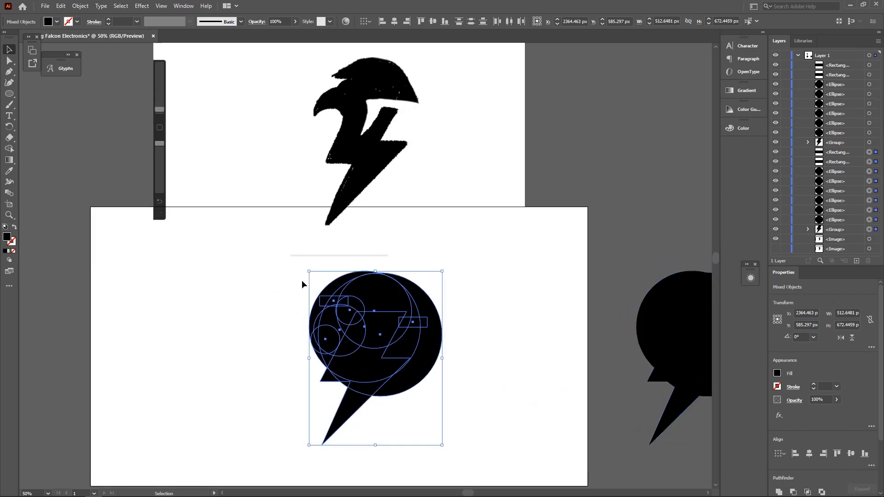
pyautogui.scroll(1, 349, 341)
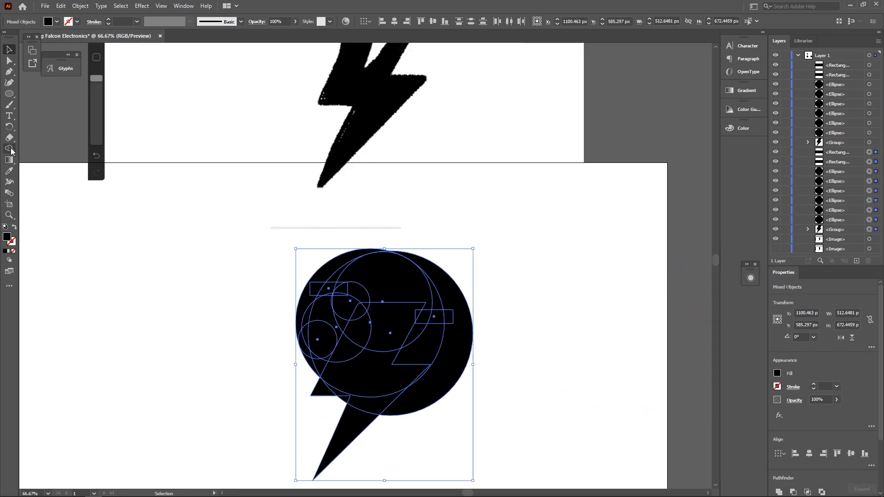
# - With Shape Builder, delete the notch, extra circle and lower leftover regions from the logo shapes
pyautogui.click(10, 149)
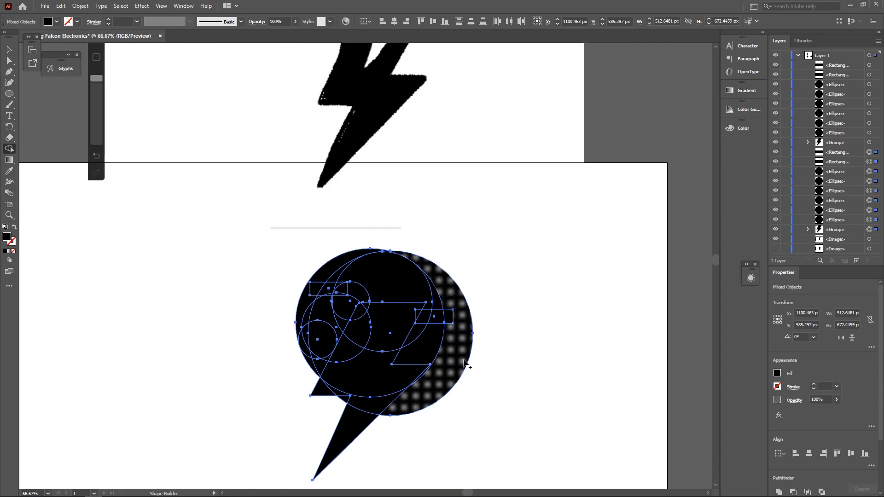
pyautogui.scroll(3, 345, 405)
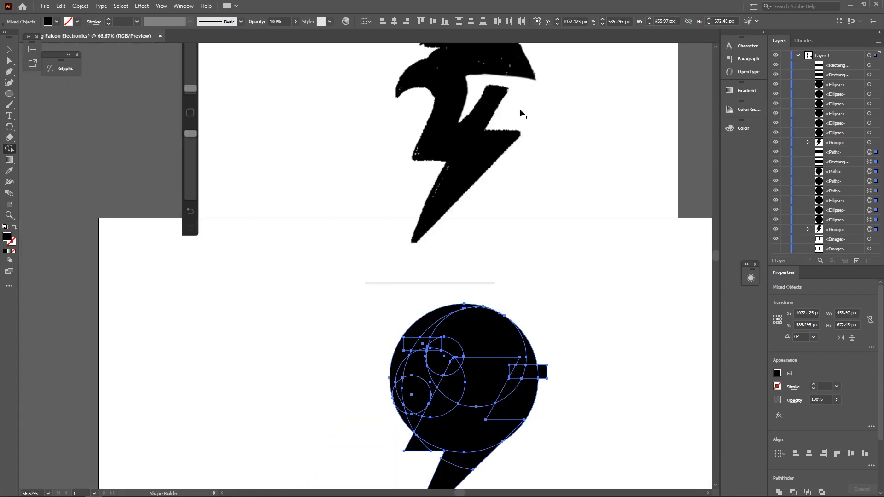
pyautogui.scroll(-3, 541, 369)
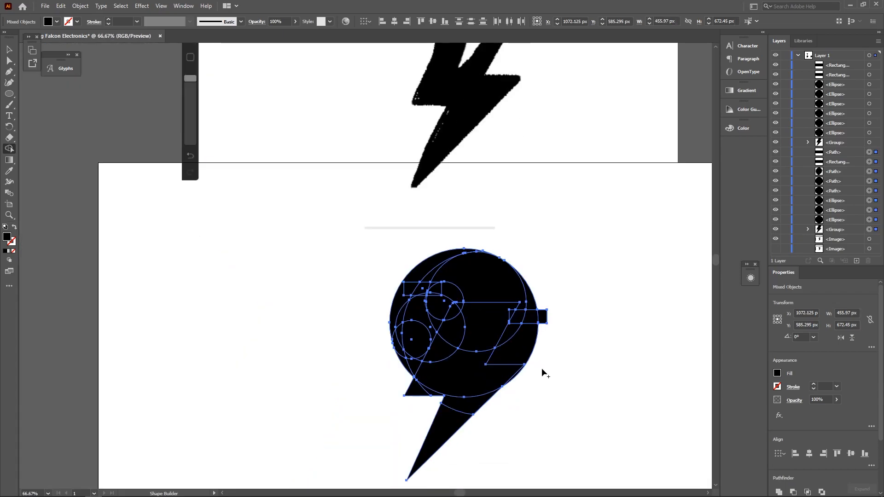
pyautogui.hscroll(11, 555, 347)
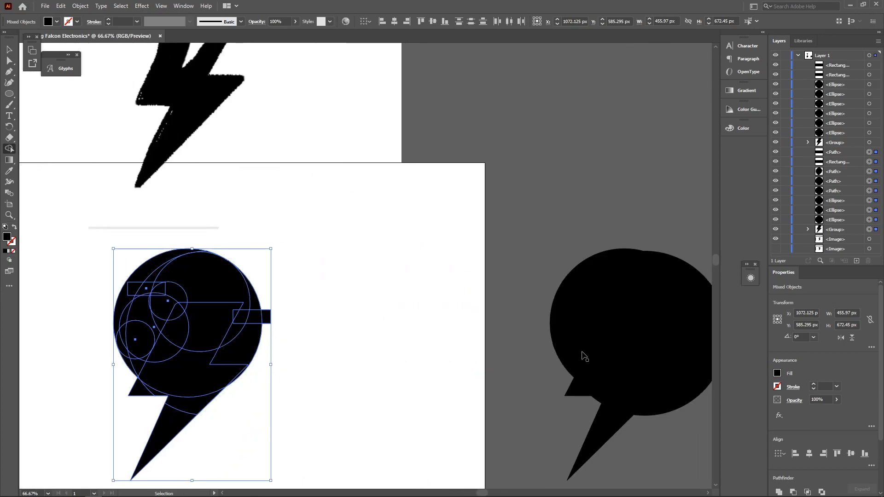
pyautogui.hscroll(-8, 540, 356)
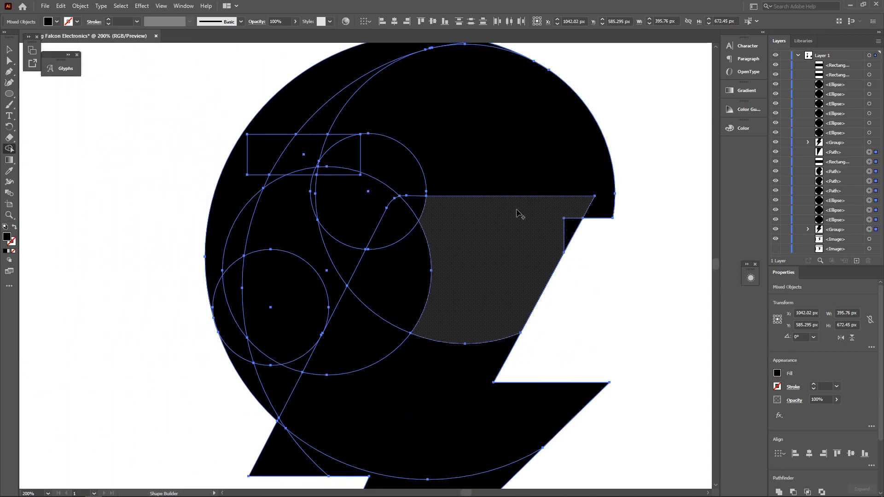
pyautogui.keyDown('alt'); pyautogui.click(292, 217); pyautogui.keyUp('alt')
pyautogui.hotkey('ctrl', 'z')
pyautogui.moveTo(272, 190)
pyautogui.mouseDown()
pyautogui.moveTo(325, 177)
pyautogui.moveTo(329, 190)
pyautogui.mouseUp()
pyautogui.moveTo(261, 307); pyautogui.dragTo(218, 341)
pyautogui.moveTo(286, 391); pyautogui.dragTo(230, 418)
pyautogui.hotkey('ctrl', 'shift', 'a')
pyautogui.scroll(-5, 274, 355)
pyautogui.scroll(-4, 275, 355)
pyautogui.hscroll(-4, 276, 355)
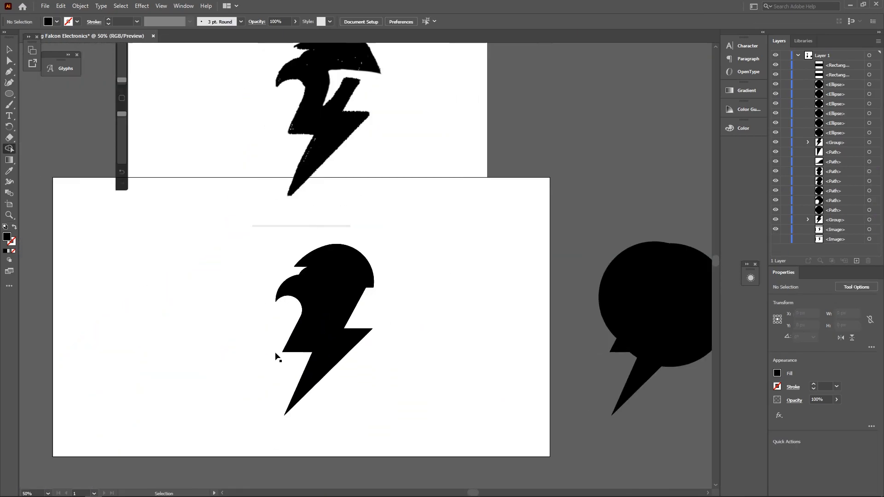
pyautogui.scroll(2, 359, 350)
pyautogui.hscroll(-3, 415, 347)
pyautogui.scroll(-2, 484, 346)
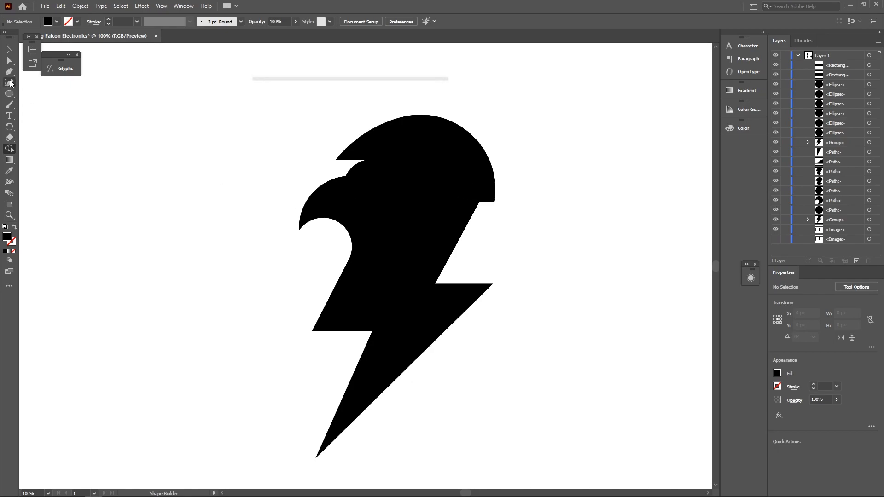
# - Draw three black circles with the Ellipse tool near the artboard's top left
pyautogui.click(10, 94)
pyautogui.moveTo(69, 115); pyautogui.dragTo(205, 251)
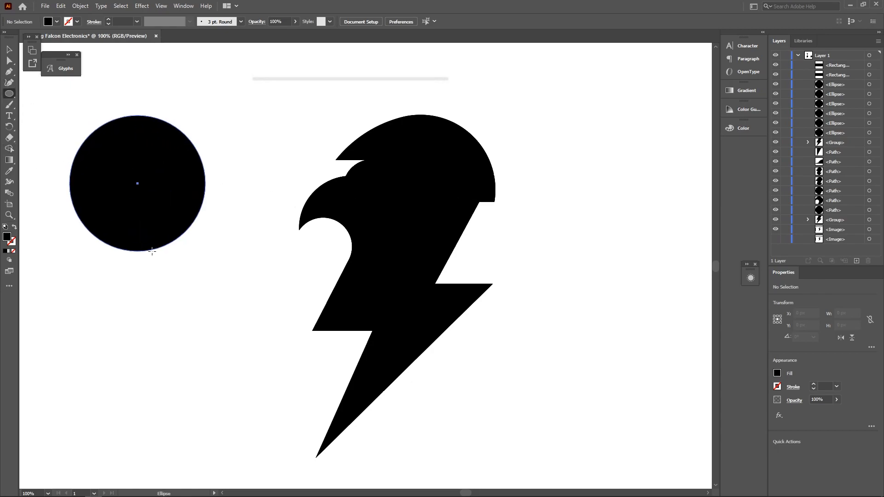
pyautogui.moveTo(286, 58); pyautogui.dragTo(180, 163)
pyautogui.moveTo(56, 79); pyautogui.dragTo(290, 313)
# - Move the large circle to enclose the two smaller ones, then select all three circles
pyautogui.hotkey('ctrl', 'y')
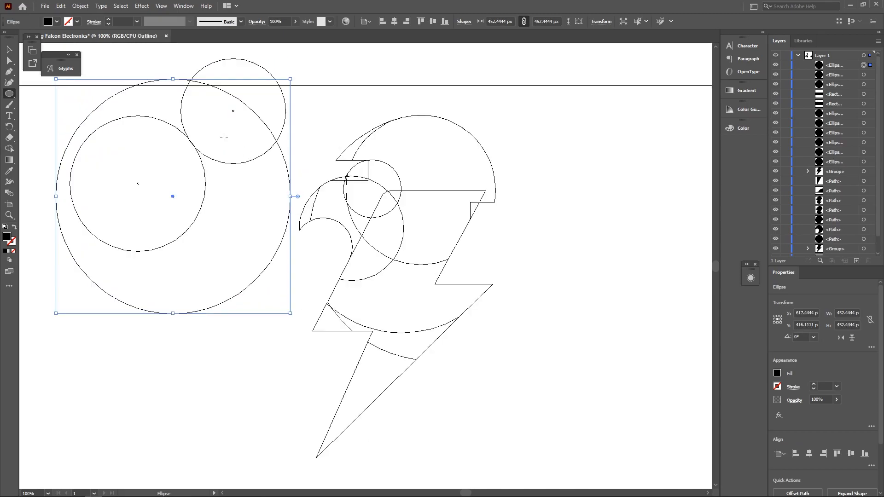
pyautogui.click(9, 50)
pyautogui.moveTo(259, 116); pyautogui.dragTo(269, 73)
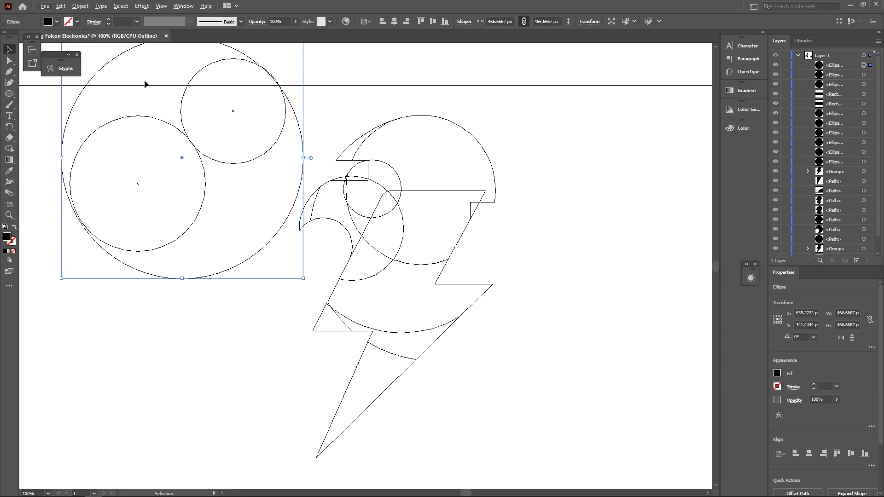
pyautogui.hotkey('ctrl', 'y')
pyautogui.moveTo(231, 302); pyautogui.dragTo(92, 24)
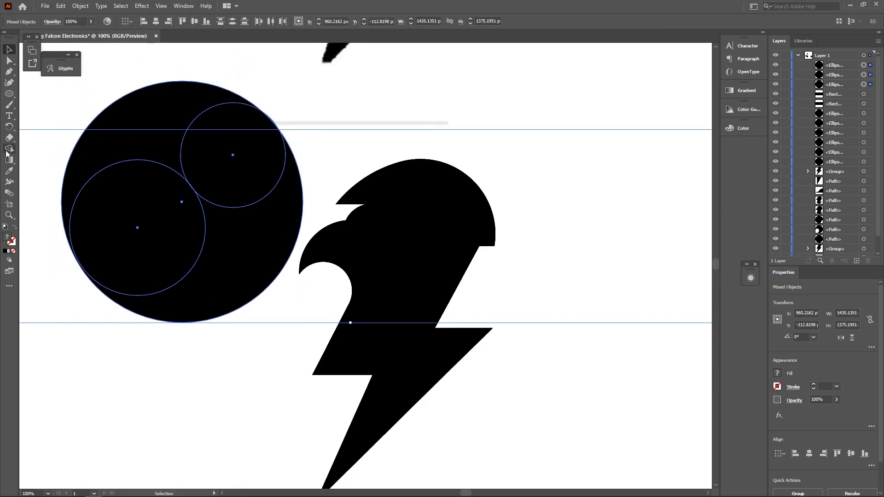
# - With Shape Builder, punch the lower-left and upper-right small circles out of the large disc
pyautogui.click(9, 148)
pyautogui.keyDown('alt'); pyautogui.click(137, 217); pyautogui.keyUp('alt')
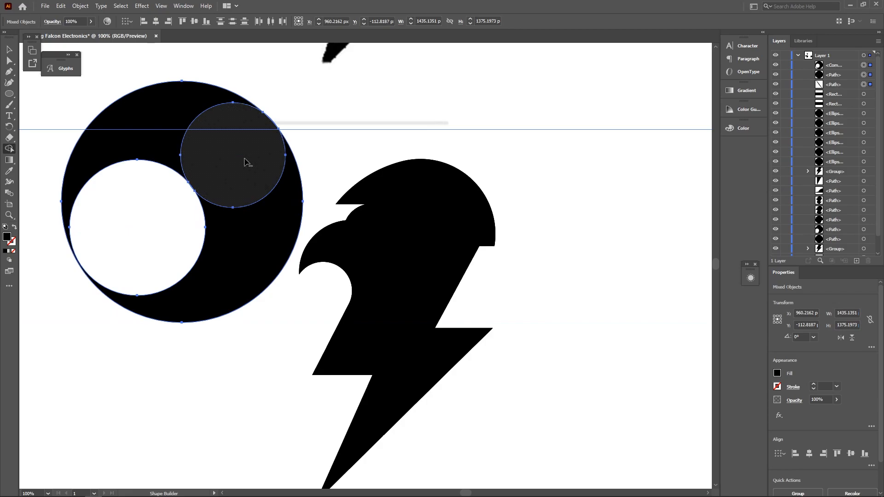
pyautogui.keyDown('alt'); pyautogui.click(230, 170); pyautogui.keyUp('alt')
pyautogui.hotkey('ctrl', 'y')
pyautogui.hotkey('ctrl', 'y')
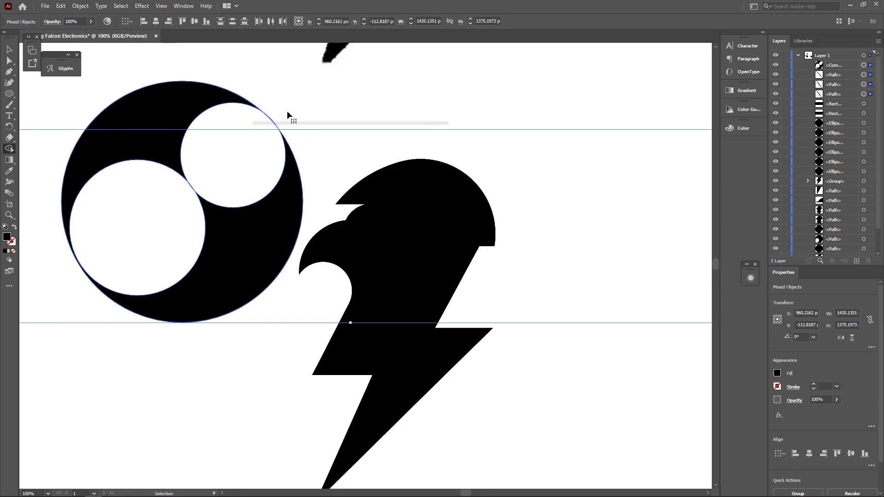
# - Zoom in and inspect the holed disc in Outline view, then deselect and return to Preview
pyautogui.hotkey('ctrl', '+')
pyautogui.hotkey('ctrl', '+')
pyautogui.hotkey('ctrl', '+')
pyautogui.scroll(-3, 251, 128)
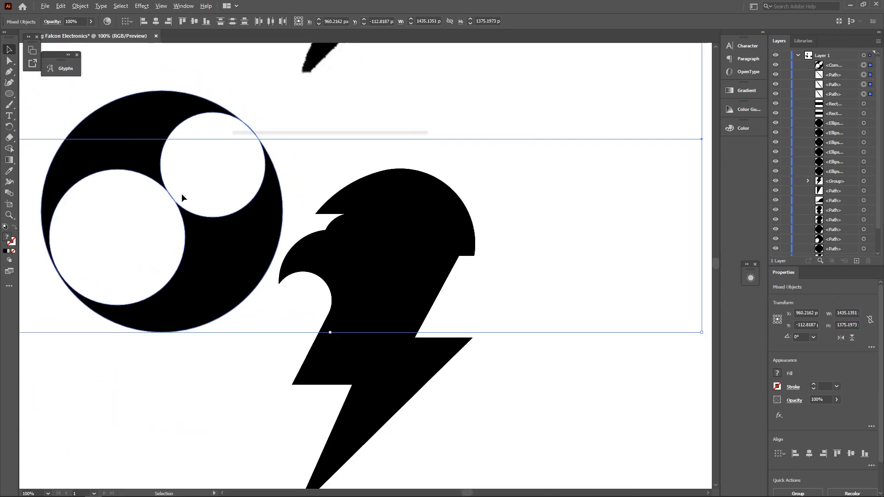
pyautogui.hscroll(-2, 138, 246)
pyautogui.scroll(2, 151, 247)
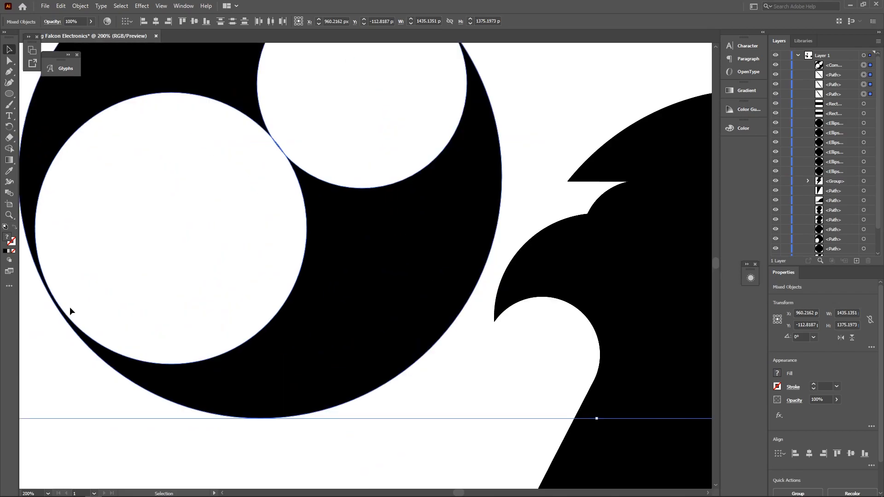
pyautogui.hotkey('ctrl', 'y')
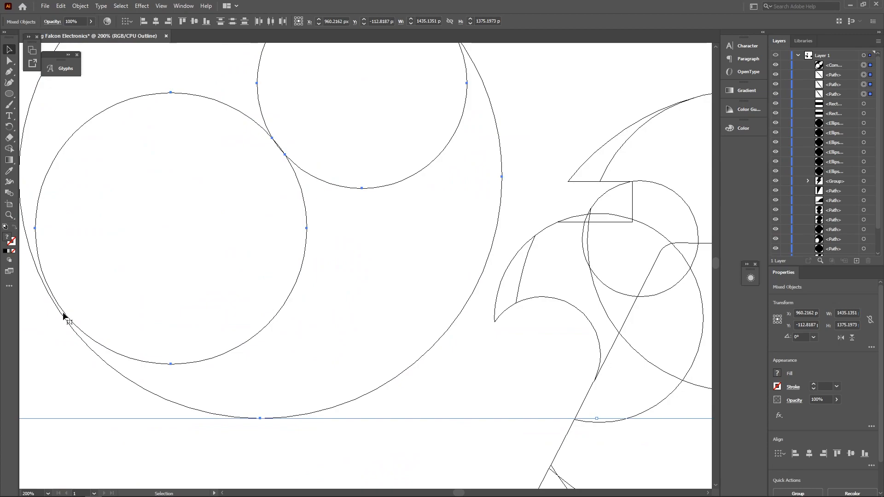
pyautogui.scroll(4, 64, 309)
pyautogui.click(50, 303)
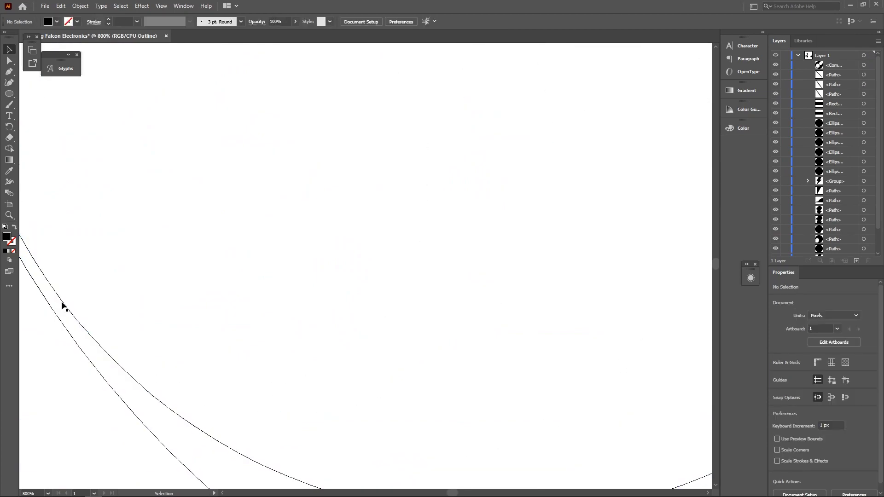
pyautogui.scroll(-4, 115, 286)
pyautogui.scroll(-2, 115, 286)
pyautogui.hotkey('ctrl', 'y')
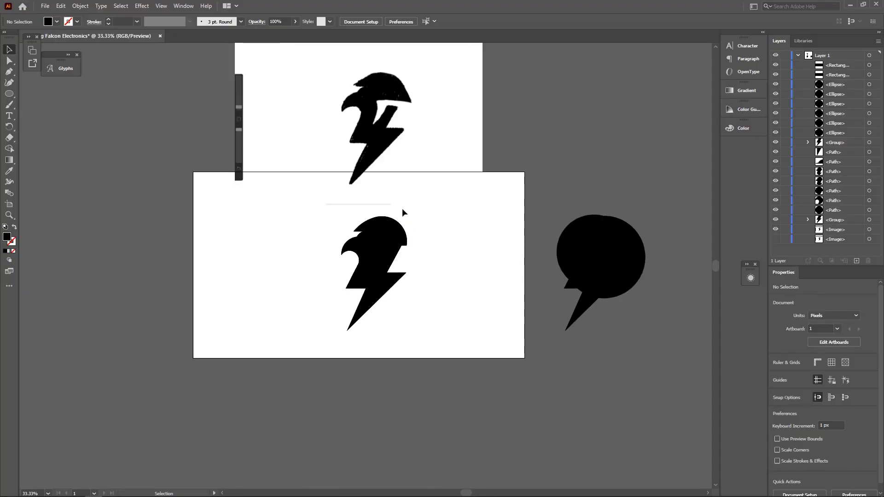
# - Scroll the canvas up to bring the falcon-bolt artboard back into view
pyautogui.scroll(1, 398, 211)
pyautogui.scroll(1, 400, 211)
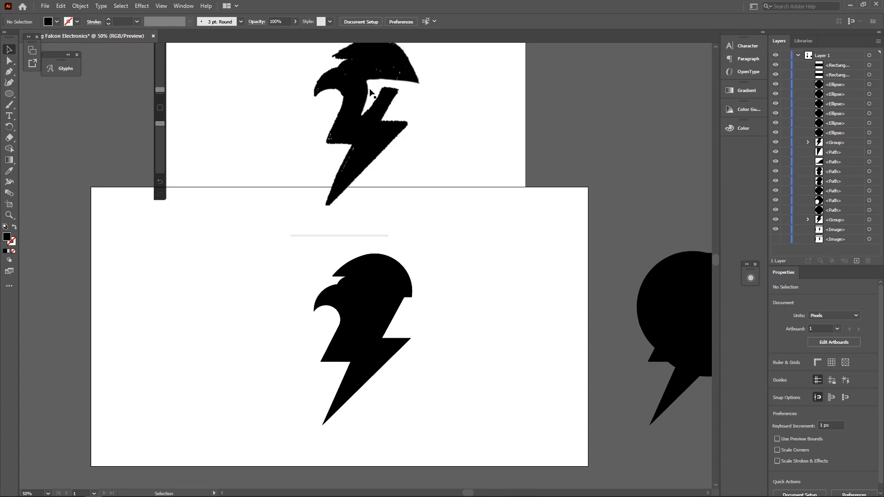
# - Select all falcon-bolt pieces and unite them into one shape with Shape Builder
pyautogui.scroll(1, 465, 364)
pyautogui.scroll(-1, 464, 349)
pyautogui.moveTo(518, 449); pyautogui.dragTo(242, 187)
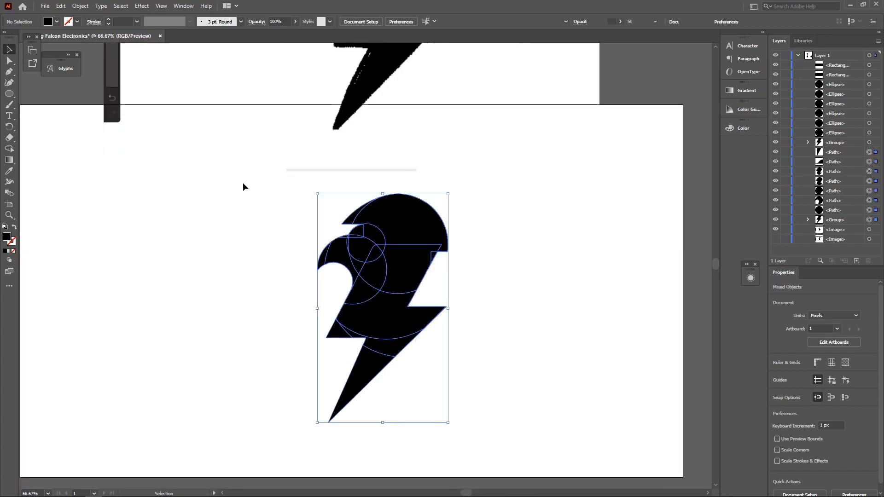
pyautogui.hotkey('shift', 'm')
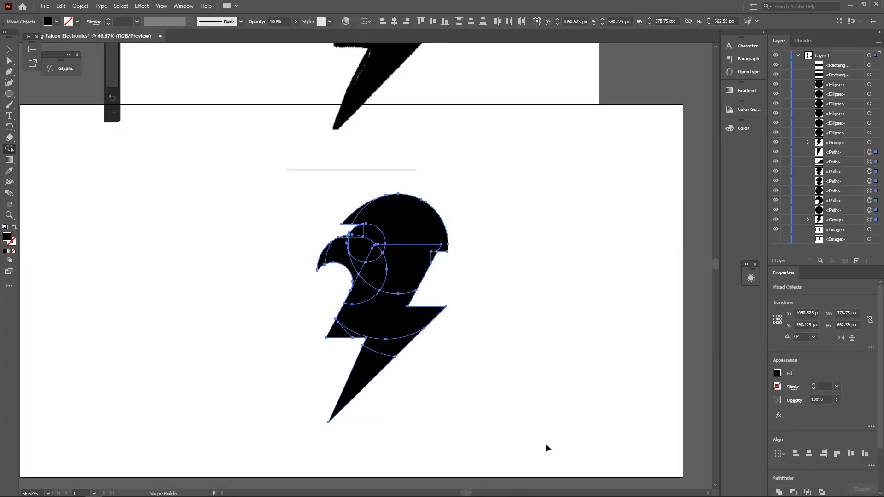
pyautogui.moveTo(546, 444); pyautogui.dragTo(269, 186)
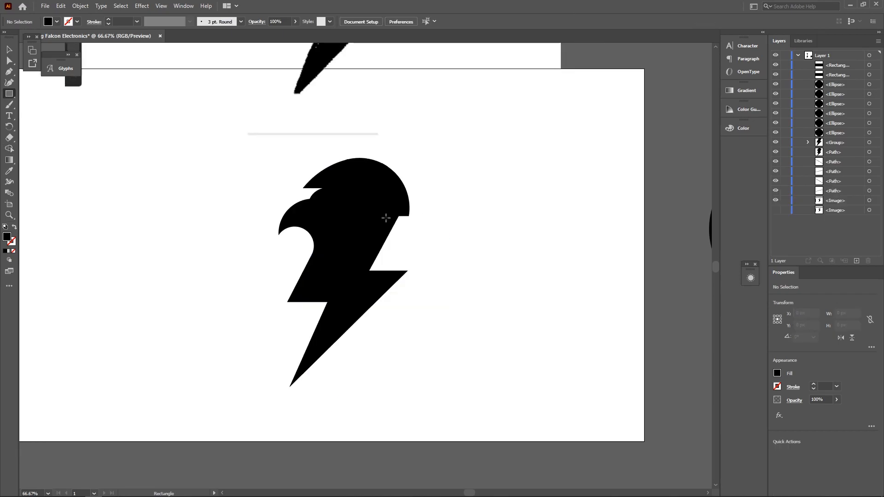
# - Draw a black rectangle over the notch beneath the right side of the falcon's head
pyautogui.keyDown('alt'); pyautogui.scroll(5, 382, 230); pyautogui.keyUp('alt')
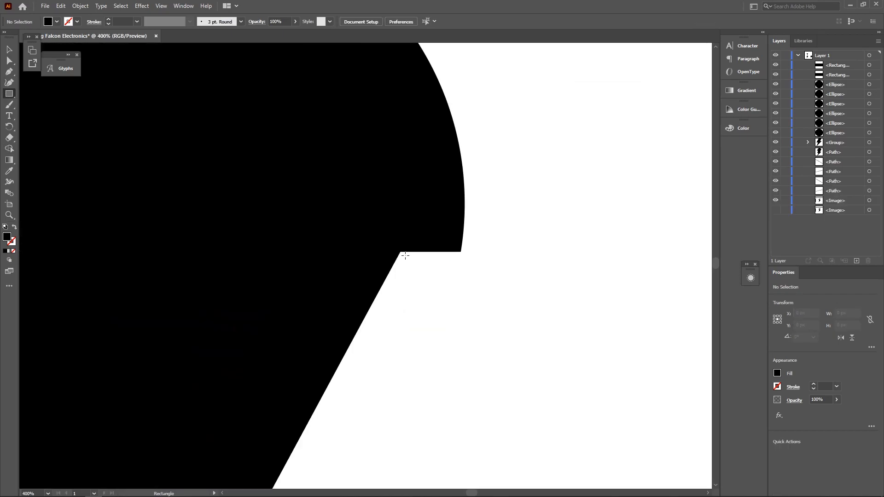
pyautogui.moveTo(404, 252); pyautogui.dragTo(18, 355)
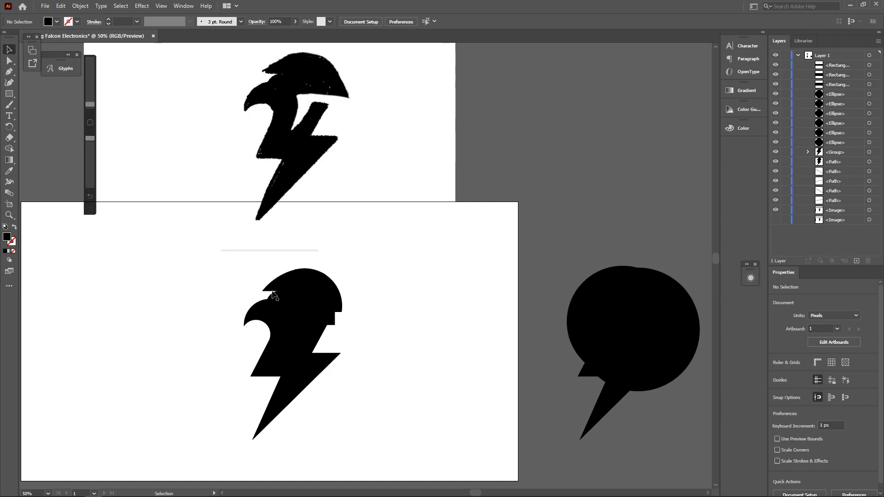
# - Show rulers and drag three vertical guides along the sketch's bolt
pyautogui.hotkey('ctrl', 'r')
pyautogui.hotkey('ctrl', '+')
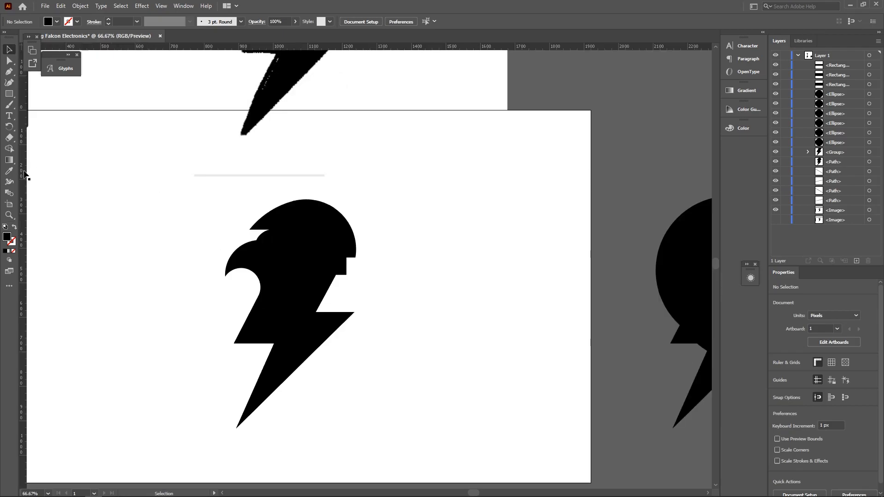
pyautogui.scroll(2, 95, 223)
pyautogui.hotkey('ctrl', '-')
pyautogui.moveTo(27, 194); pyautogui.dragTo(225, 153)
pyautogui.hotkey('ctrl', '+')
pyautogui.hotkey('ctrl', '+')
pyautogui.hotkey('ctrl', '+')
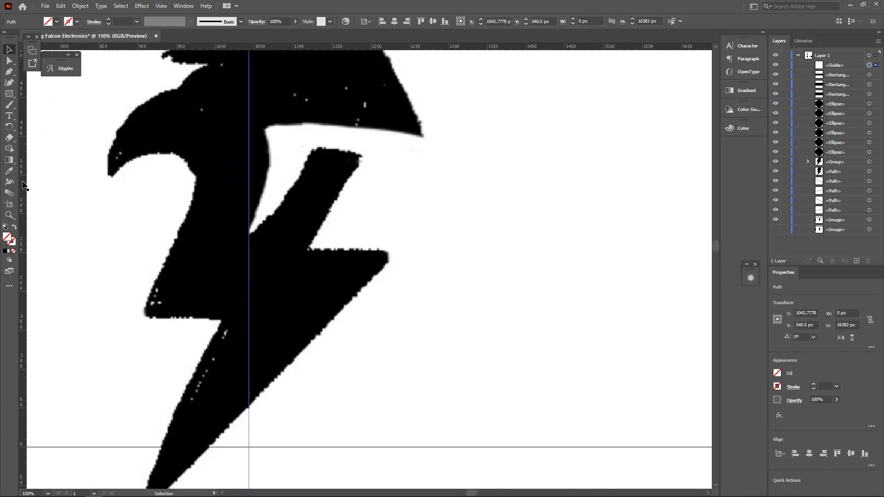
pyautogui.moveTo(23, 185); pyautogui.dragTo(265, 185)
pyautogui.moveTo(28, 212); pyautogui.dragTo(311, 164)
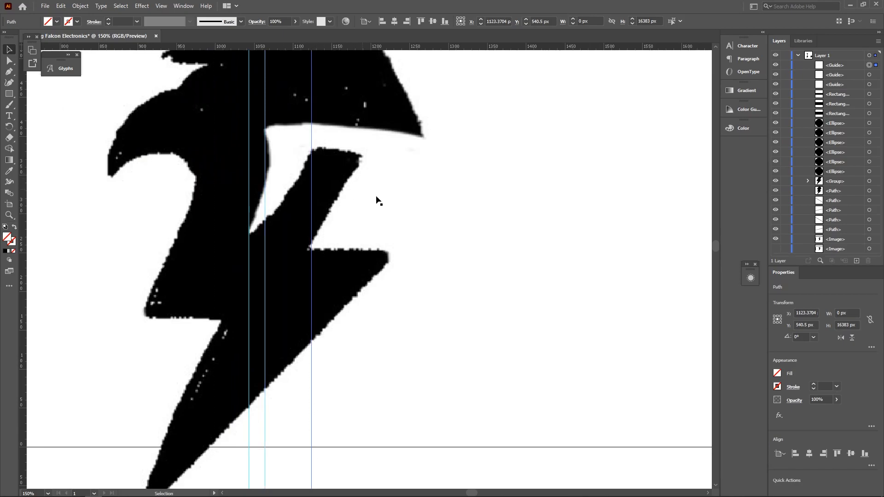
pyautogui.scroll(-1, 384, 211)
pyautogui.scroll(-5, 530, 226)
pyautogui.click(547, 229)
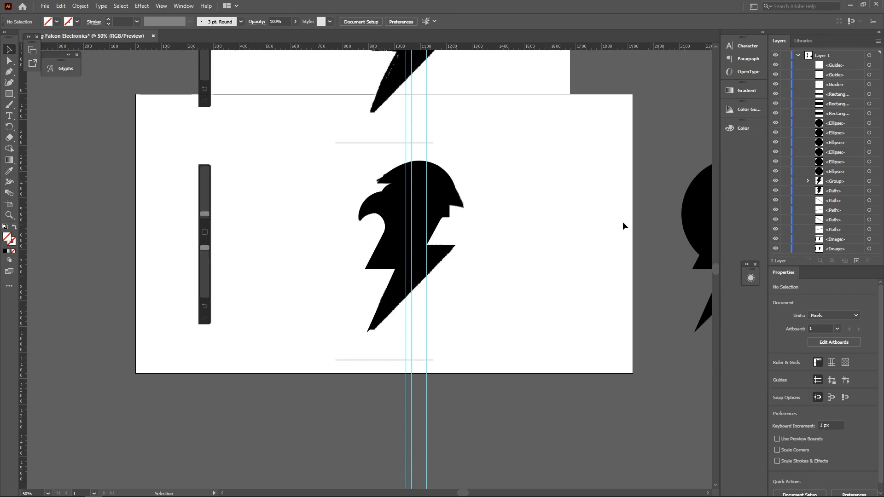
# - Copy the sketch to the artboard's left, add a horizontal guide, and shorten the rectangle to it
pyautogui.moveTo(524, 200)
pyautogui.mouseDown()
pyautogui.moveTo(197, 206)
pyautogui.moveTo(239, 203)
pyautogui.mouseUp()
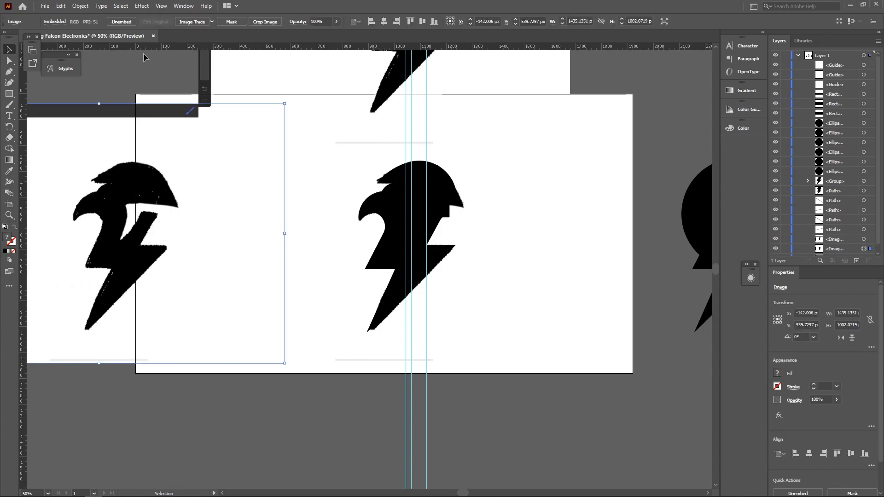
pyautogui.moveTo(138, 48); pyautogui.dragTo(136, 236)
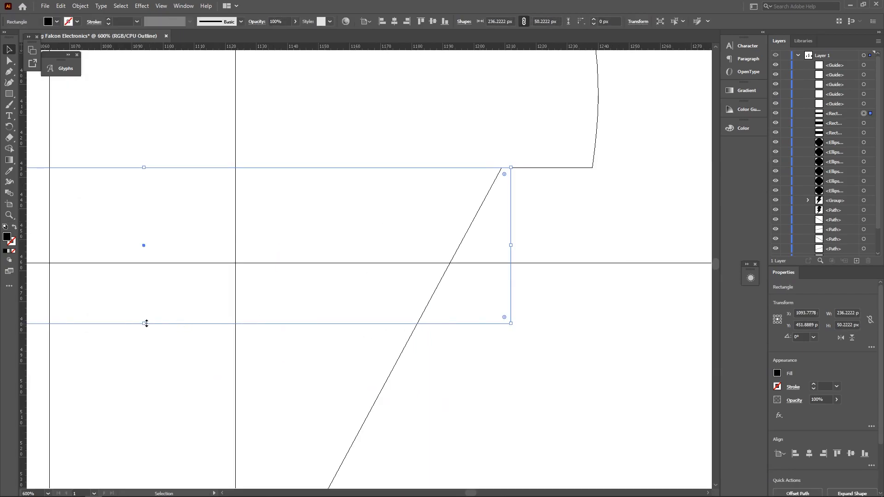
pyautogui.moveTo(145, 323); pyautogui.dragTo(154, 263)
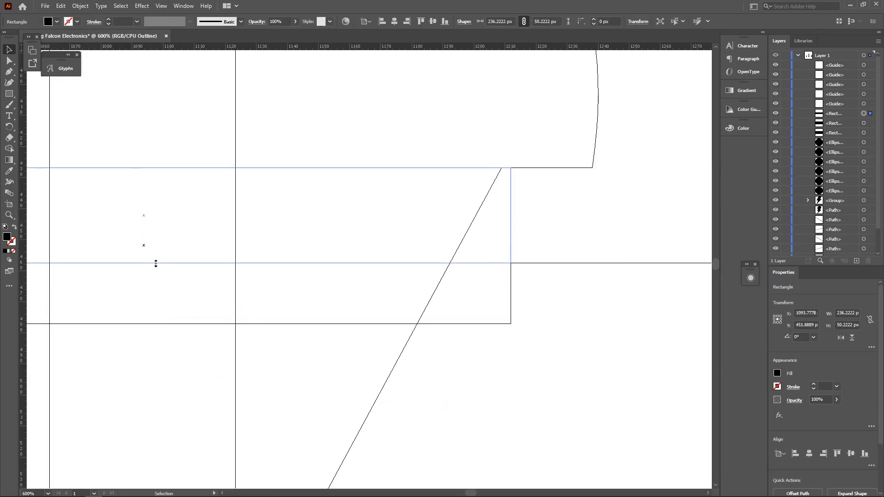
# - Draw a black circle, duplicate it up-right, and enlarge the copy to about 378 px
pyautogui.click(479, 197)
pyautogui.scroll(-4, 467, 196)
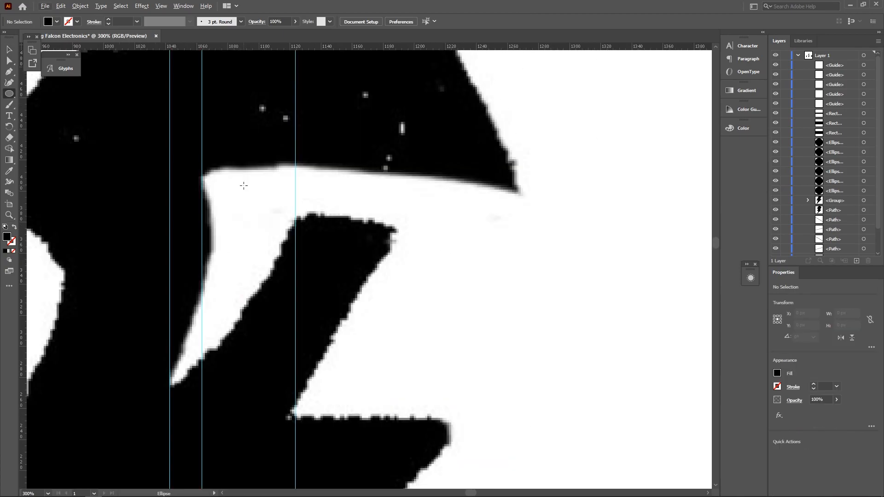
pyautogui.scroll(-2, 243, 187)
pyautogui.scroll(1, 217, 209)
pyautogui.scroll(1, 217, 210)
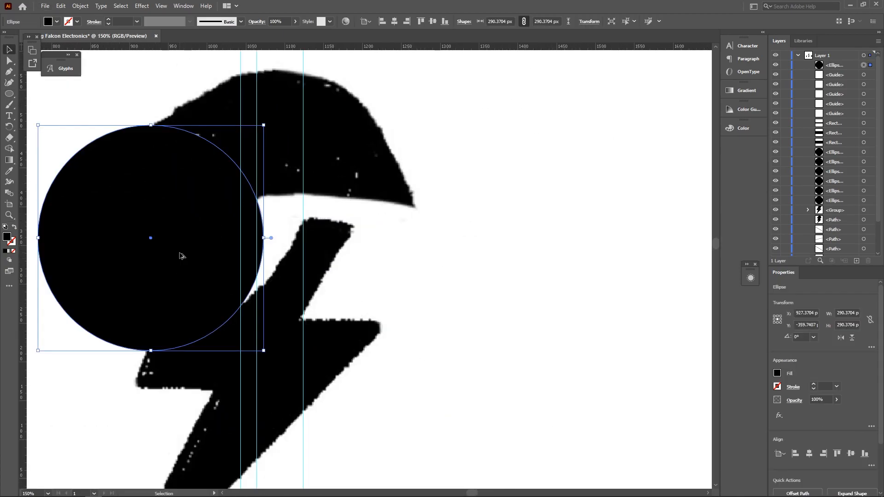
pyautogui.moveTo(181, 257); pyautogui.dragTo(223, 211)
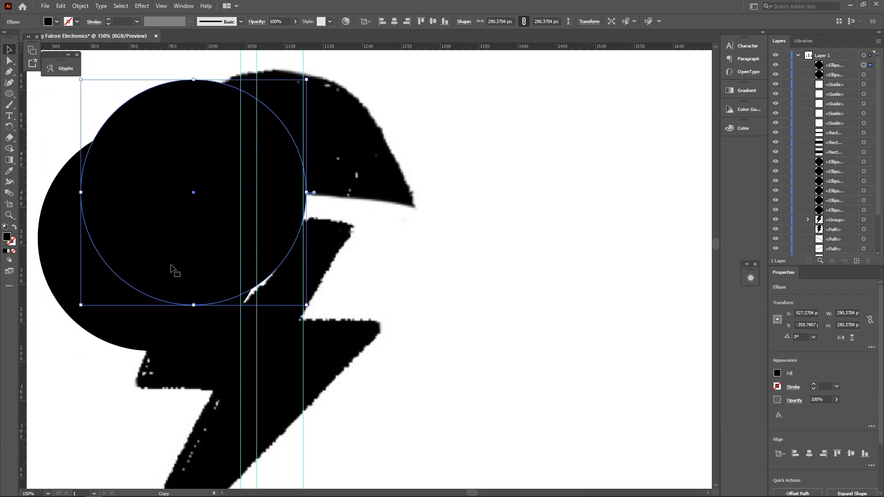
pyautogui.moveTo(81, 305); pyautogui.dragTo(12, 373)
# - Move the larger circle up-left so both circles sit over the bolt's head against the guides
pyautogui.moveTo(292, 256); pyautogui.dragTo(286, 211)
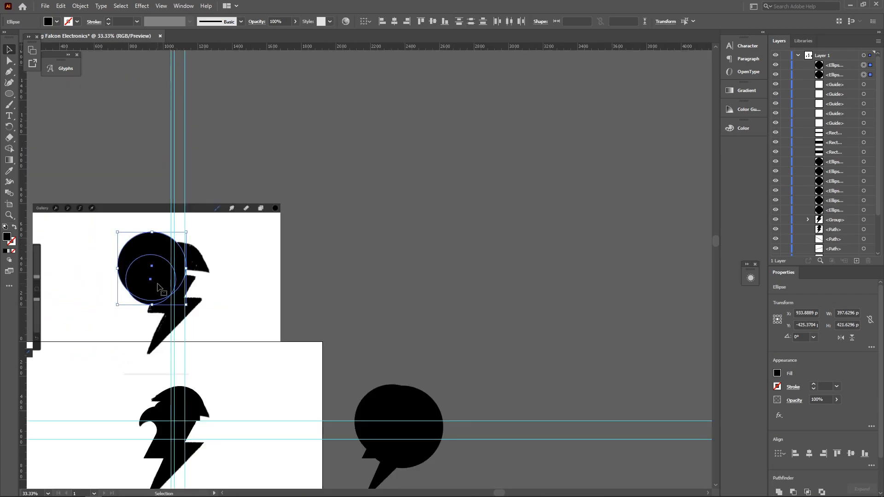
pyautogui.scroll(-2, 159, 289)
pyautogui.moveTo(158, 239); pyautogui.dragTo(157, 379)
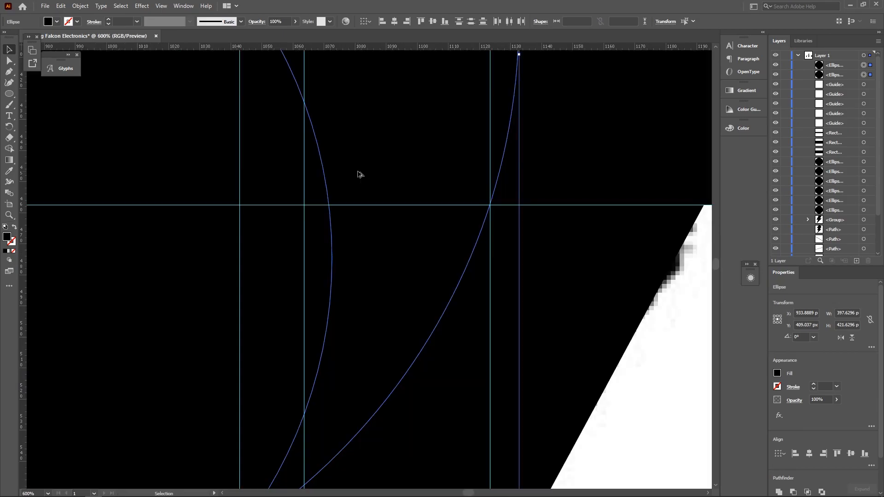
pyautogui.scroll(-5, 360, 175)
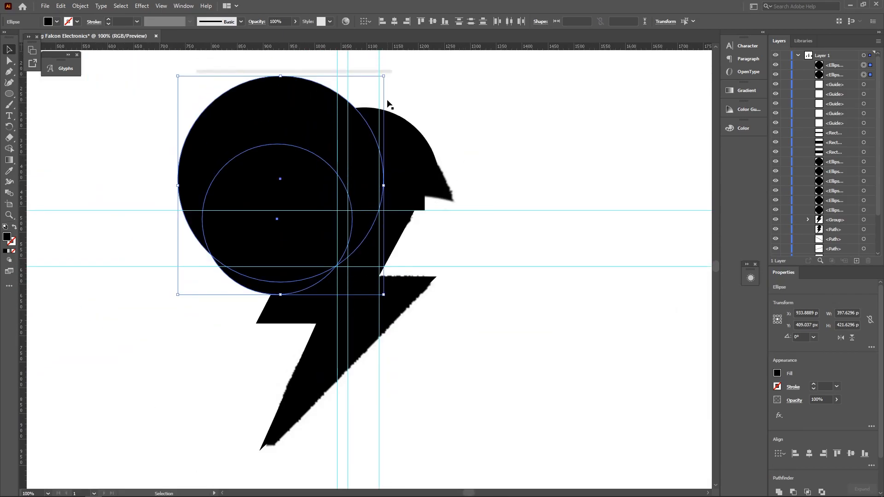
pyautogui.scroll(2, 389, 104)
pyautogui.click(416, 107)
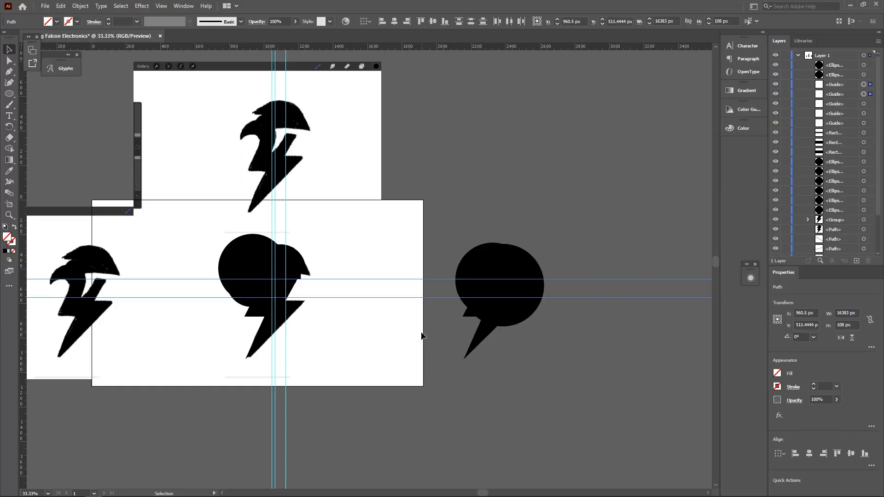
# - Delete the horizontal and vertical guides and duplicate the lightning-circle shape to the right
pyautogui.press('Delete')
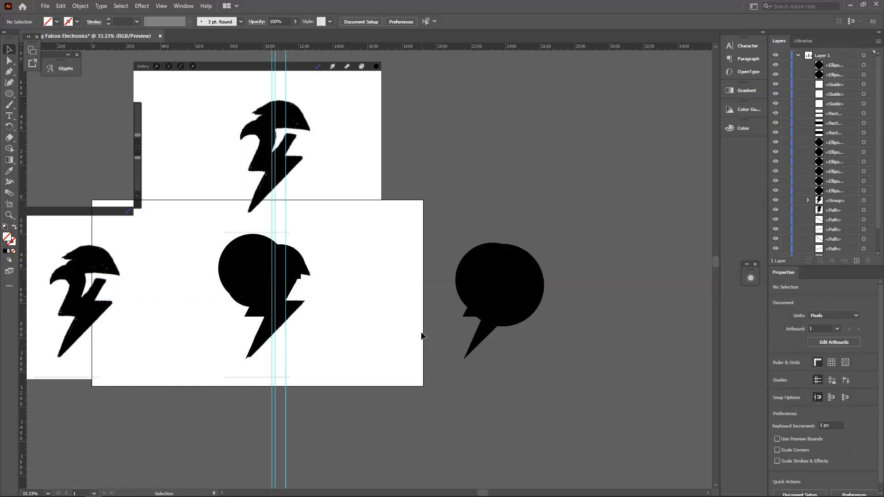
pyautogui.moveTo(334, 451); pyautogui.dragTo(222, 440)
pyautogui.press('Delete')
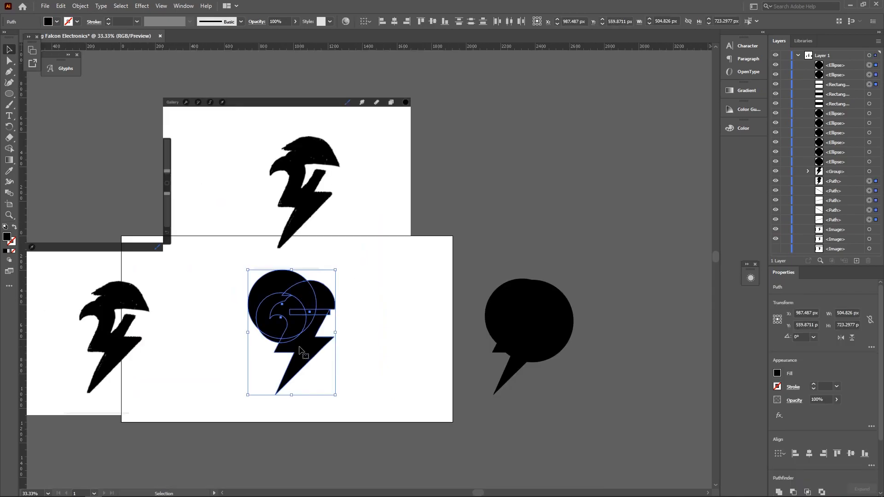
pyautogui.moveTo(311, 353); pyautogui.dragTo(656, 352)
# - With Shape Builder, delete the crescent and the sliver beside the bar
pyautogui.hscroll(-2, 256, 319)
pyautogui.scroll(3, 295, 353)
pyautogui.moveTo(539, 426); pyautogui.dragTo(148, 118)
pyautogui.hotkey('shift', 'm')
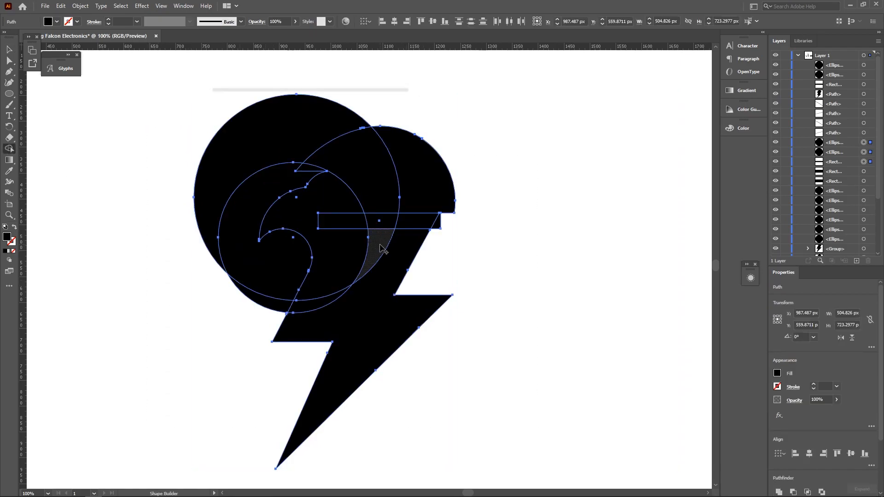
pyautogui.moveTo(376, 223); pyautogui.dragTo(465, 225)
# - Merge the remaining circle, bar and bolt pieces into one black falcon shape
pyautogui.scroll(3, 389, 236)
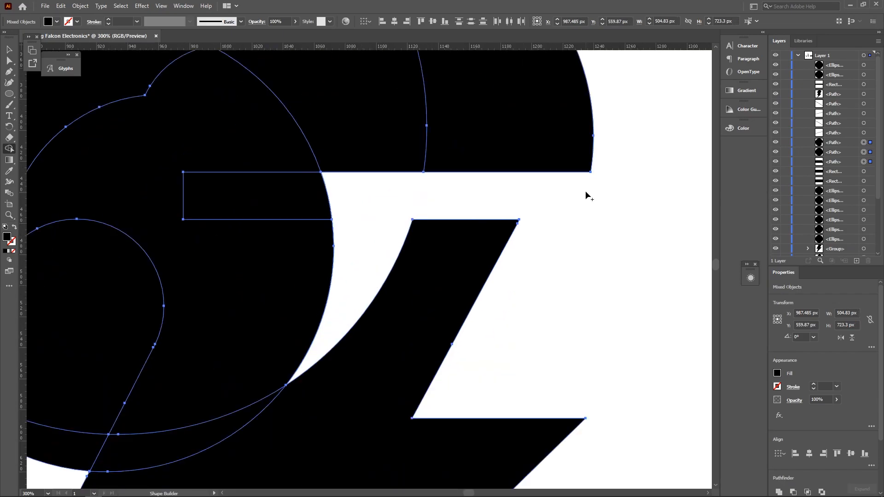
pyautogui.scroll(-4, 586, 192)
pyautogui.keyDown('ctrl'); pyautogui.click(509, 304); pyautogui.keyUp('ctrl')
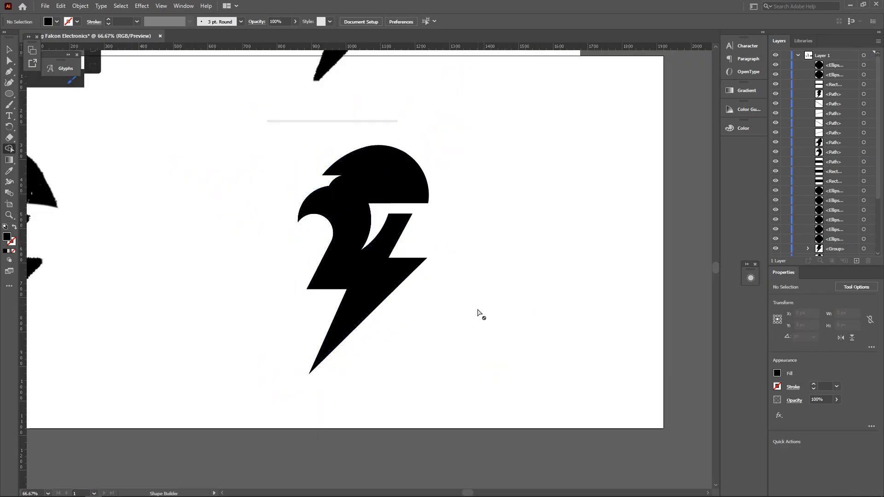
pyautogui.moveTo(479, 315); pyautogui.dragTo(247, 148)
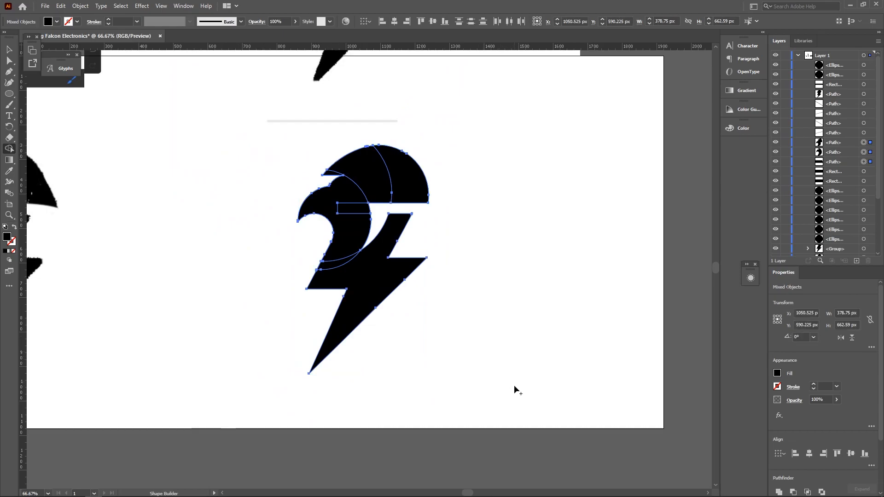
pyautogui.moveTo(516, 396); pyautogui.dragTo(253, 143)
pyautogui.keyDown('ctrl'); pyautogui.click(462, 190); pyautogui.keyUp('ctrl')
pyautogui.scroll(2, 465, 202)
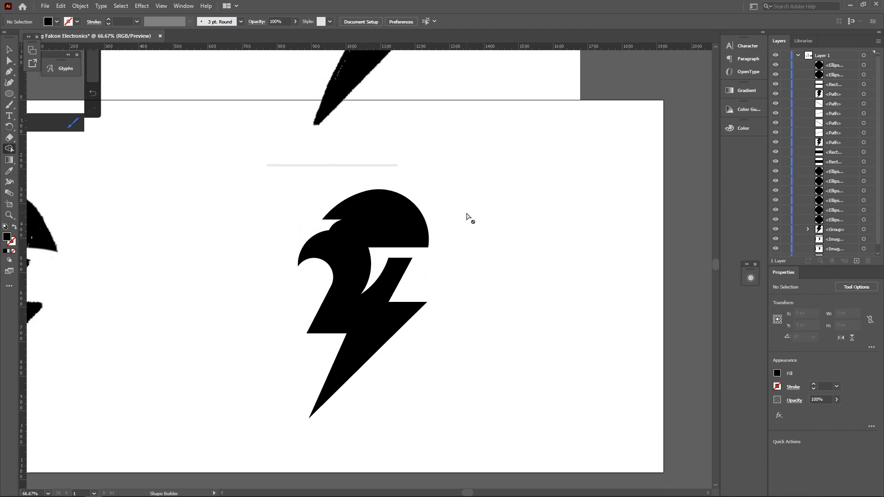
pyautogui.hotkey('ctrl', '+')
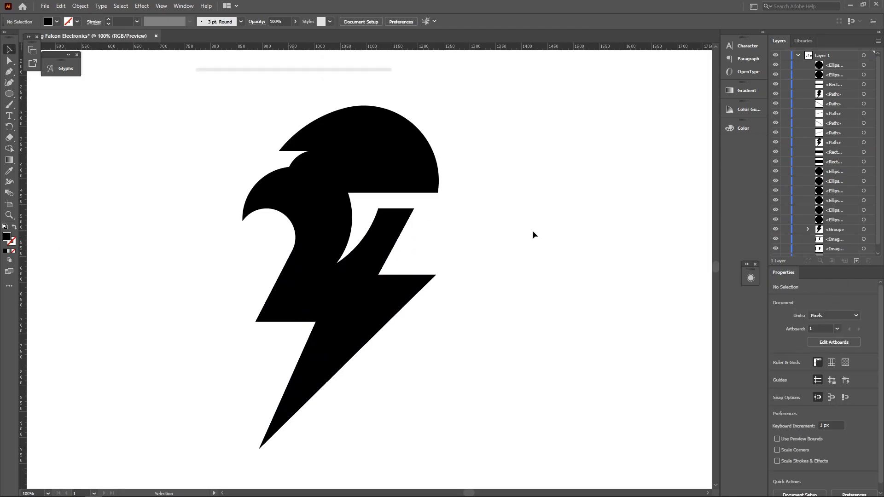
# - Round the sharp corner of the falcon head, then undo the overly round result
pyautogui.hotkey('ctrl', '+')
pyautogui.hotkey('ctrl', '+')
pyautogui.hotkey('ctrl', '+')
pyautogui.hotkey('ctrl', '+')
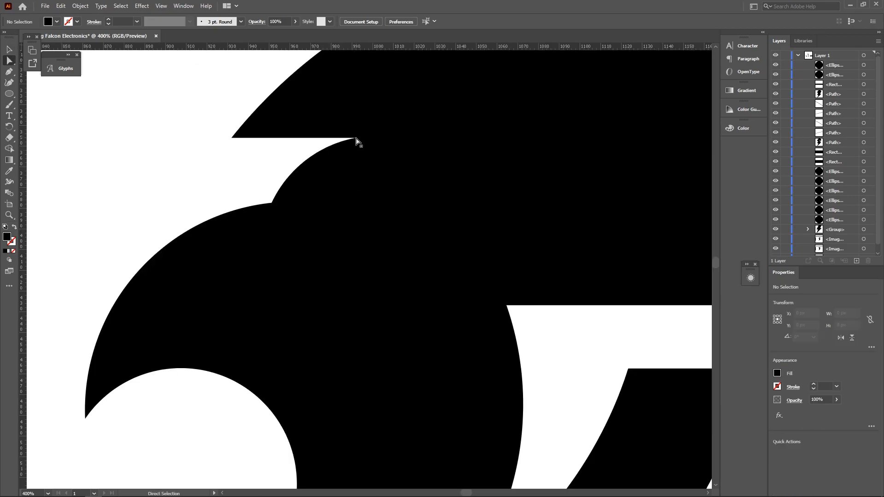
pyautogui.click(356, 140)
pyautogui.moveTo(351, 140); pyautogui.dragTo(220, 153)
pyautogui.click(249, 165)
pyautogui.scroll(-8, 300, 193)
pyautogui.scroll(3, 334, 202)
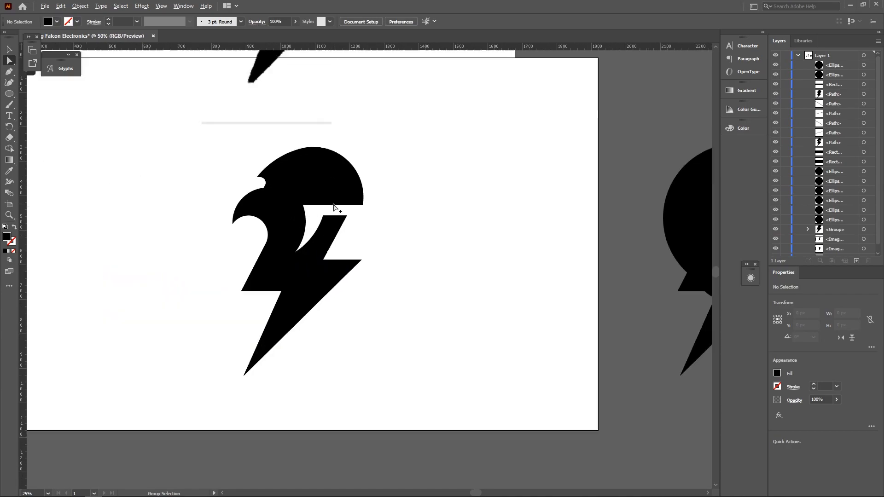
pyautogui.scroll(4, 334, 207)
pyautogui.hotkey('ctrl', 'z')
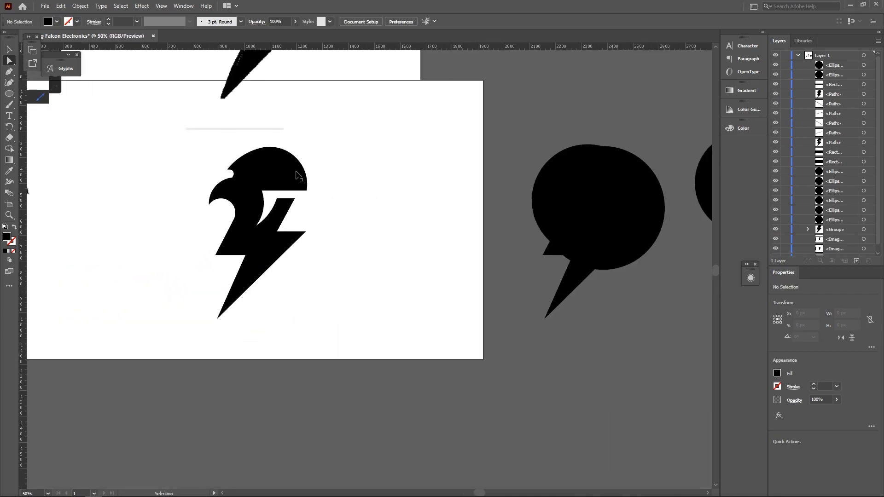
pyautogui.hotkey('ctrl', 'z')
# - Round the brow corner gently and the inner sharp corner slightly, about 5.33 px
pyautogui.moveTo(348, 129); pyautogui.dragTo(235, 127)
pyautogui.scroll(-5, 235, 130)
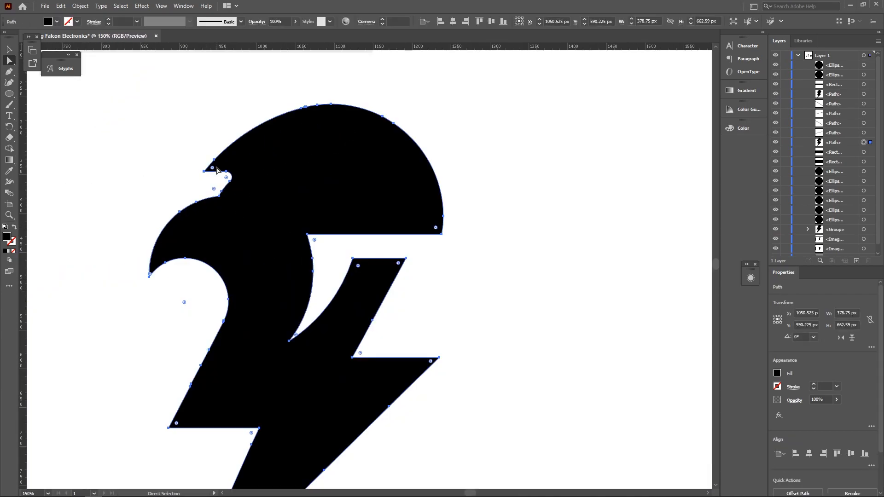
pyautogui.click(201, 179)
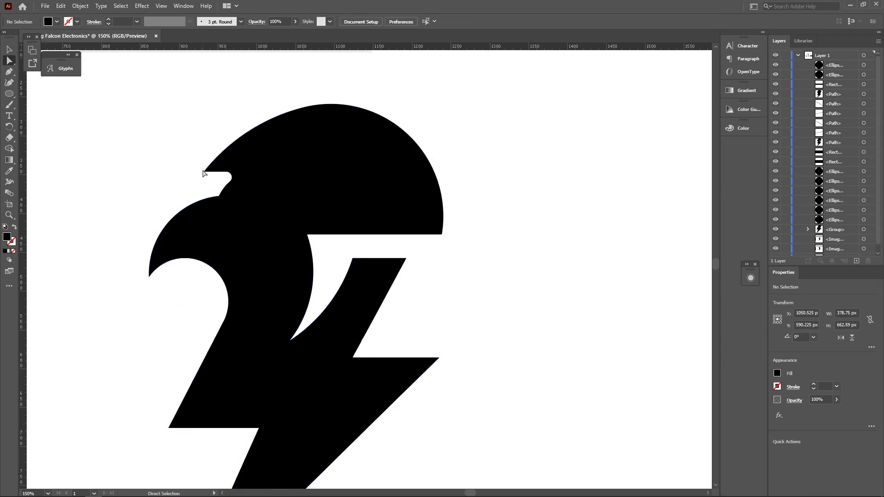
pyautogui.click(204, 172)
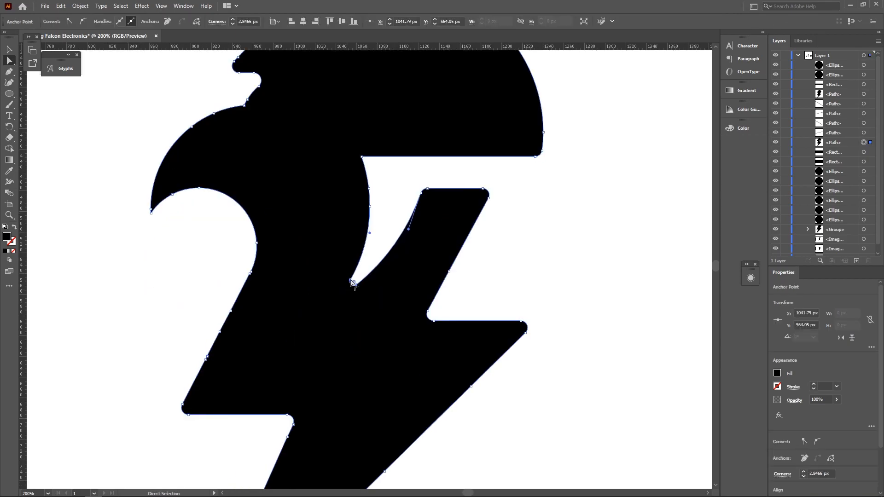
pyautogui.moveTo(352, 278); pyautogui.dragTo(348, 280)
pyautogui.click(394, 221)
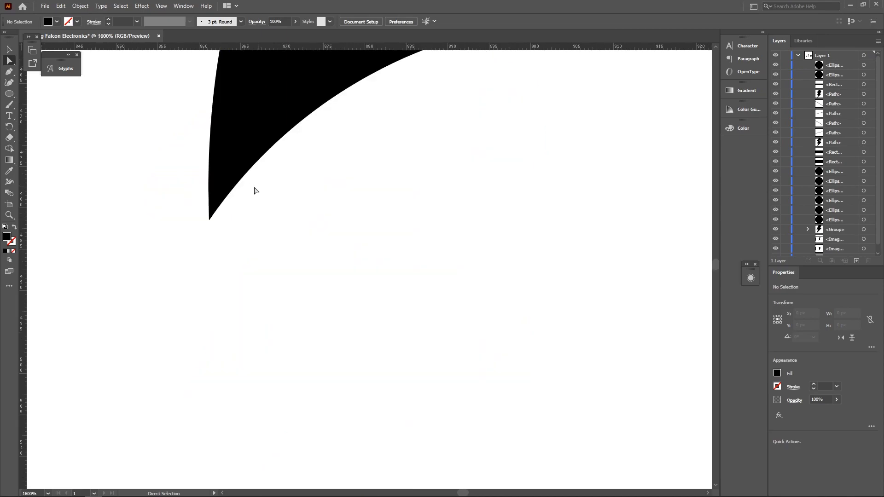
pyautogui.click(225, 196)
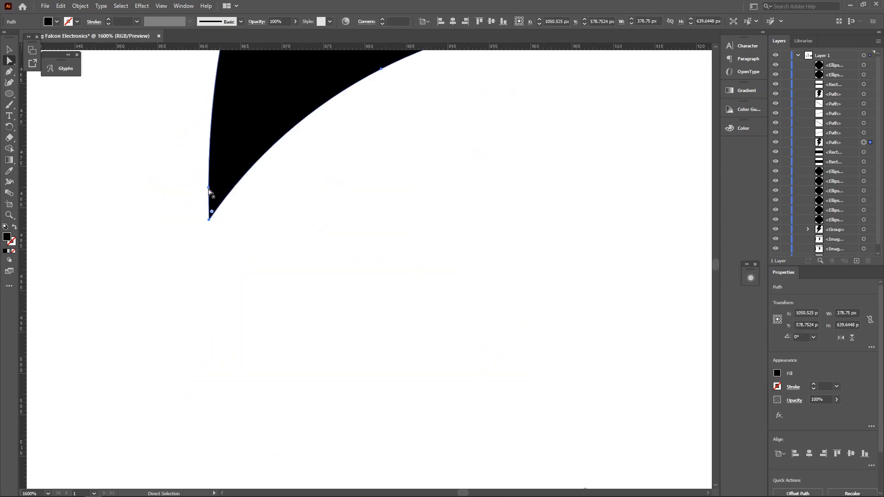
pyautogui.keyDown('alt'); pyautogui.scroll(-2, 209, 191); pyautogui.keyUp('alt')
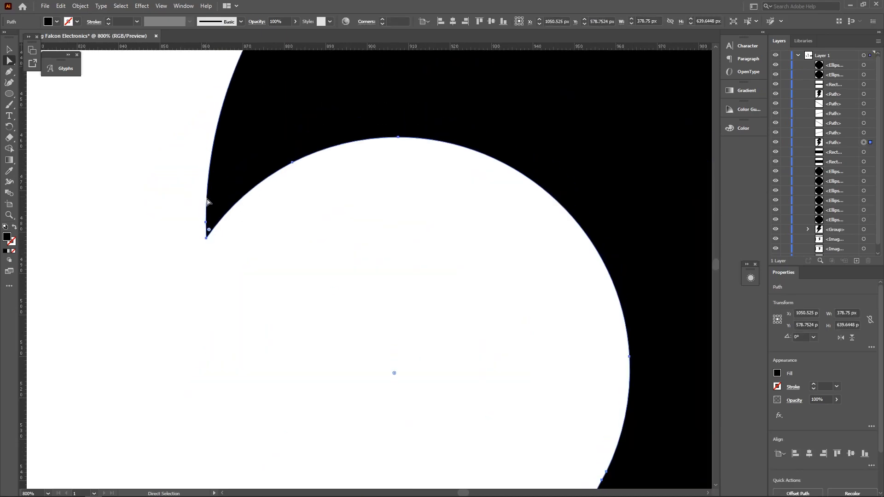
pyautogui.click(9, 94)
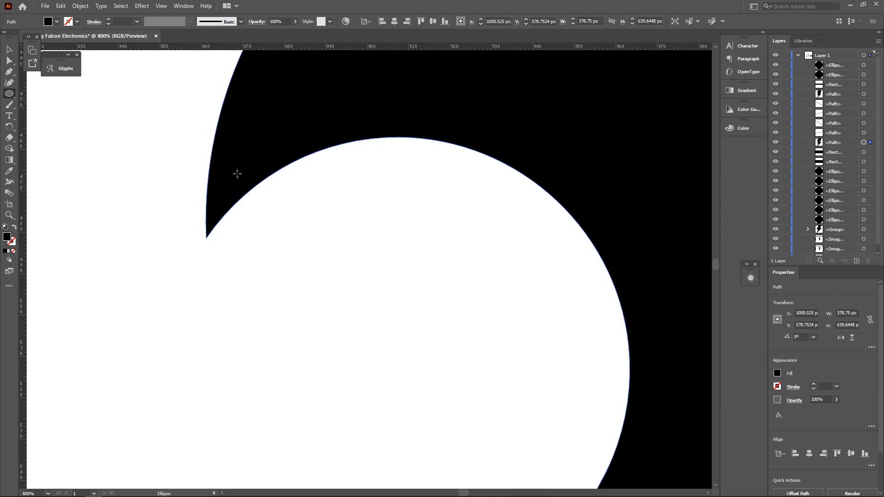
# - In Outline view, fit a small circle into the beak tip touching both edges
pyautogui.moveTo(225, 160)
pyautogui.mouseDown()
pyautogui.moveTo(261, 196)
pyautogui.moveTo(206, 203)
pyautogui.mouseUp()
pyautogui.hotkey('ctrl', 'y')
pyautogui.press('v')
pyautogui.keyDown('alt'); pyautogui.scroll(4, 253, 158); pyautogui.keyUp('alt')
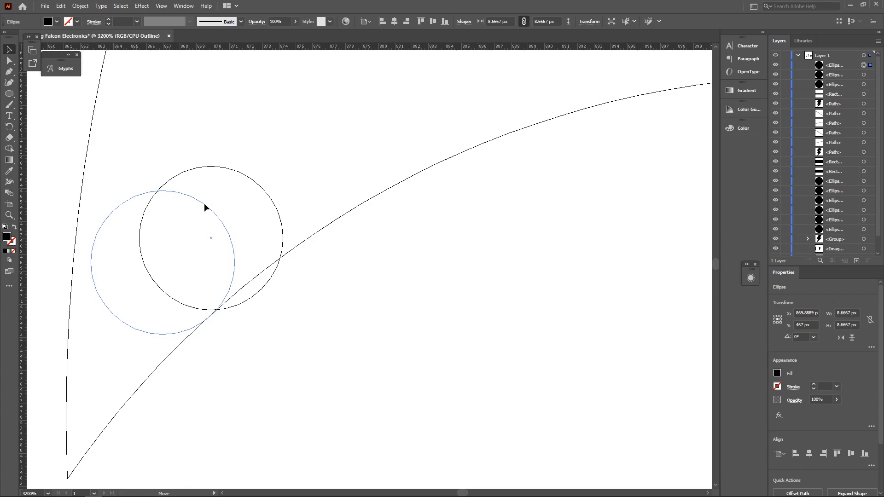
pyautogui.moveTo(239, 332); pyautogui.dragTo(237, 340)
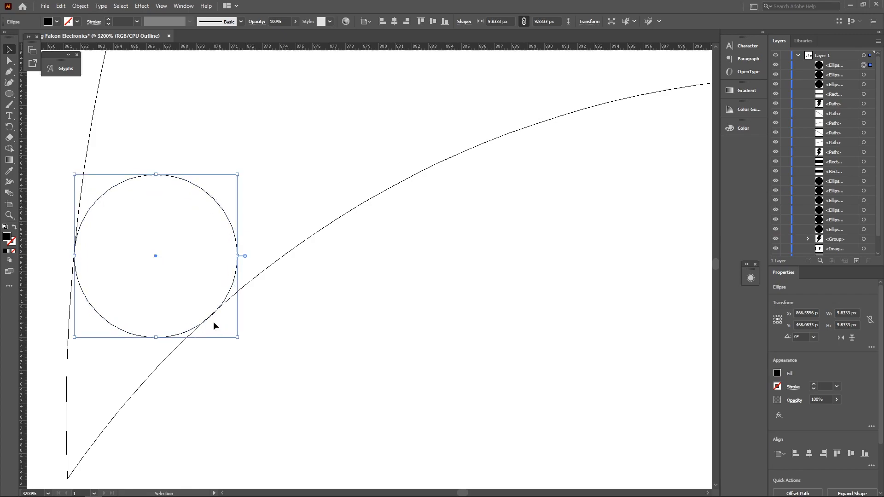
pyautogui.moveTo(75, 174); pyautogui.dragTo(74, 172)
pyautogui.keyDown('alt'); pyautogui.scroll(1, 72, 361); pyautogui.keyUp('alt')
# - Merge the 9.83 px circle and tip region into the falcon, then return to colour preview
pyautogui.keyDown('shift'); pyautogui.click(65, 361); pyautogui.keyUp('shift')
pyautogui.click(9, 149)
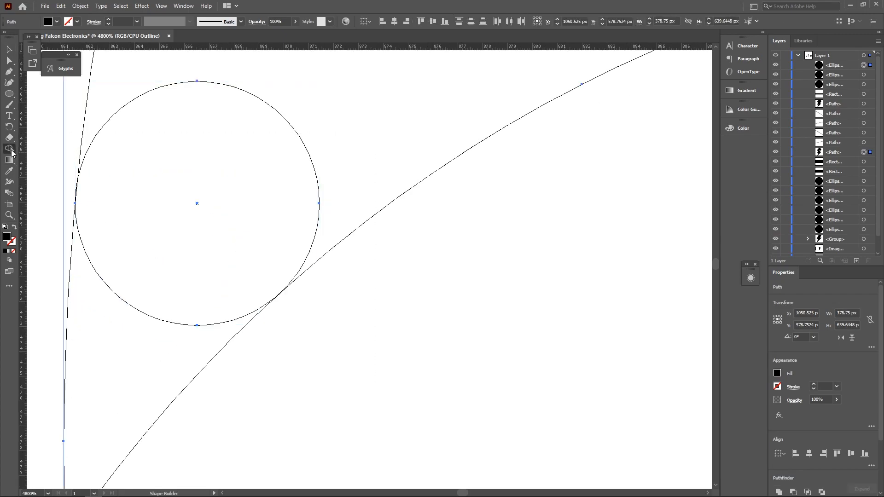
pyautogui.moveTo(288, 407); pyautogui.dragTo(117, 363)
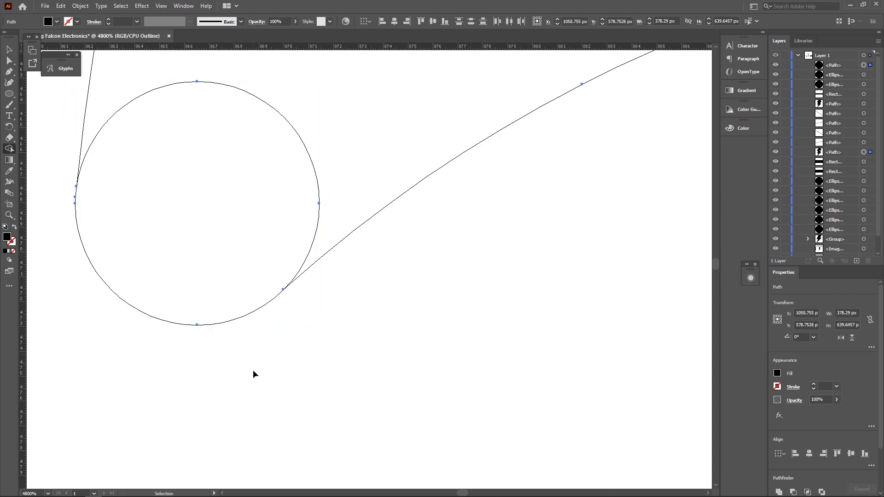
pyautogui.hotkey('ctrl', '0')
pyautogui.hotkey('ctrl', 'y')
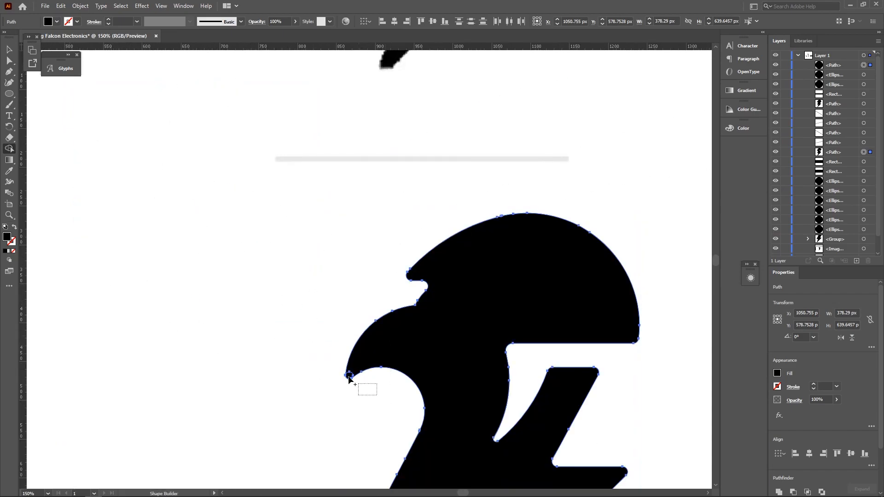
pyautogui.moveTo(350, 376); pyautogui.dragTo(355, 373)
pyautogui.keyDown('ctrl'); pyautogui.click(316, 333); pyautogui.keyUp('ctrl')
pyautogui.keyDown('alt'); pyautogui.scroll(-5, 359, 362); pyautogui.keyUp('alt')
# - Select the top and left sketch images and hide them
pyautogui.hotkey('ctrl', '1')
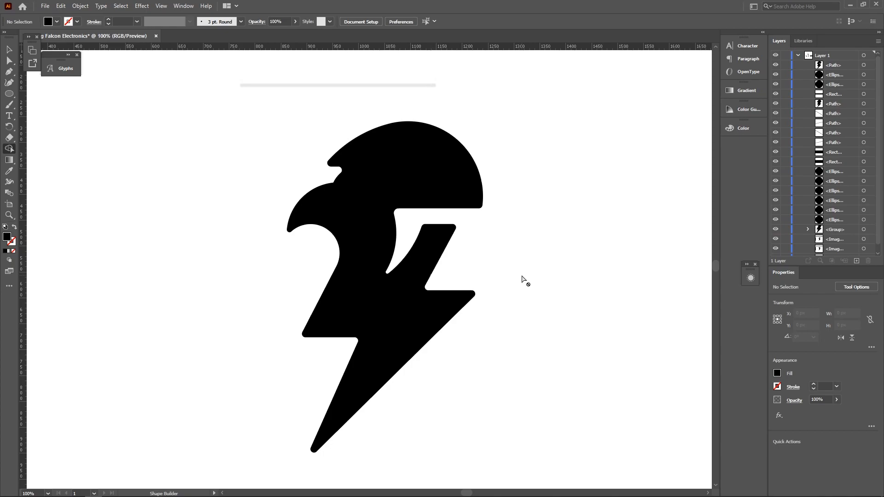
pyautogui.press('v')
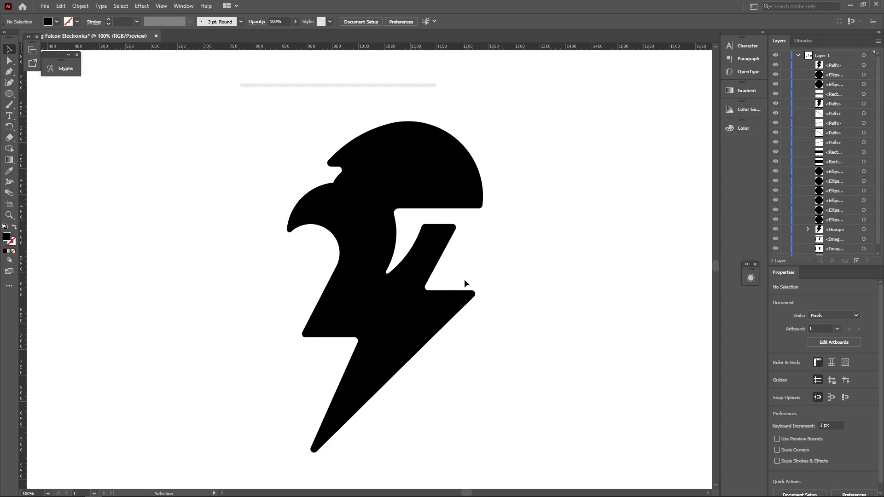
pyautogui.scroll(-1, 464, 282)
pyautogui.scroll(-2, 475, 258)
pyautogui.click(460, 194)
pyautogui.keyDown('shift'); pyautogui.click(322, 247); pyautogui.keyUp('shift')
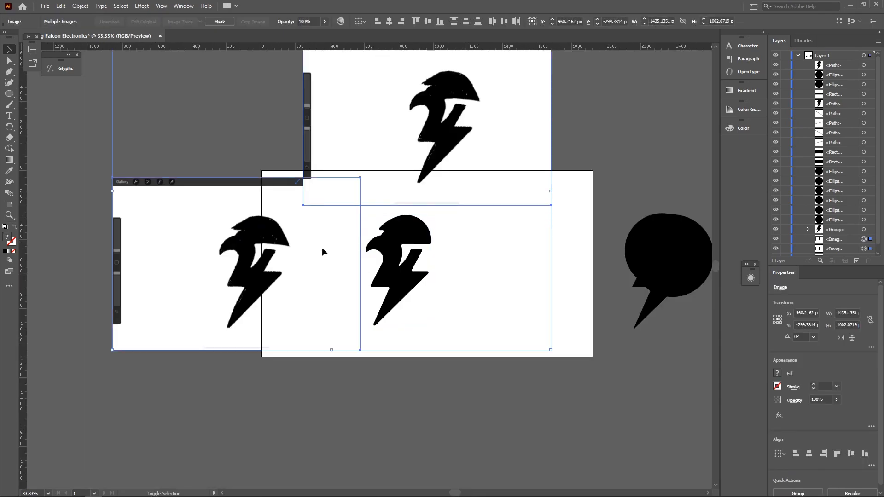
pyautogui.scroll(-1, 829, 244)
# - Scale the falcon logo down about its centre and clear a new text object's placeholder
pyautogui.click(312, 304)
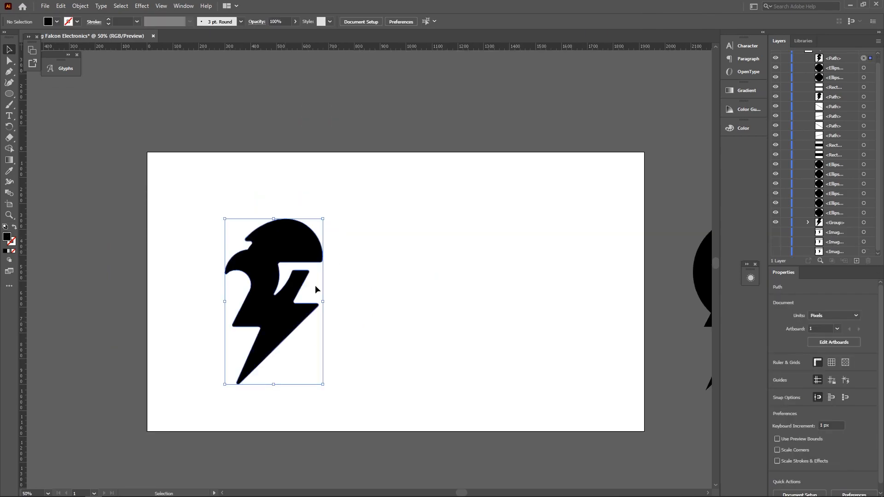
pyautogui.moveTo(324, 217); pyautogui.dragTo(308, 236)
pyautogui.scroll(2, 278, 293)
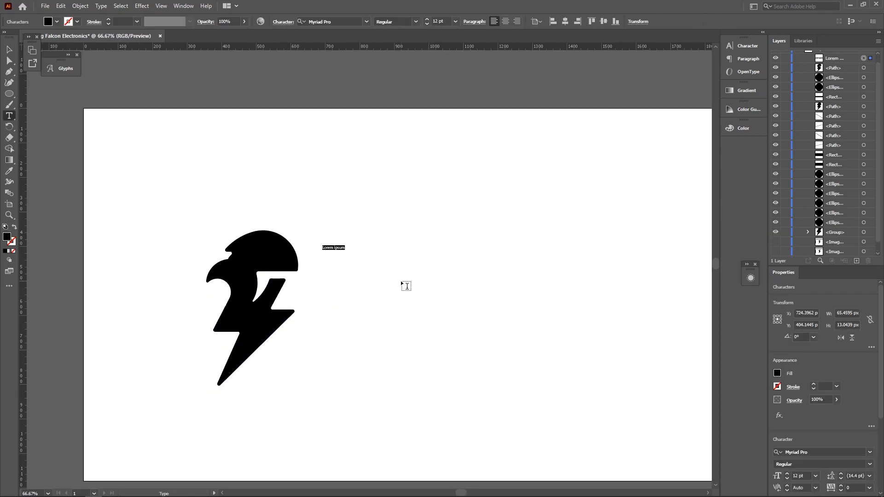
pyautogui.press('BackSpace')
# - Set the word ELECTRONICS in a lighter, thinner font than the Nexa Bold name
pyautogui.scroll(12, 431, 22)
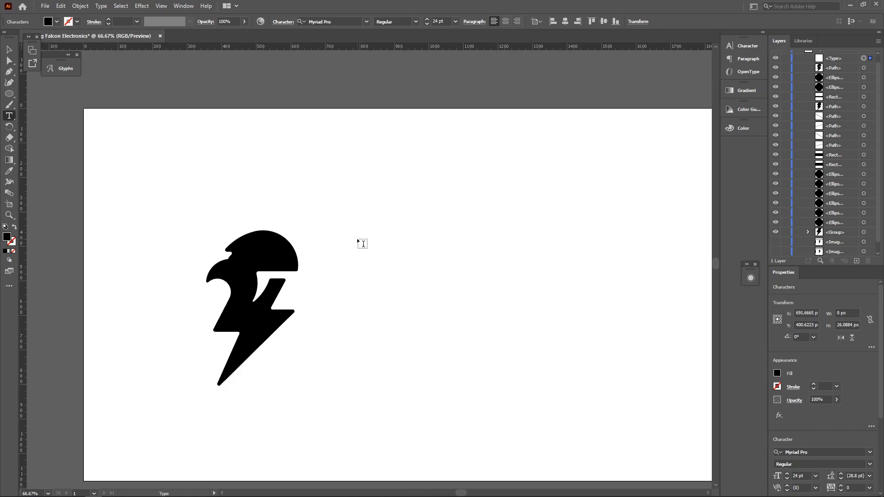
pyautogui.doubleClick(375, 286)
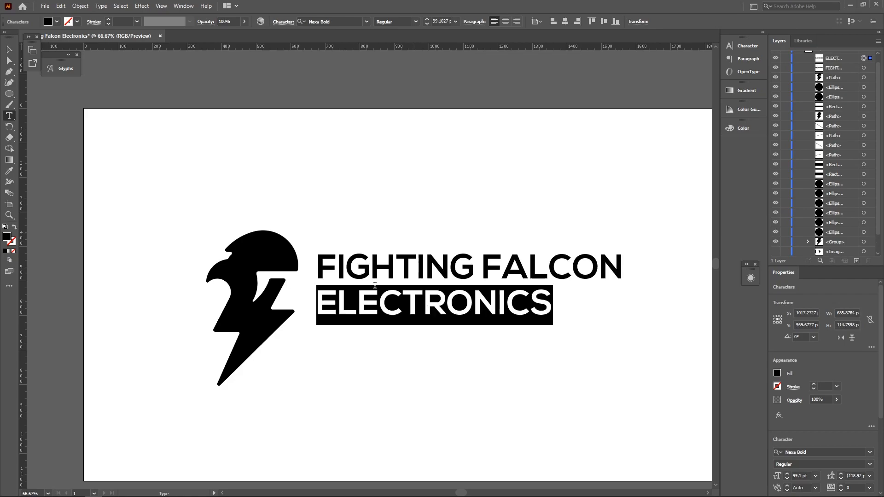
pyautogui.click(336, 23)
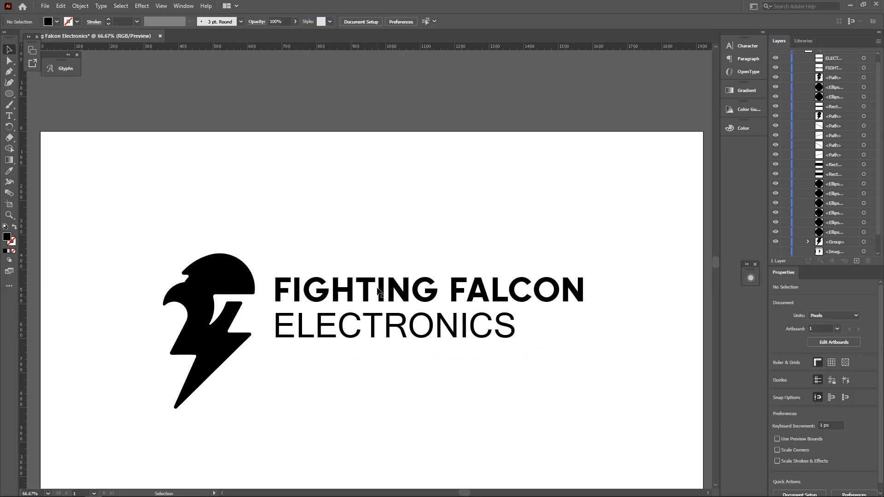
# - Group the two text lines and vertically center them with the falcon
pyautogui.click(410, 294)
pyautogui.moveTo(586, 271); pyautogui.dragTo(593, 269)
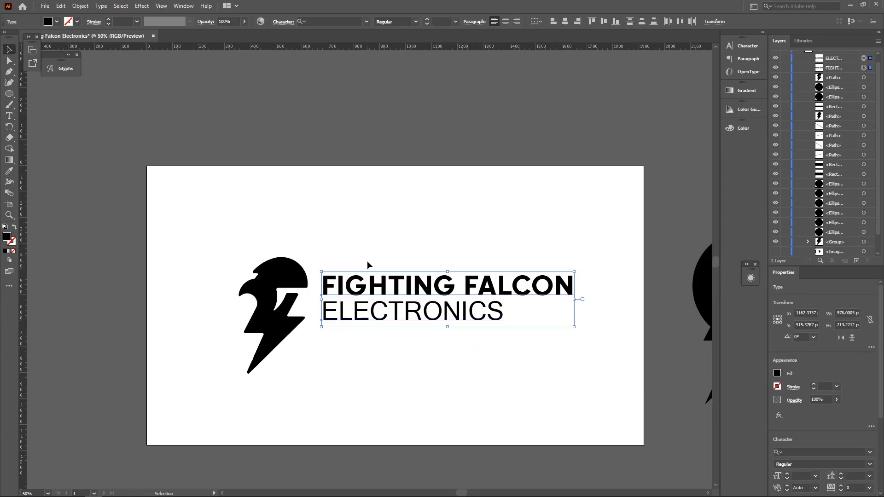
pyautogui.hotkey('ctrl', 'g')
pyautogui.moveTo(458, 365); pyautogui.dragTo(266, 261)
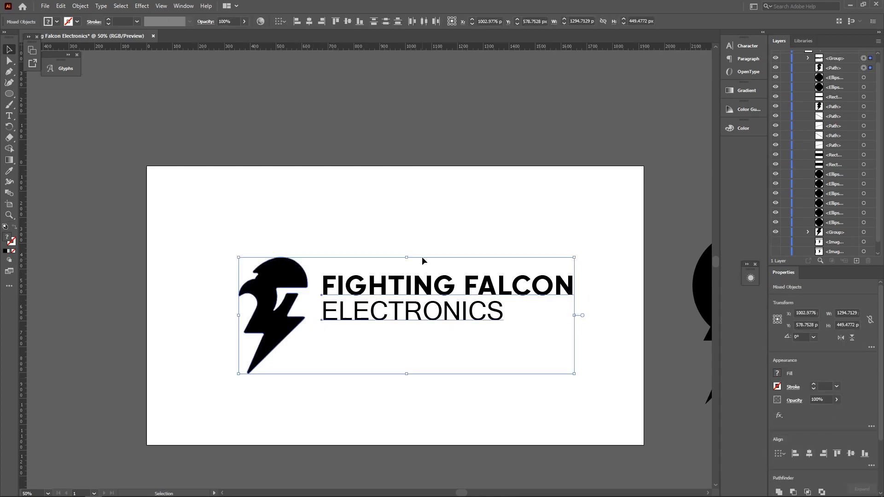
pyautogui.click(347, 21)
pyautogui.click(389, 173)
# - Enlarge the grouped wordmark proportionally beside the falcon
pyautogui.click(467, 303)
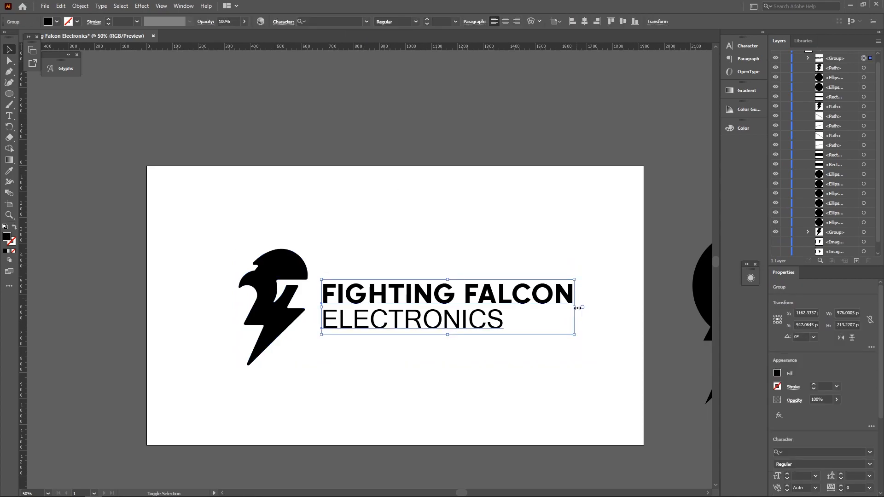
pyautogui.scroll(2, 576, 310)
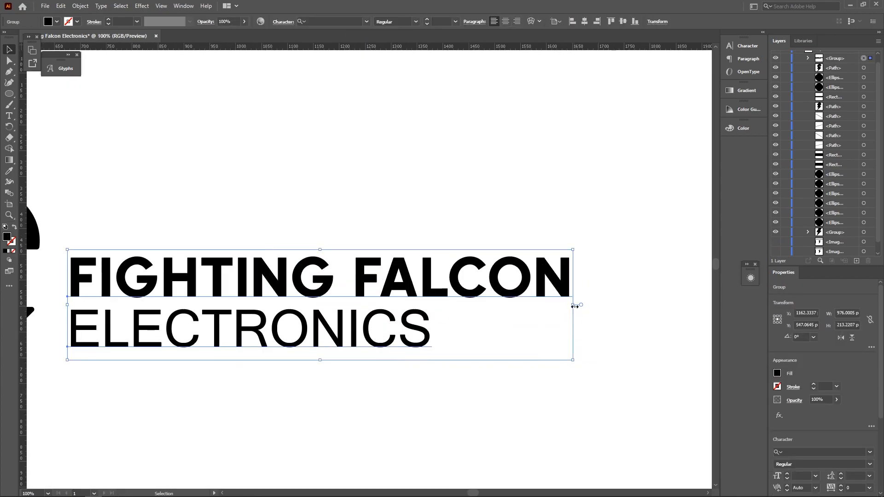
pyautogui.moveTo(575, 306); pyautogui.dragTo(674, 293)
pyautogui.click(471, 226)
pyautogui.scroll(-3, 470, 227)
pyautogui.scroll(2, 471, 225)
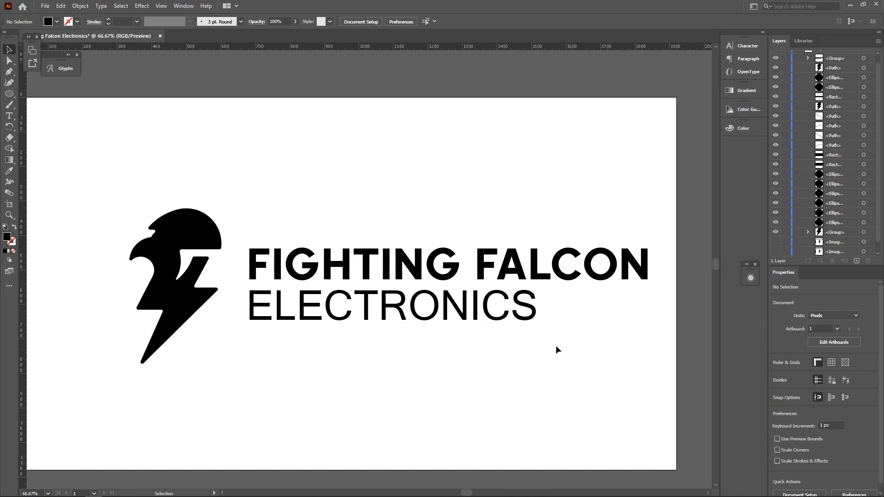
pyautogui.moveTo(558, 350); pyautogui.dragTo(281, 243)
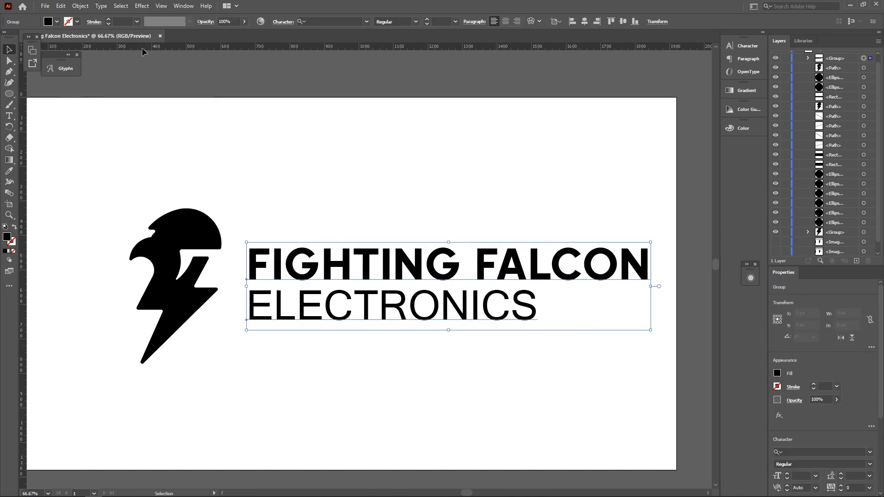
# - Expand the wordmark text into vector outlines with Object > Expand
pyautogui.click(81, 6)
pyautogui.click(96, 114)
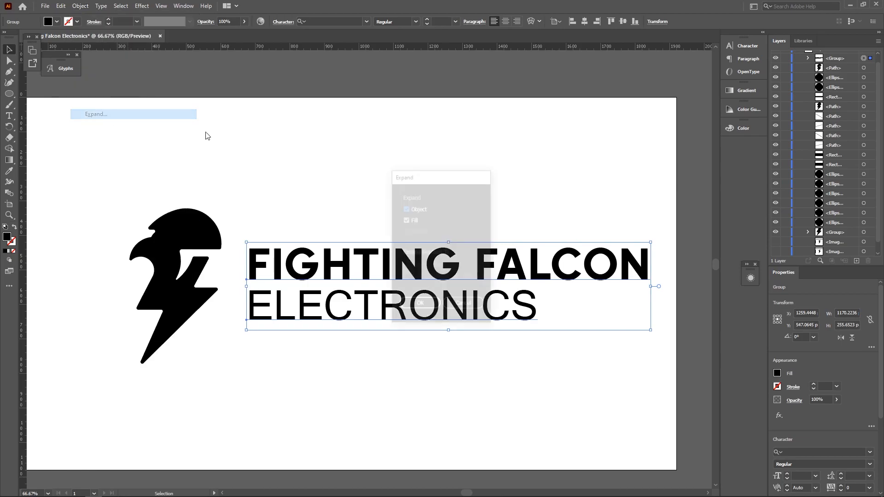
pyautogui.click(420, 305)
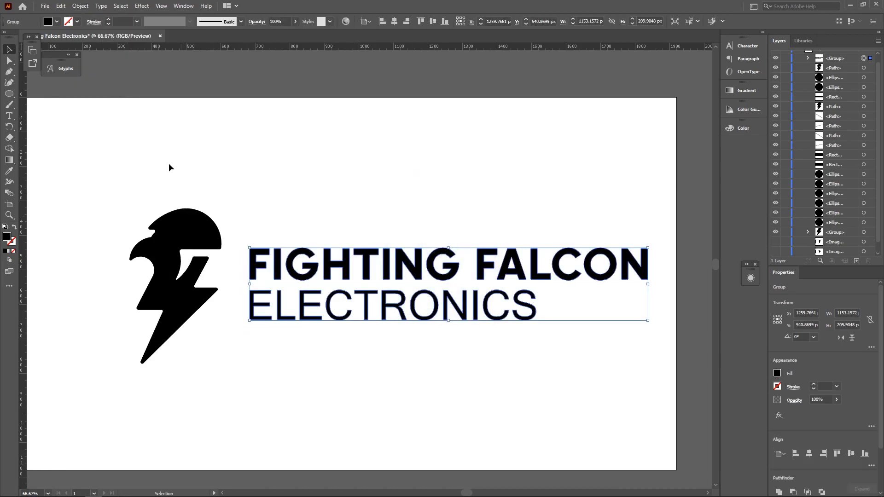
# - Round the first F's outer corners to about 4.5373 px
pyautogui.click(10, 60)
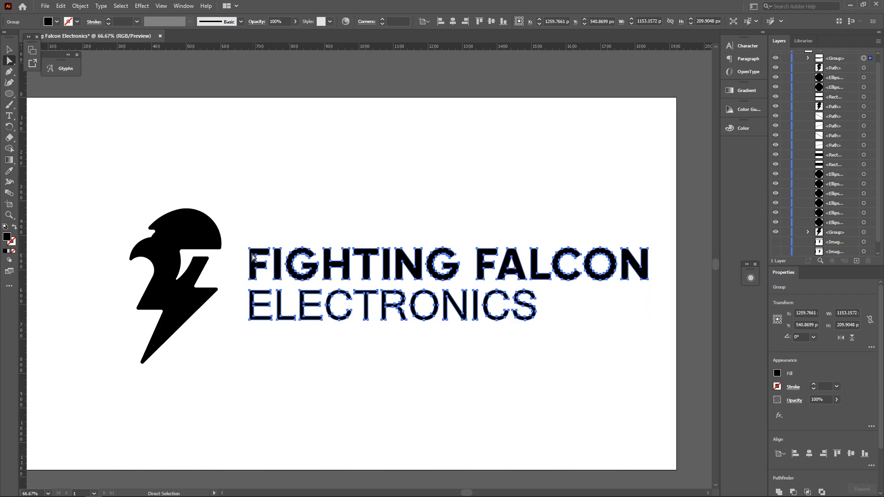
pyautogui.scroll(4, 252, 257)
pyautogui.click(259, 251)
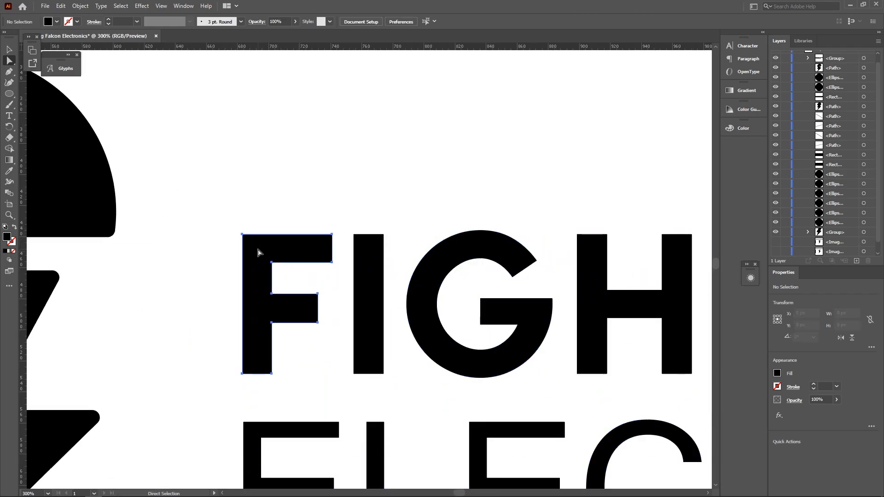
pyautogui.click(254, 211)
pyautogui.moveTo(223, 189); pyautogui.dragTo(344, 251)
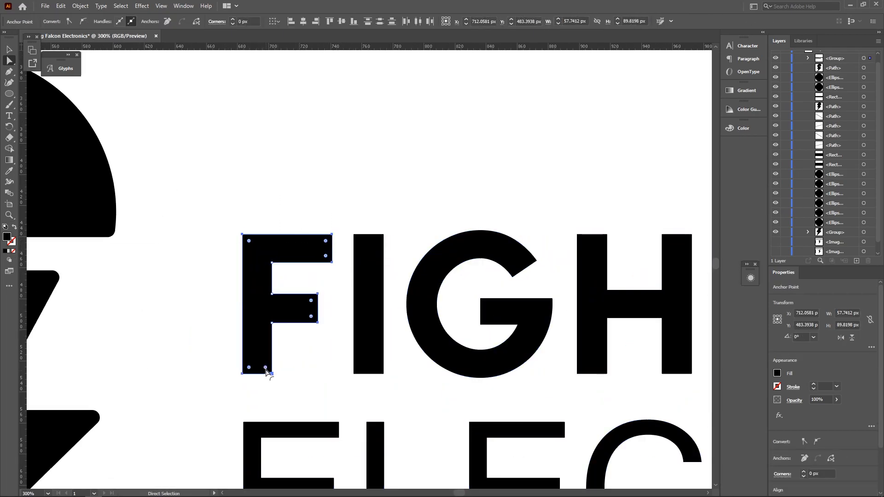
pyautogui.moveTo(266, 368); pyautogui.dragTo(265, 368)
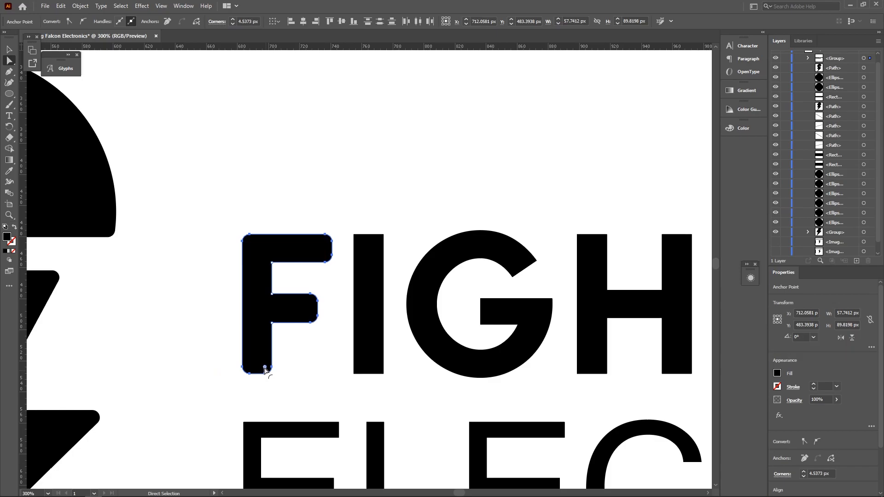
pyautogui.click(305, 361)
pyautogui.scroll(-4, 311, 366)
pyautogui.scroll(-1, 311, 366)
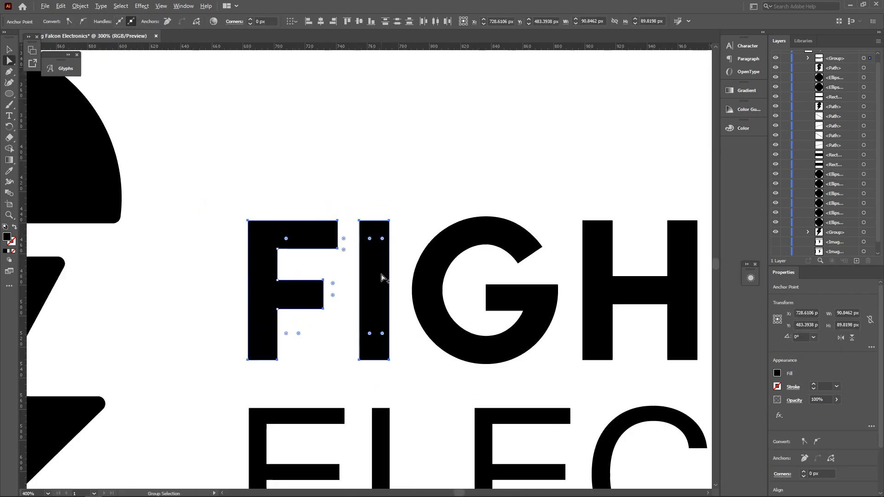
# - Round the G's inner bar corners along with the other FIGHTING FALCON letter corners
pyautogui.hscroll(3, 447, 253)
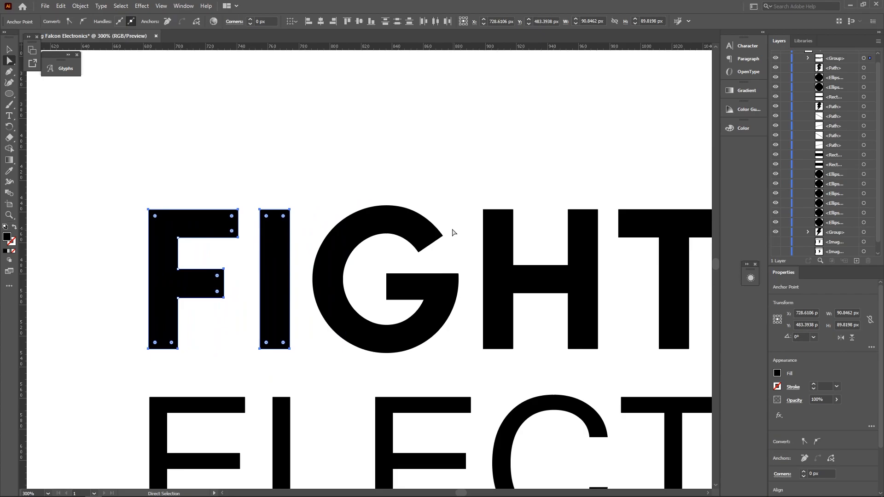
pyautogui.moveTo(379, 261); pyautogui.dragTo(394, 310)
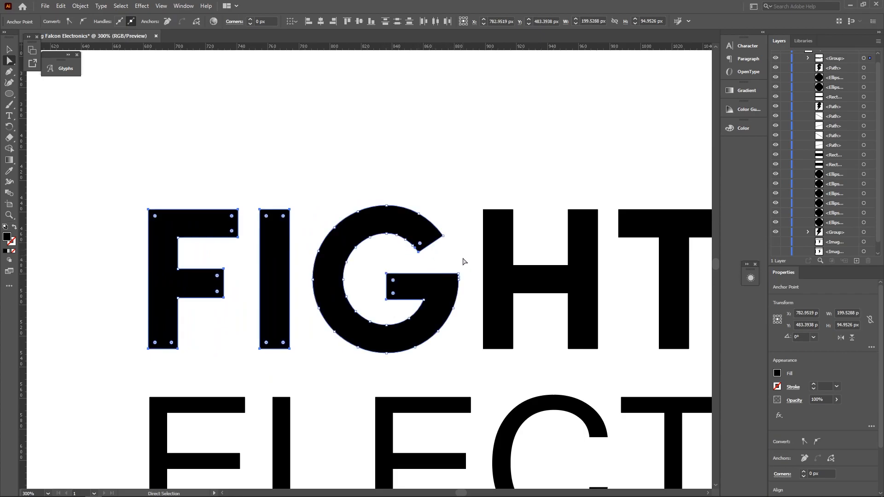
pyautogui.click(461, 249)
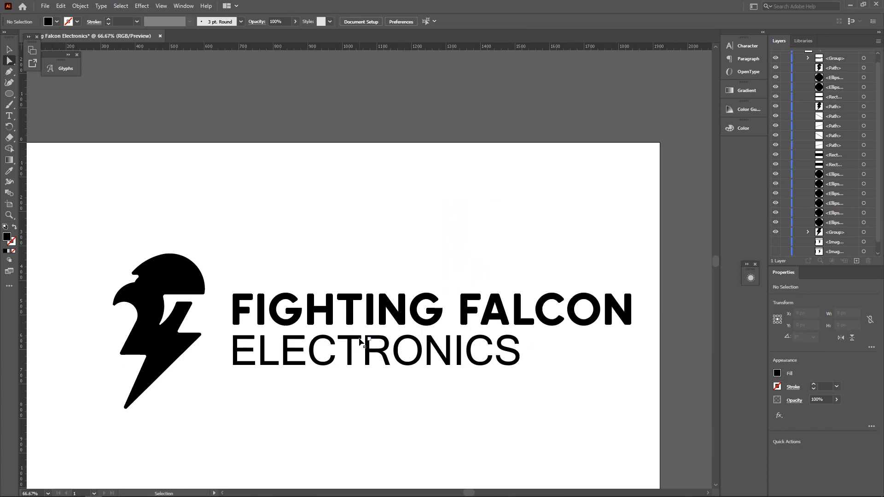
pyautogui.scroll(2, 360, 341)
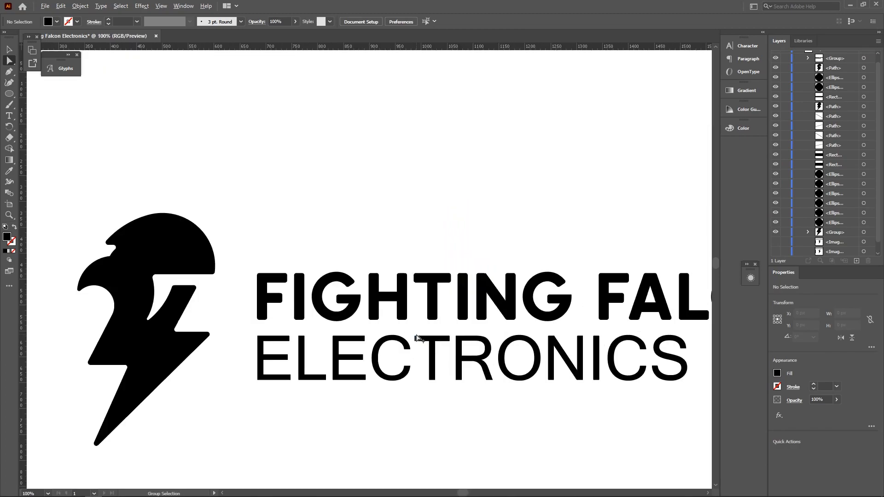
pyautogui.scroll(-1, 419, 338)
pyautogui.scroll(3, 270, 276)
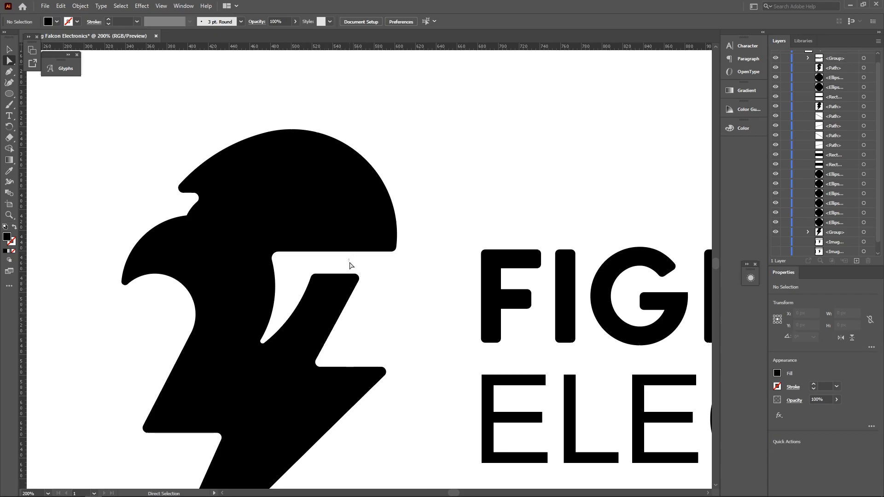
# - Push the bolt's upper-right edge and notch points slightly to the right
pyautogui.moveTo(349, 260); pyautogui.dragTo(376, 301)
pyautogui.moveTo(319, 367); pyautogui.dragTo(332, 368)
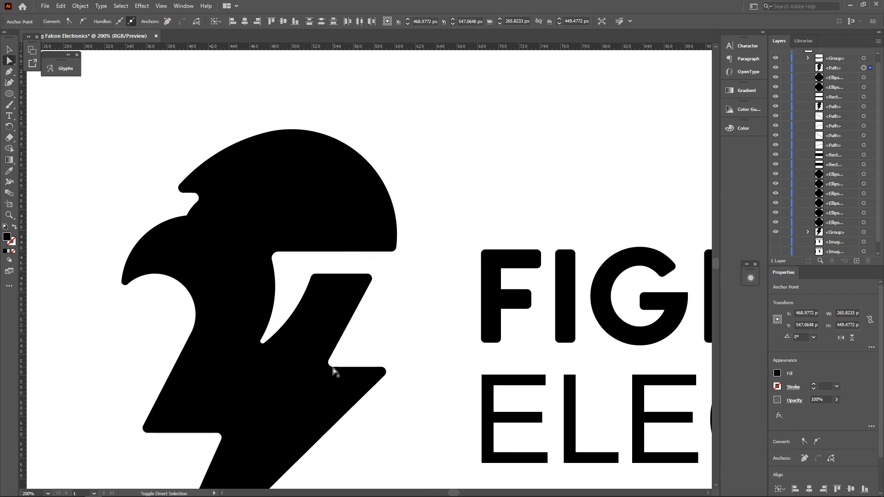
pyautogui.click(387, 320)
pyautogui.scroll(-3, 380, 324)
pyautogui.scroll(4, 367, 334)
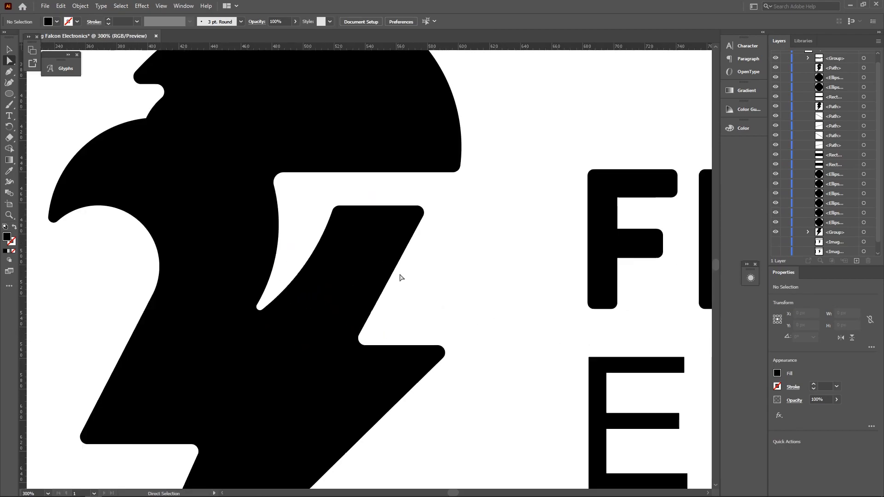
pyautogui.moveTo(444, 254); pyautogui.dragTo(407, 194)
pyautogui.moveTo(386, 317); pyautogui.dragTo(367, 337)
pyautogui.click(387, 313)
pyautogui.scroll(-4, 276, 281)
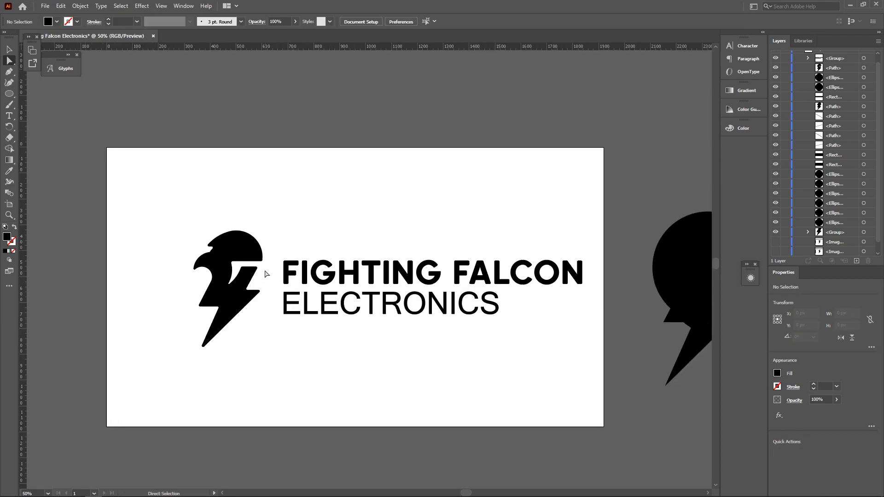
# - Round the top-right, middle-bar and other corners of the E in ELECTRONICS
pyautogui.scroll(2, 250, 259)
pyautogui.scroll(-3, 250, 259)
pyautogui.hscroll(4, 250, 259)
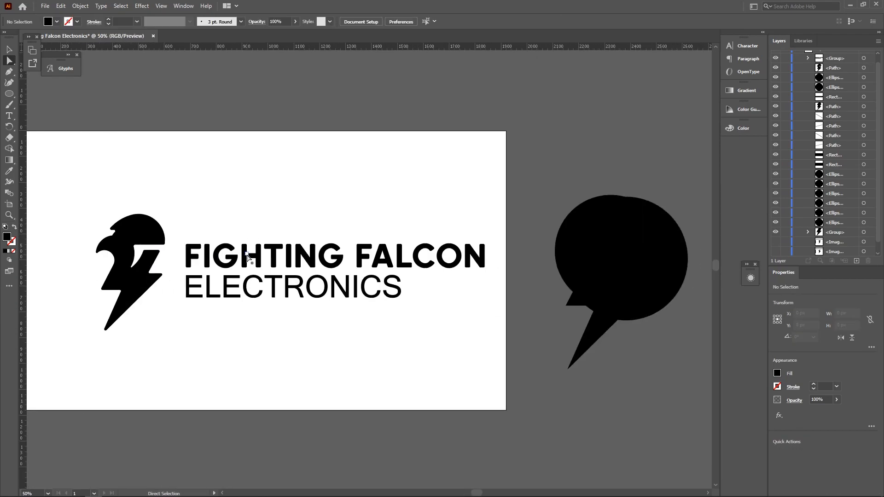
pyautogui.scroll(2, 193, 271)
pyautogui.click(193, 271)
pyautogui.scroll(4, 197, 273)
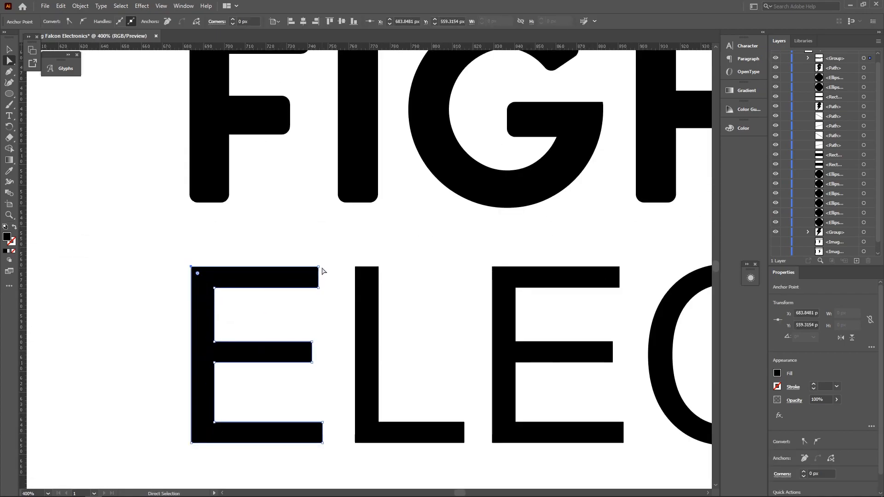
pyautogui.moveTo(312, 256); pyautogui.dragTo(329, 303)
pyautogui.moveTo(312, 332); pyautogui.dragTo(327, 372)
pyautogui.moveTo(307, 321); pyautogui.dragTo(325, 383)
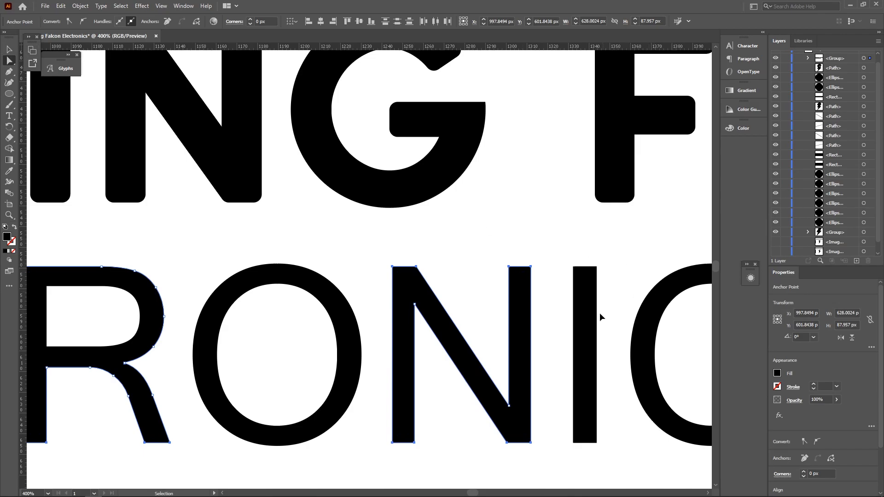
# - Round the corner points of the I and C in ELECTRONICS
pyautogui.hscroll(3, 599, 316)
pyautogui.moveTo(462, 256); pyautogui.dragTo(508, 280)
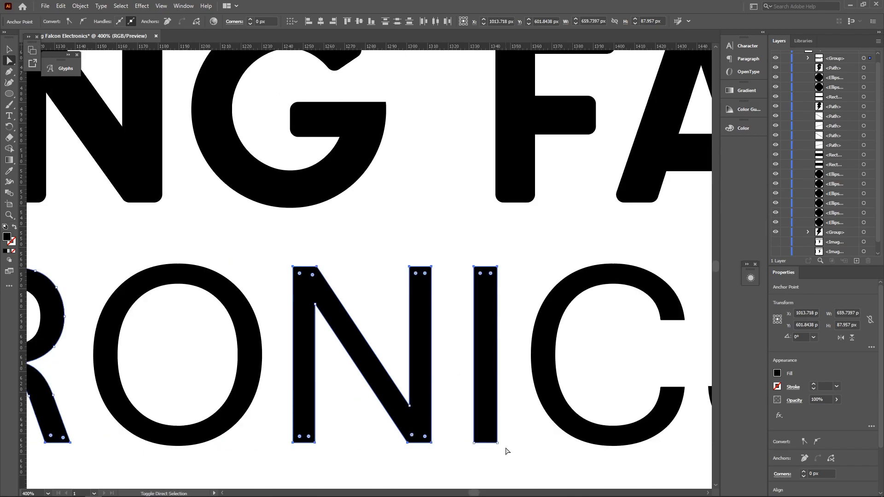
pyautogui.moveTo(506, 448); pyautogui.dragTo(465, 436)
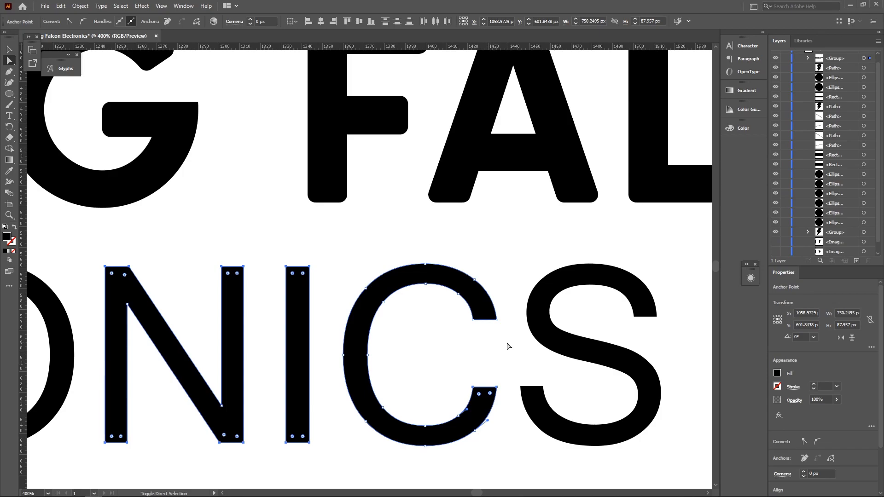
pyautogui.moveTo(508, 346); pyautogui.dragTo(472, 318)
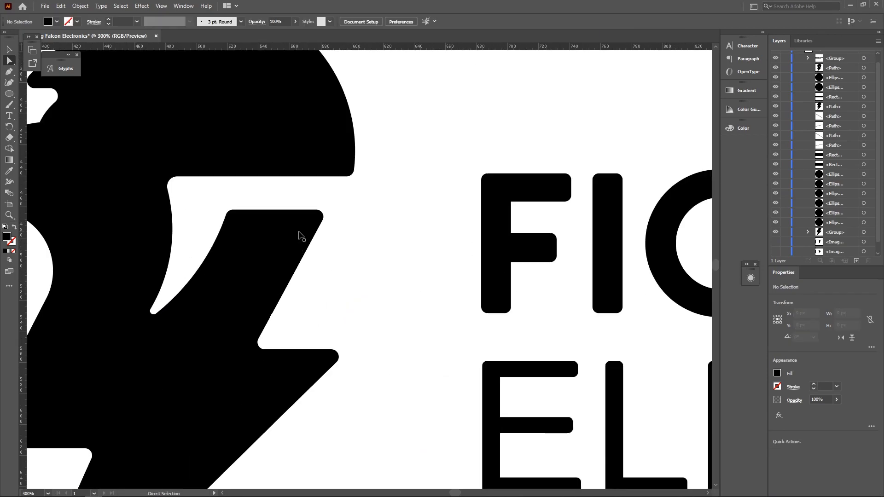
pyautogui.hscroll(-1, 300, 233)
# - Nudge the bolt's right-edge points left and select its two upper-left corners
pyautogui.moveTo(359, 196); pyautogui.dragTo(394, 246)
pyautogui.moveTo(349, 301); pyautogui.dragTo(307, 288)
pyautogui.hotkey('shift', 'Left')
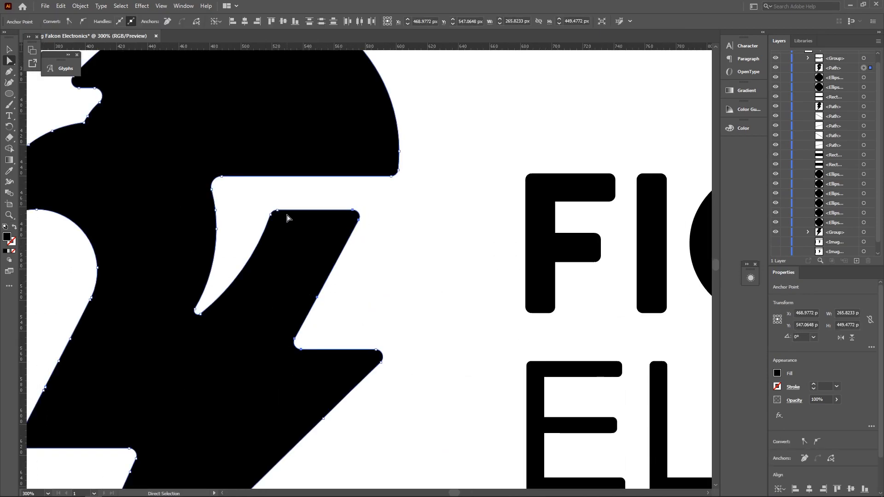
pyautogui.moveTo(267, 202); pyautogui.dragTo(283, 226)
pyautogui.press('v')
pyautogui.click(405, 306)
pyautogui.scroll(-3, 405, 306)
pyautogui.hscroll(3, 409, 312)
pyautogui.scroll(-1, 400, 276)
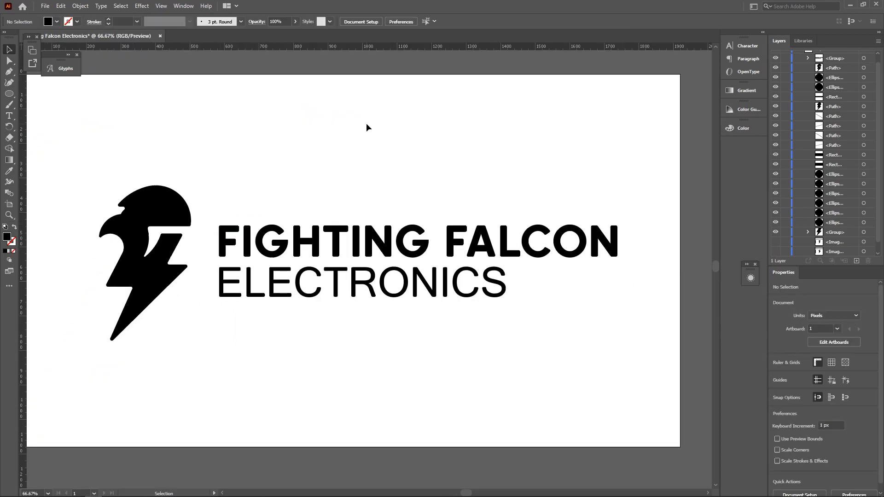